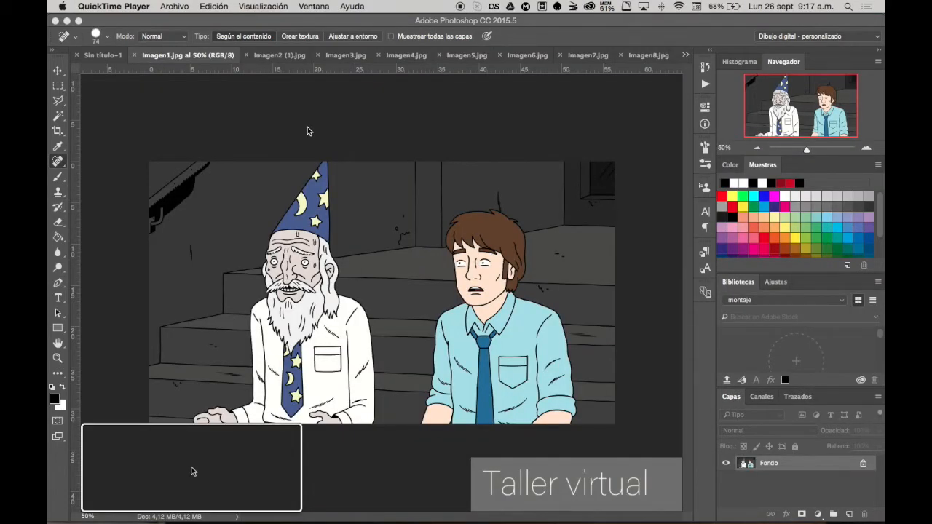
Step: Look through the open practice images from Imagen2 (1).jpg to Imagen8.jpg and return to Imagen1.jpg
left_click(280, 58)
left_click(279, 58)
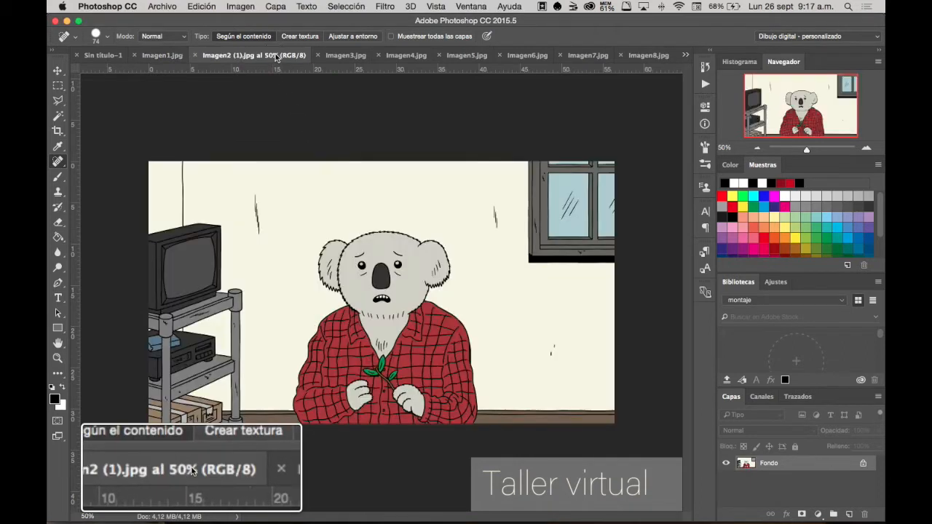
left_click(345, 57)
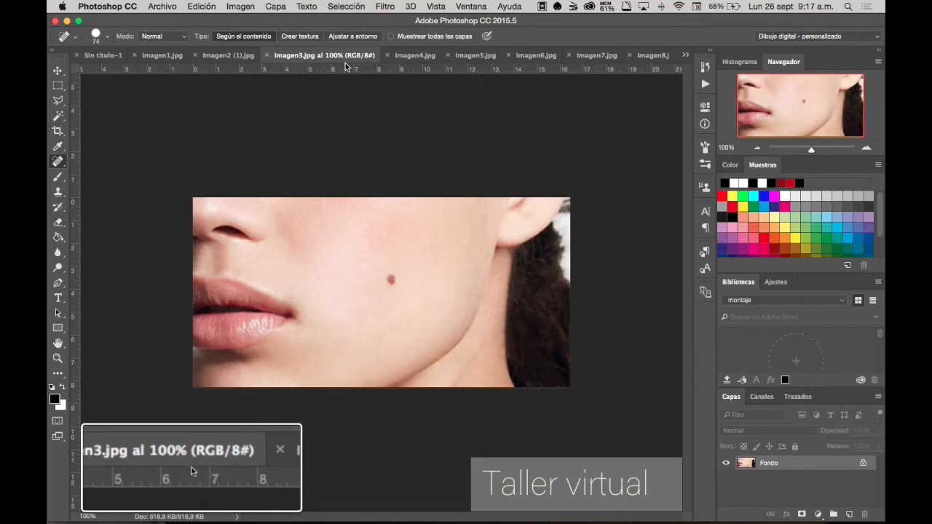
left_click(412, 57)
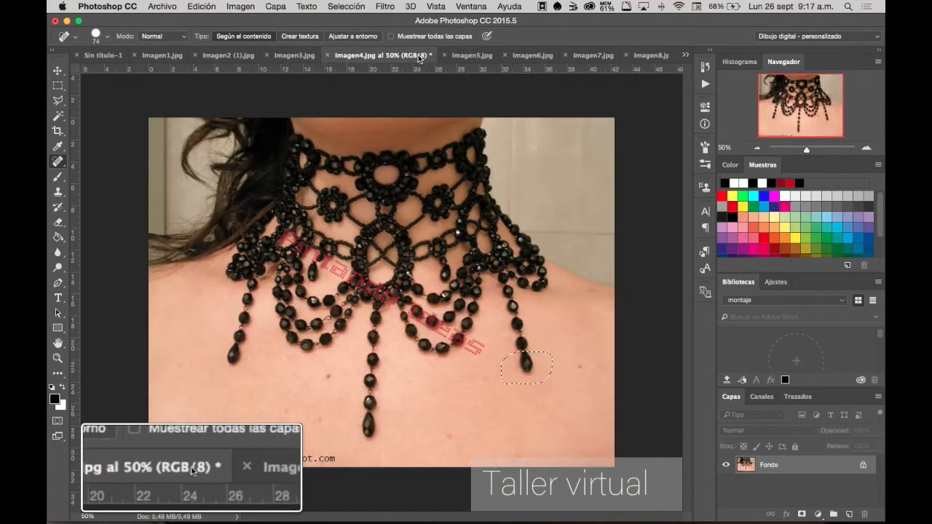
left_click(466, 58)
left_click(535, 58)
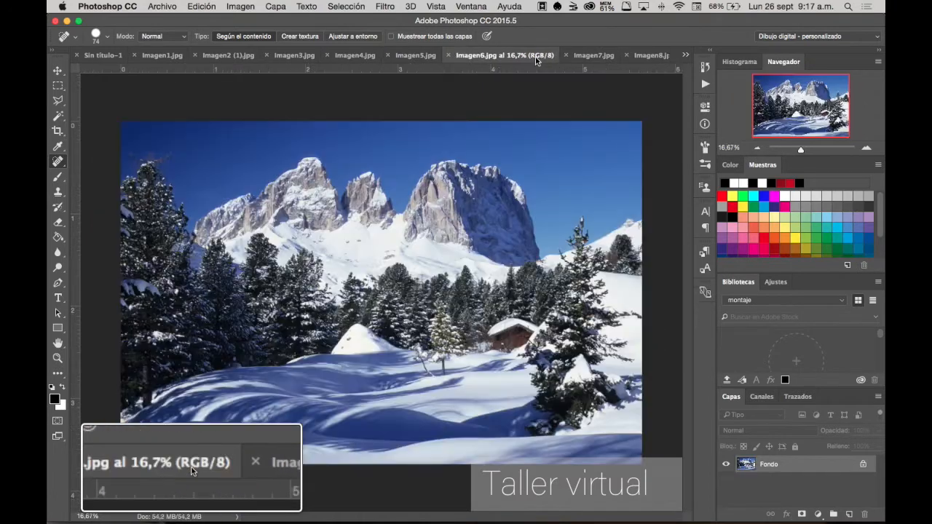
left_click(593, 56)
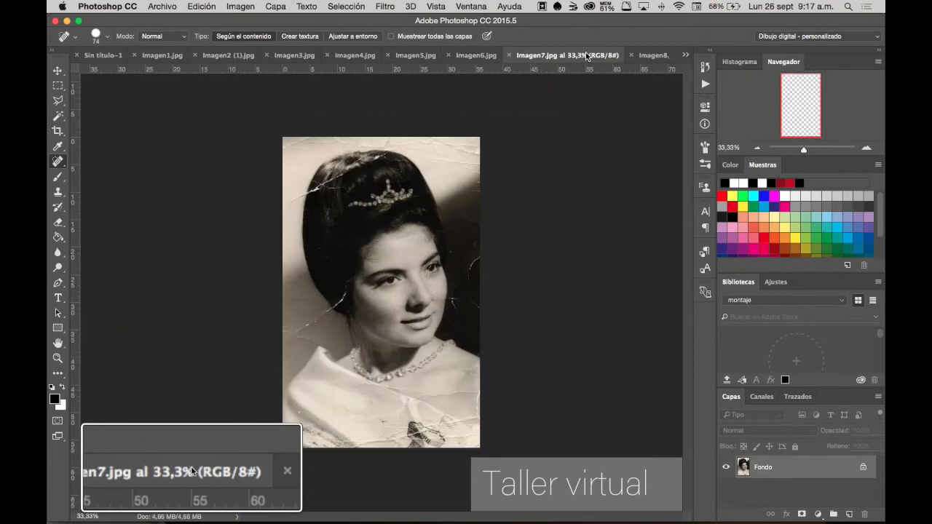
left_click(653, 56)
left_click(685, 55)
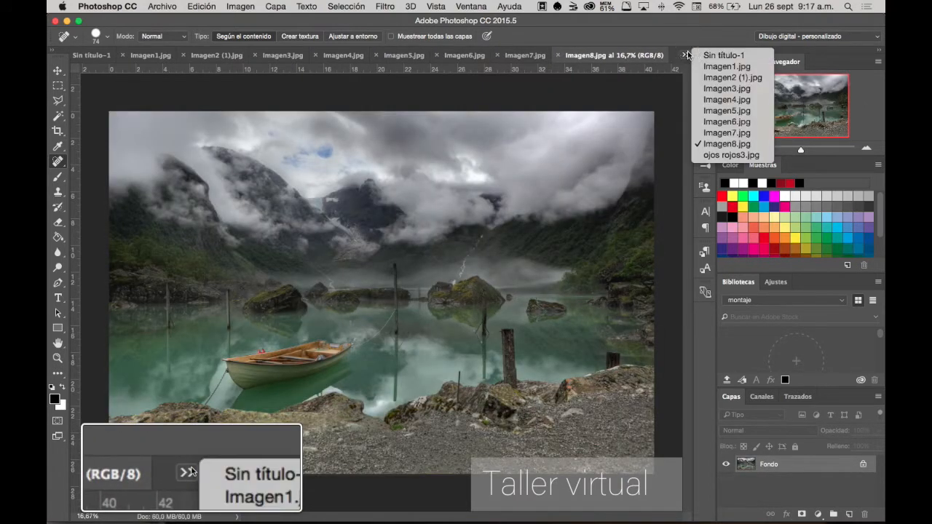
left_click(686, 54)
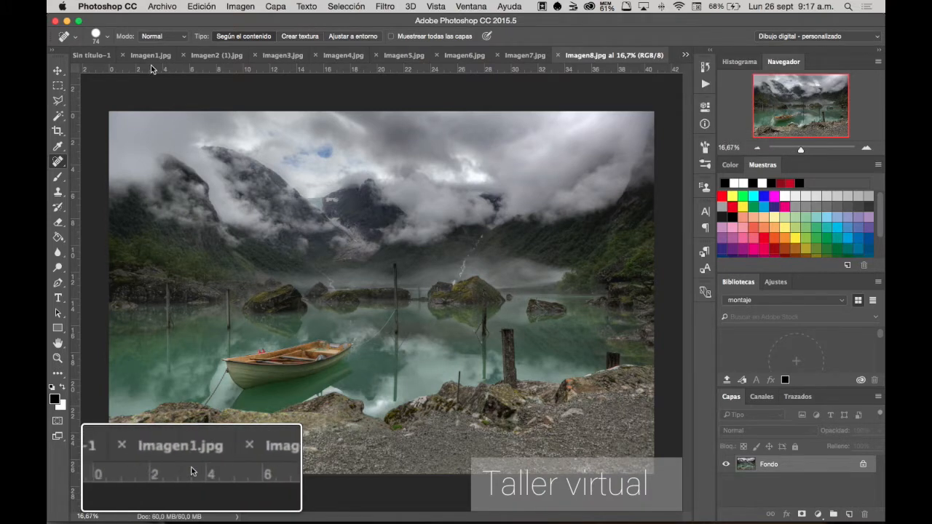
left_click(92, 55)
left_click(222, 57)
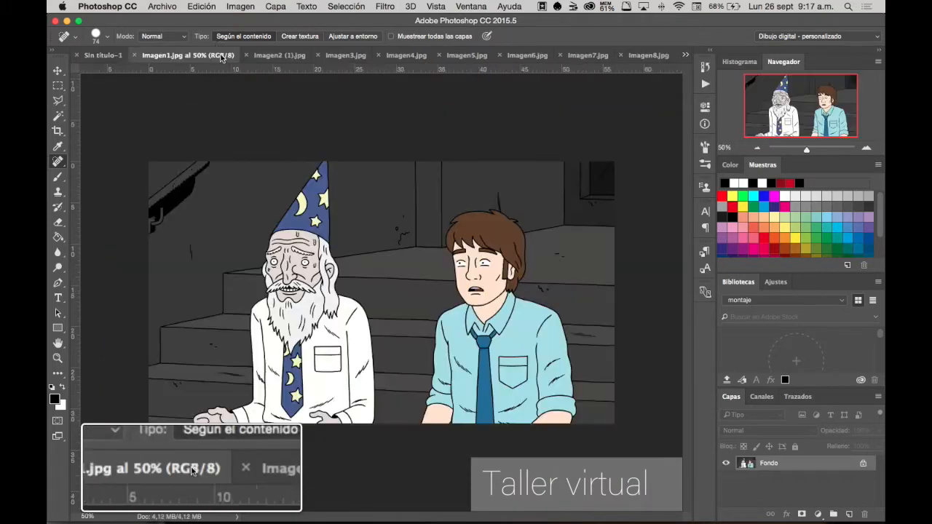
Step: With the Clone Stamp, sample clean dark wall in Imagen1.jpg and clone it over the small cracks between the two men
left_click(59, 192)
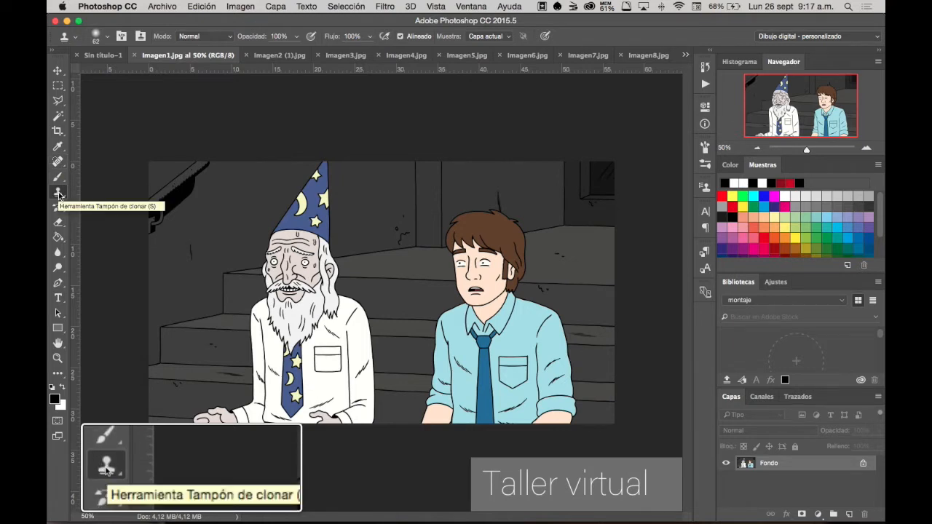
left_click(58, 194)
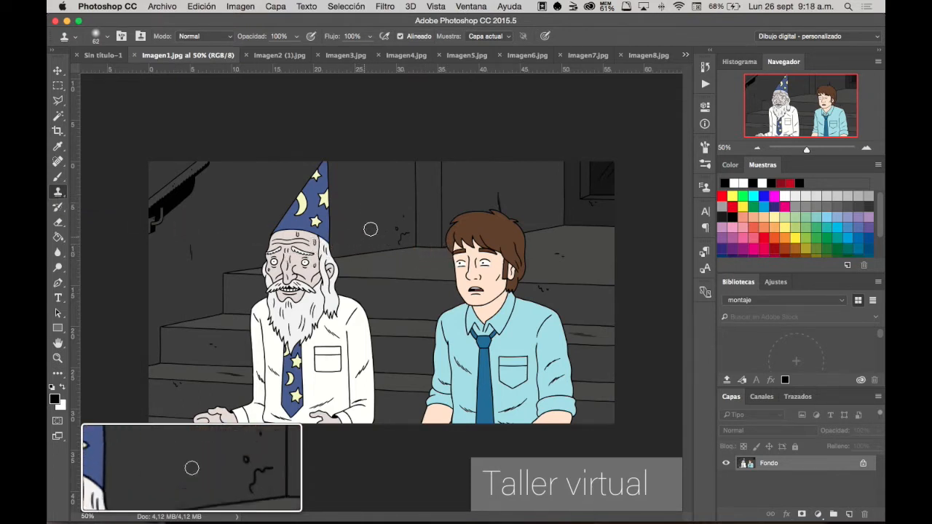
left_click(305, 215, "alt")
left_click(374, 201)
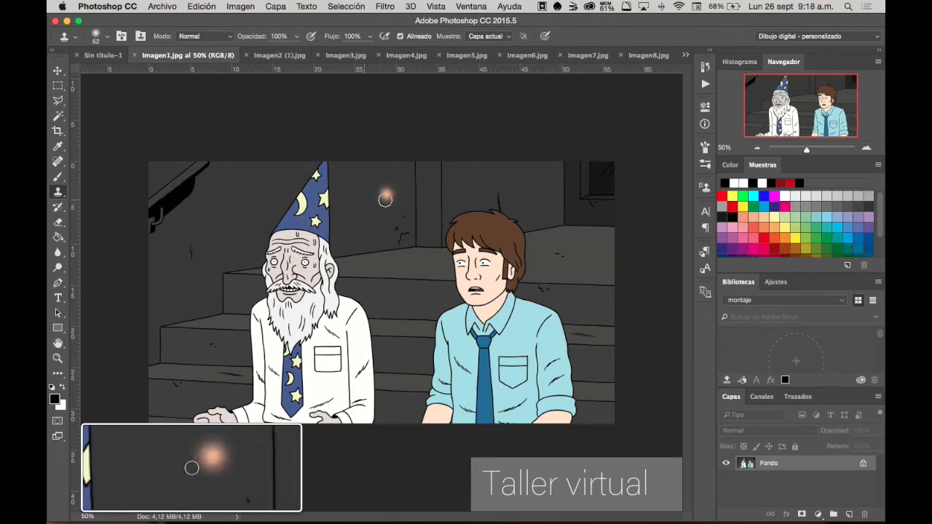
left_click(371, 201)
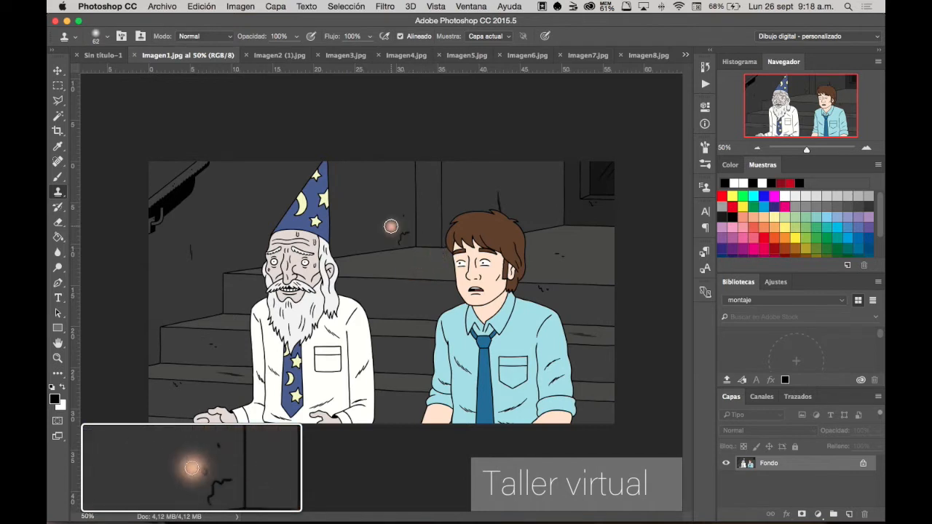
left_click(372, 187, "alt")
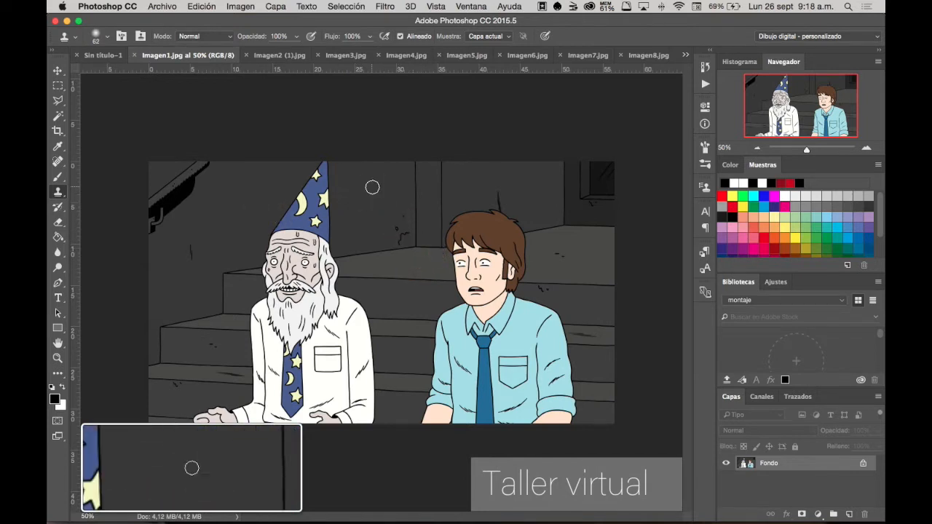
mouse_move(397, 227)
left_mouse_down()
mouse_move(401, 217)
mouse_move(398, 240)
mouse_move(402, 233)
left_mouse_up()
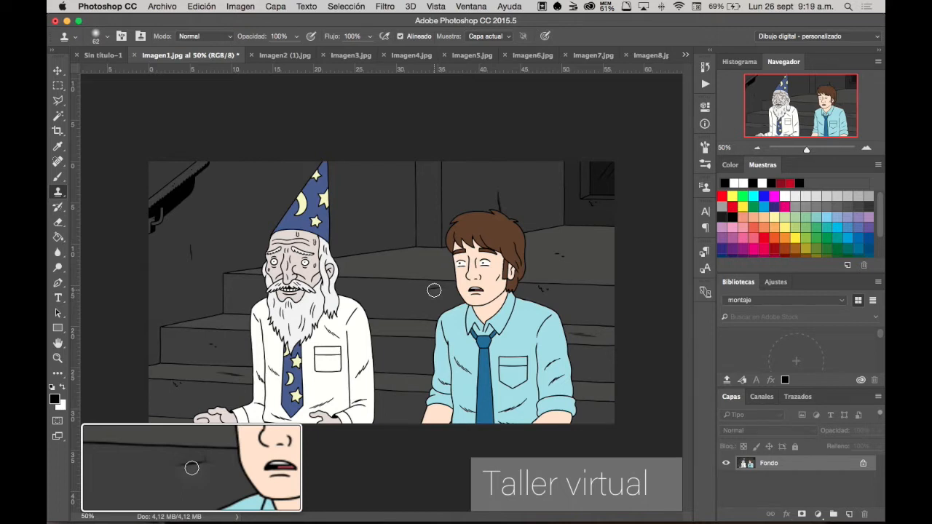
Step: Try cloning the younger man's eye onto his shirt and stamping over his other eye, and undo the strokes
left_click(485, 262)
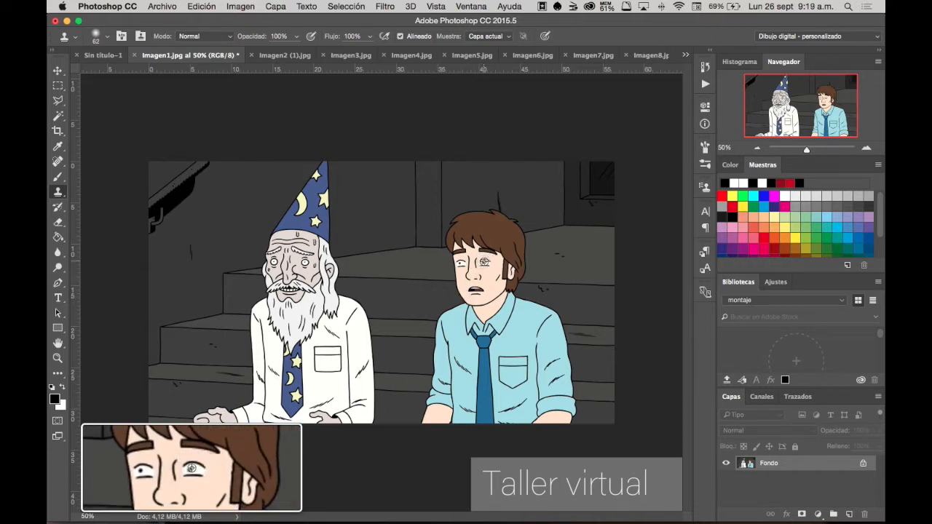
left_click(525, 328)
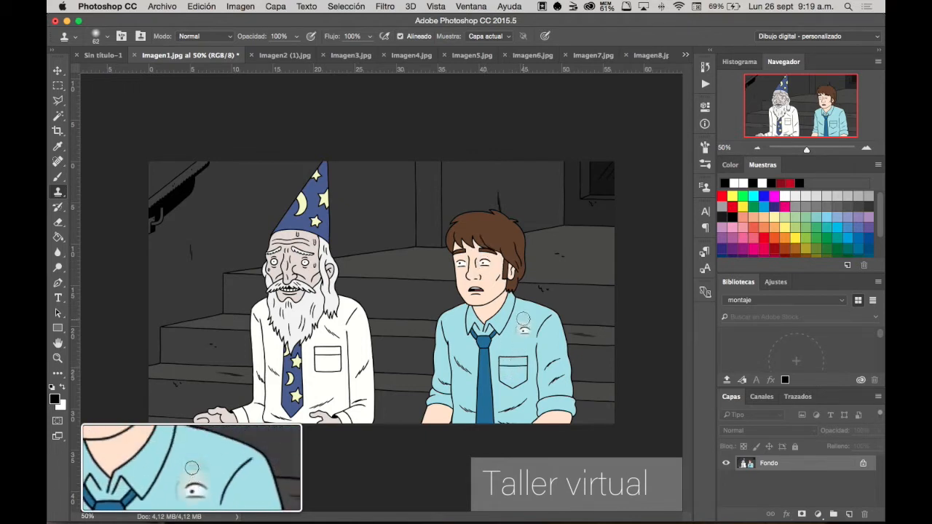
left_click_drag(528, 313, 529, 316)
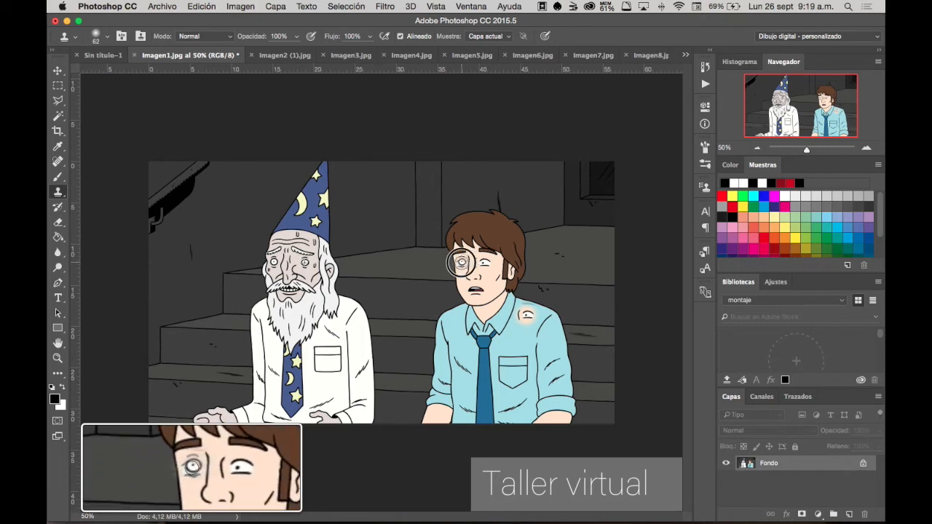
left_click_drag(462, 263, 462, 262)
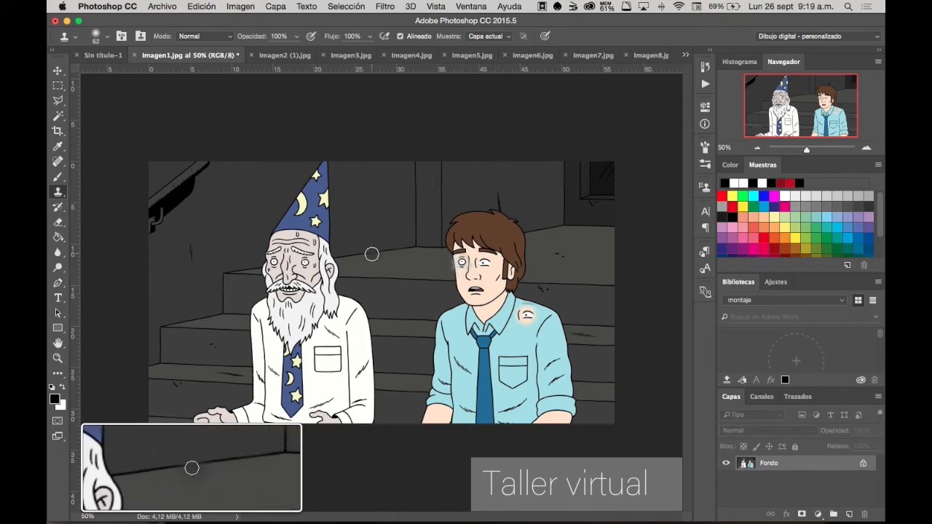
key("super+z")
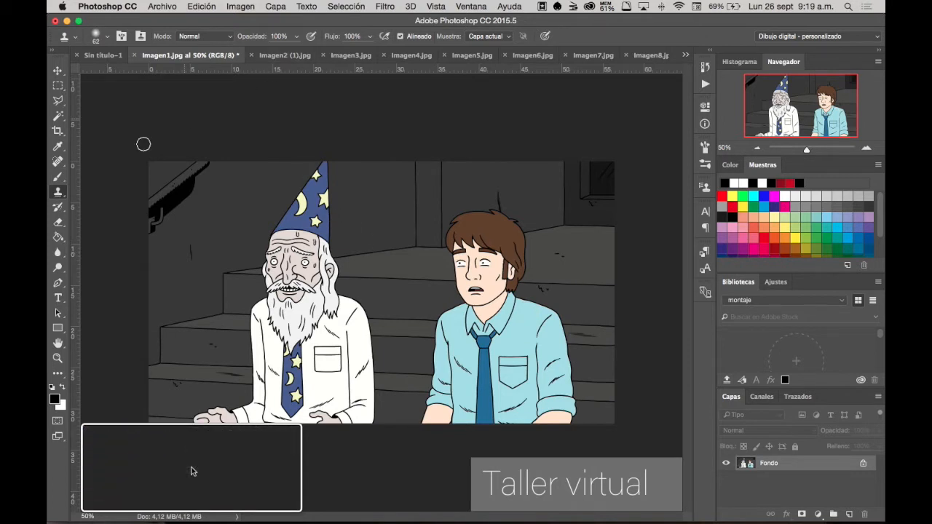
Step: Switch to the cheek photo Imagen3.jpg
left_click(278, 56)
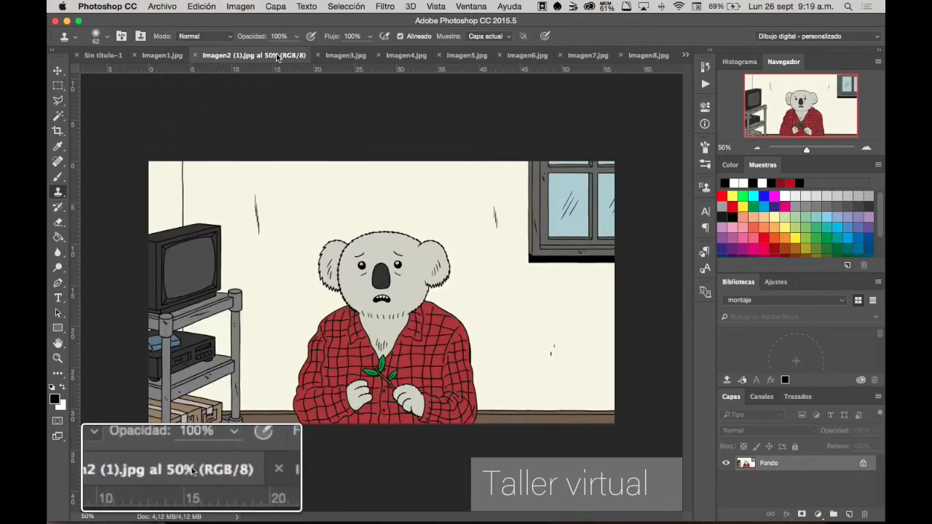
left_click(340, 56)
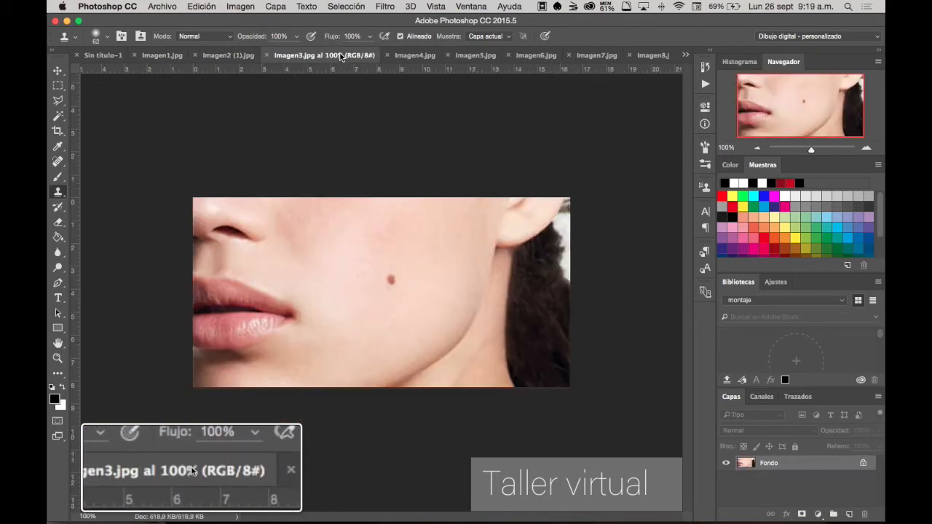
Step: Try stamping the previously sampled cartoon detail onto the cheek, and undo it
right_click(356, 235)
left_click(341, 235)
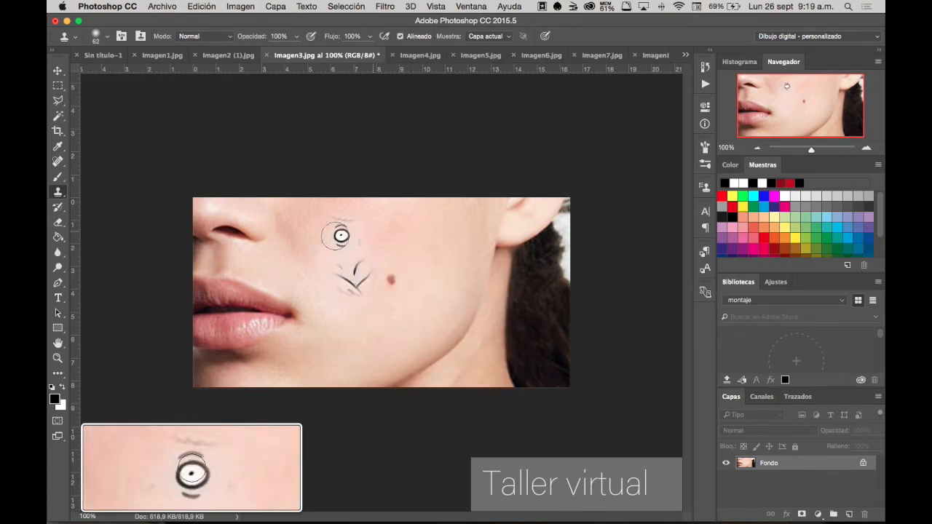
key("super+z")
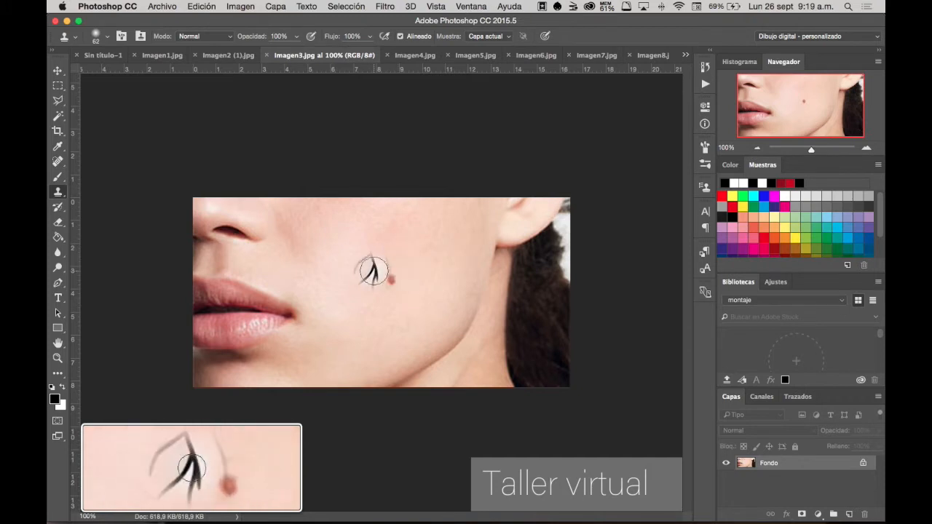
Step: Sample clean skin on the upper cheek and clone it over the mole
left_click(434, 227, "alt")
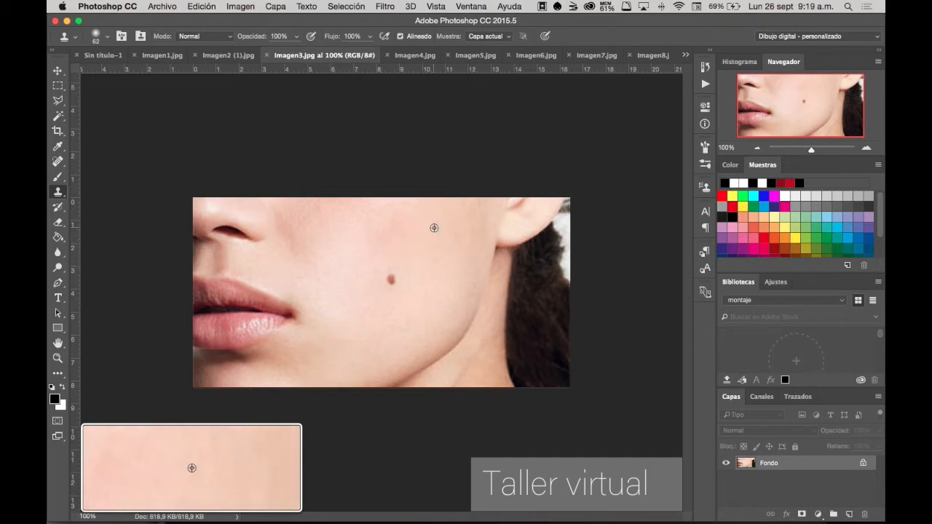
left_click(389, 279)
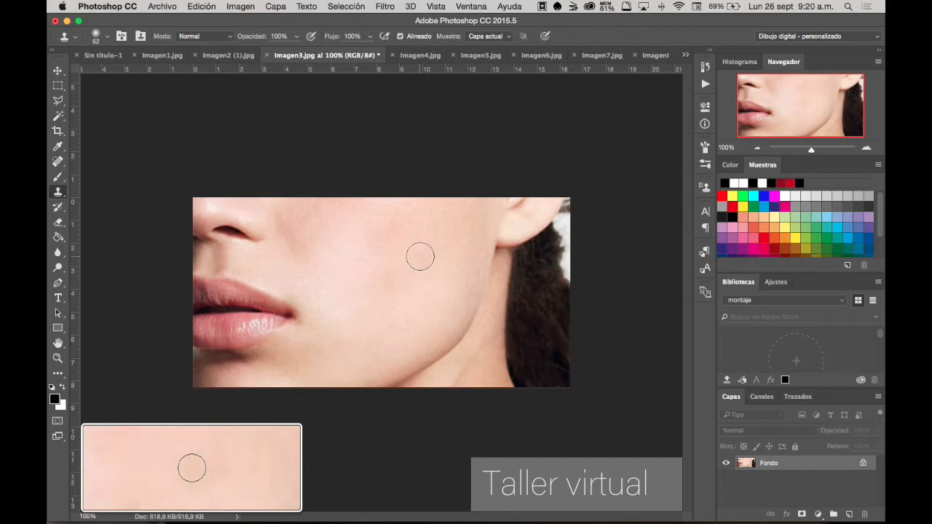
Step: Switch to the necklace photo Imagen4.jpg and clear the selection around the hanging bead
left_click(420, 57)
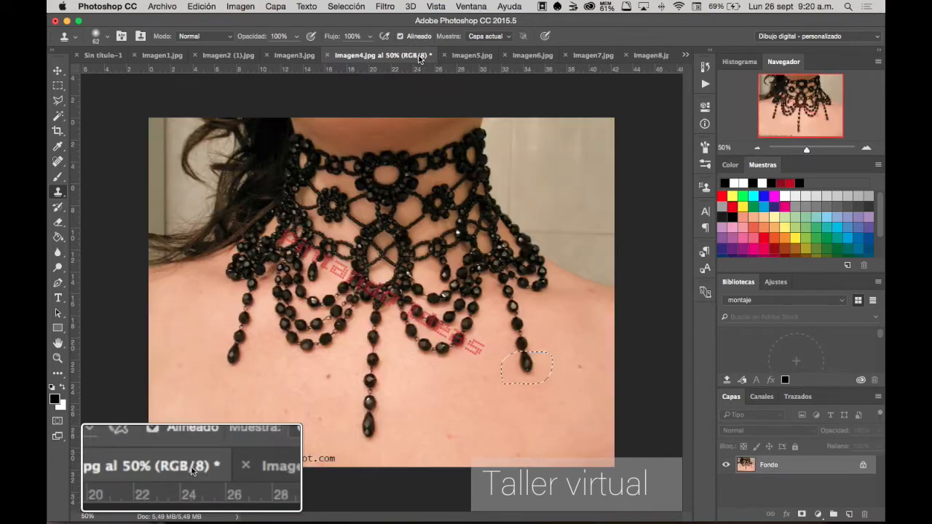
left_click(468, 59)
left_click(521, 57)
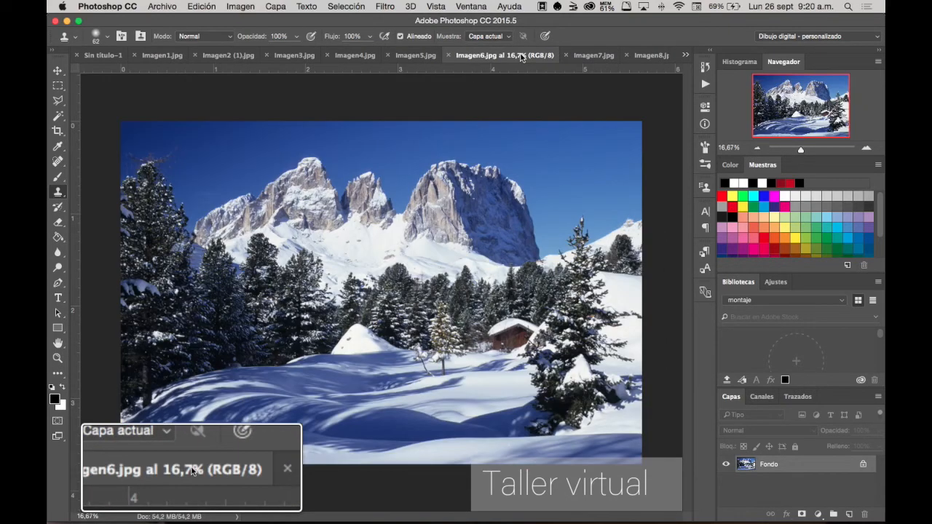
left_click(415, 56)
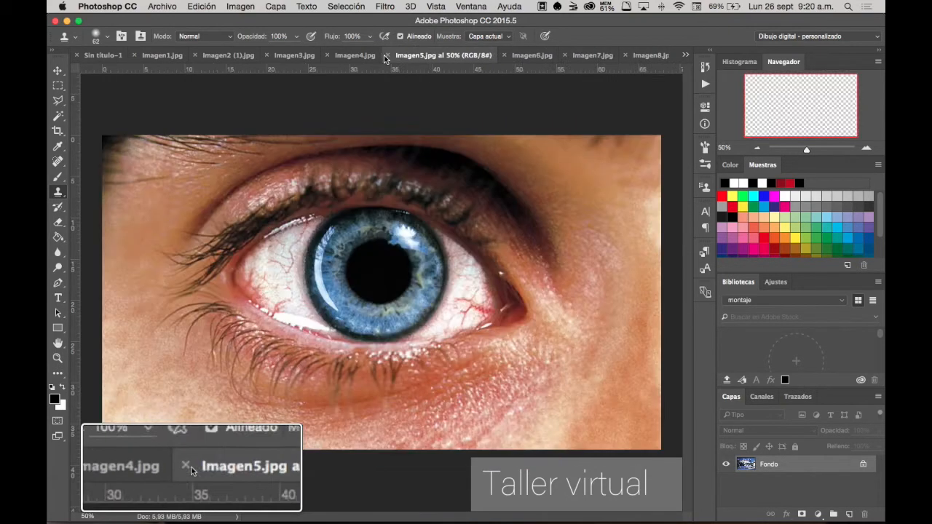
left_click(352, 58)
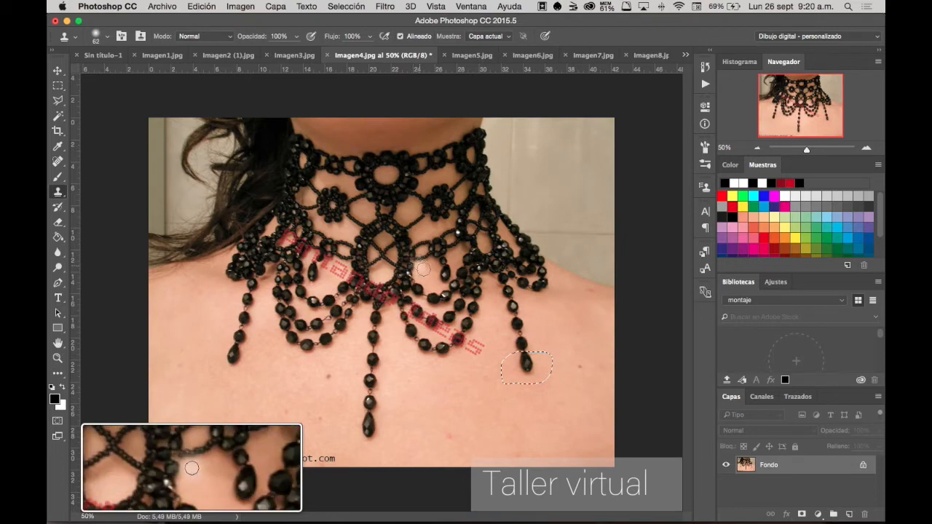
key("m")
key("super+d")
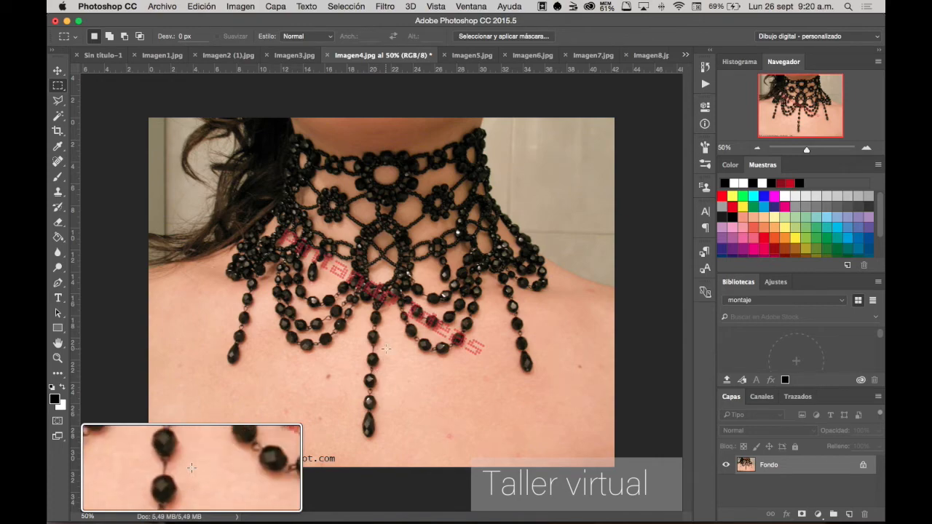
Step: Add a new empty layer above the Fondo layer in Imagen4.jpg
scroll(386, 348, "up", 5)
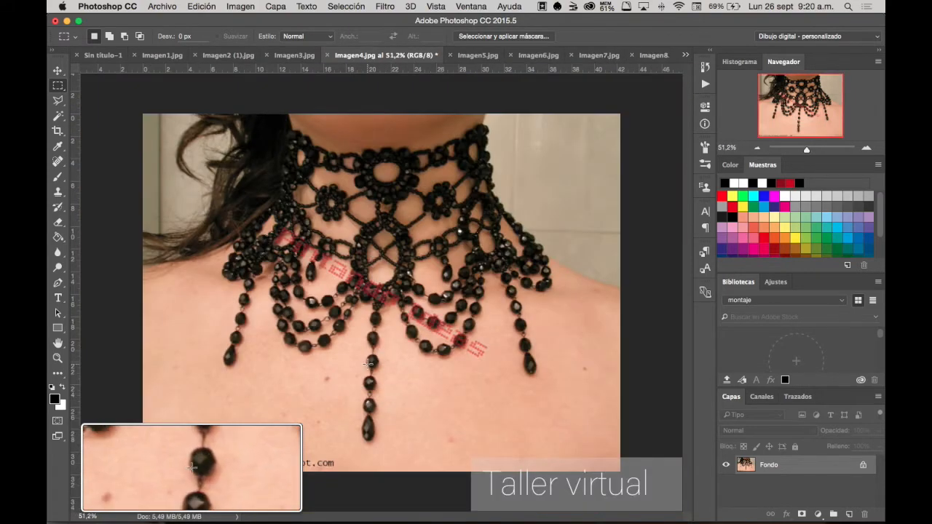
scroll(369, 362, "up", 2)
scroll(369, 363, "up", 3)
scroll(526, 222, "down", 6)
scroll(526, 223, "left", 3)
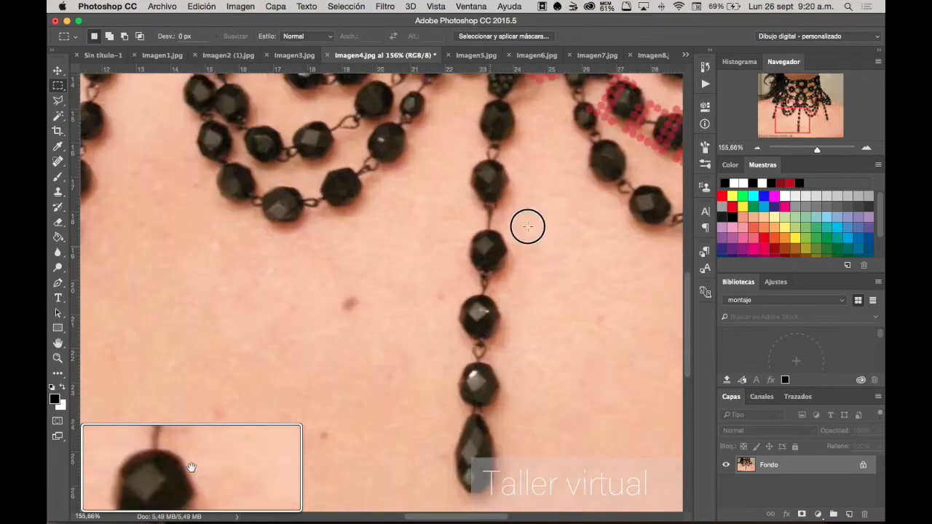
scroll(486, 195, "down", 3)
scroll(432, 312, "left", 4)
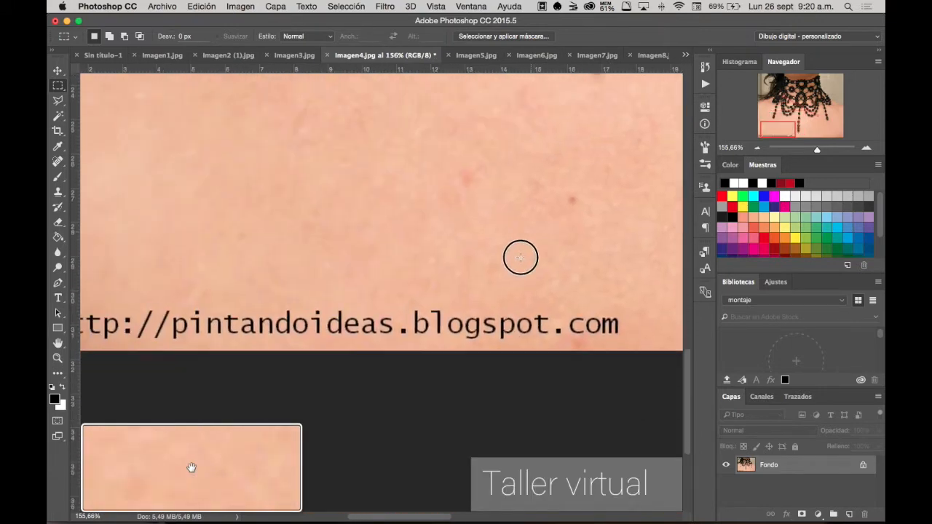
scroll(338, 280, "right", 5)
scroll(418, 264, "down", 2)
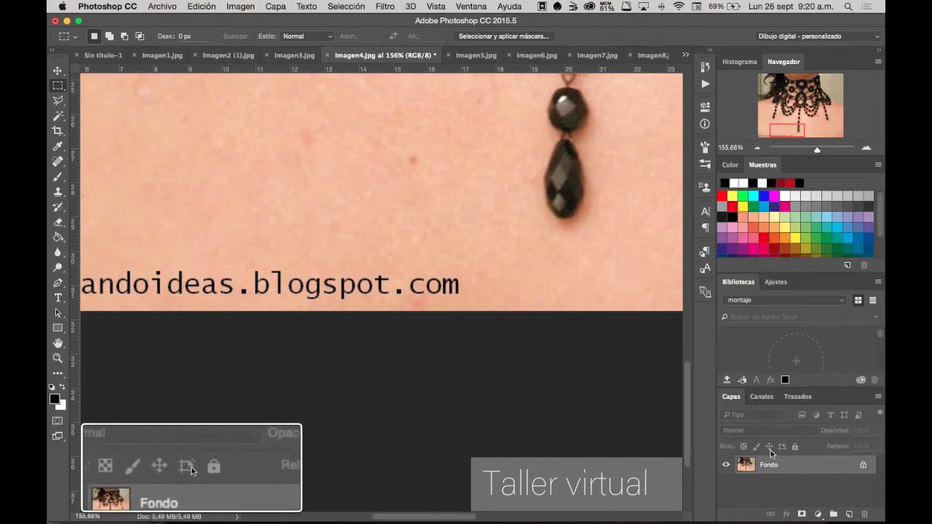
left_click(849, 514)
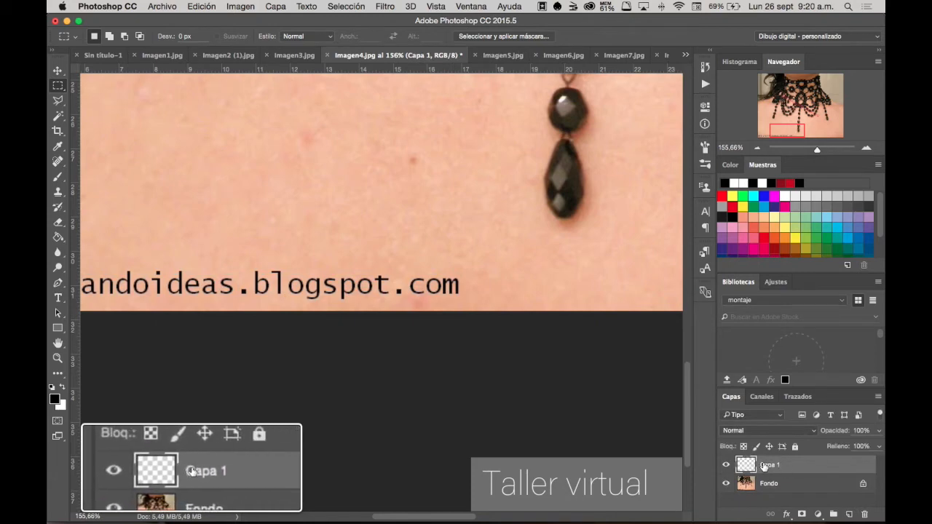
Step: Sample clean skin from the Fondo layer with the Clone Stamp, and make Capa 1 the active layer
left_click(726, 484)
left_click(726, 485)
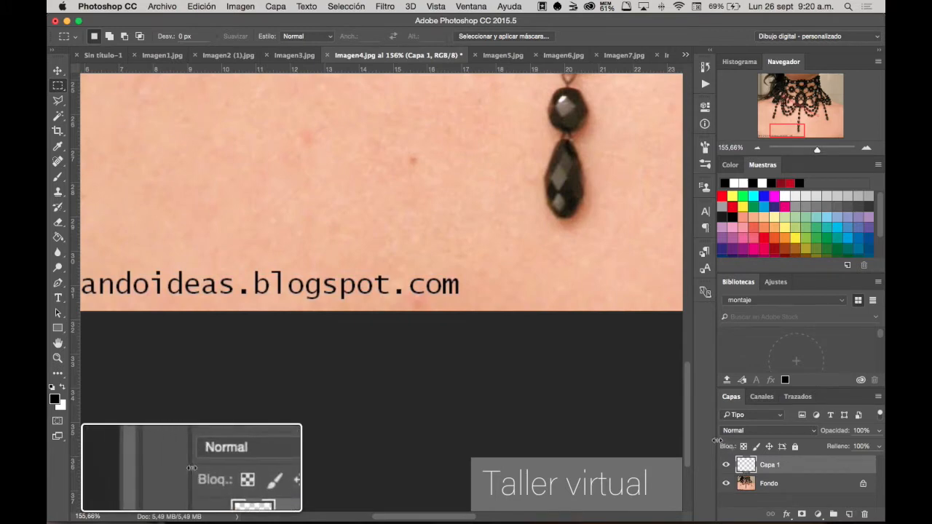
left_click(747, 485)
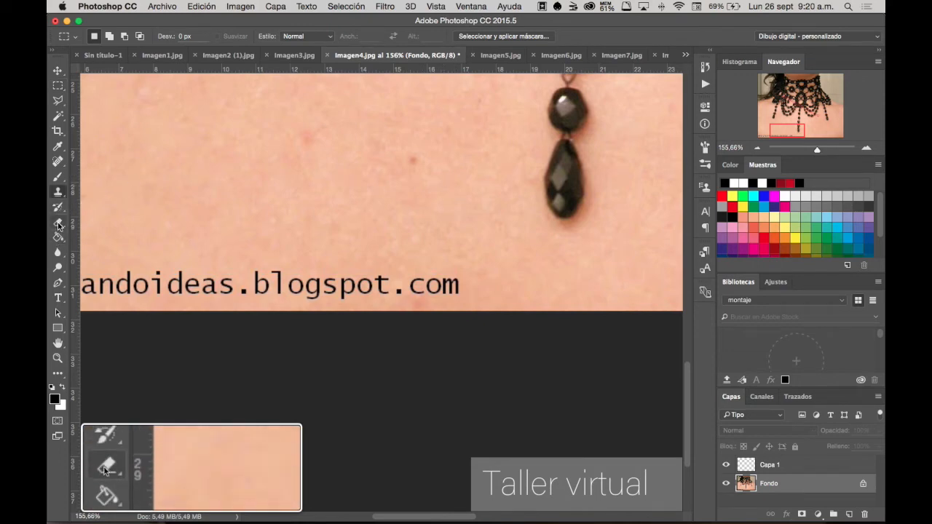
key("s")
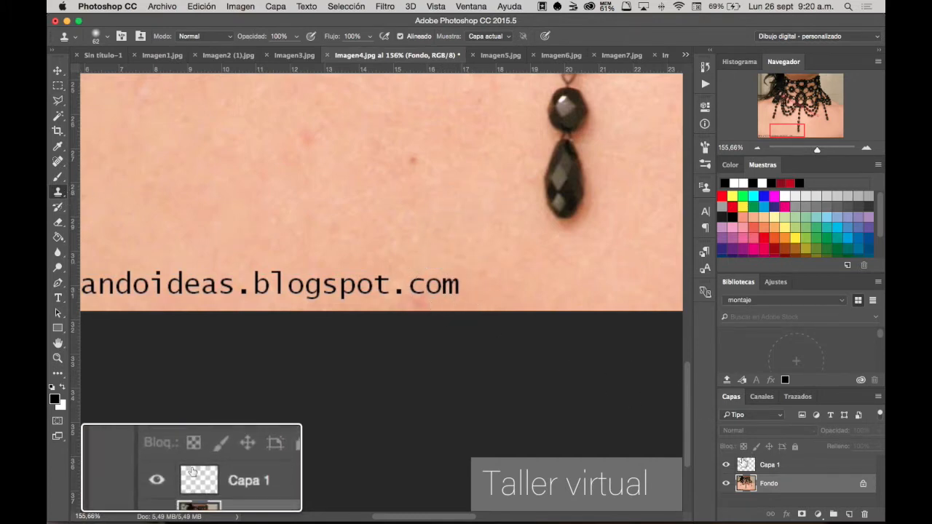
left_click(745, 469)
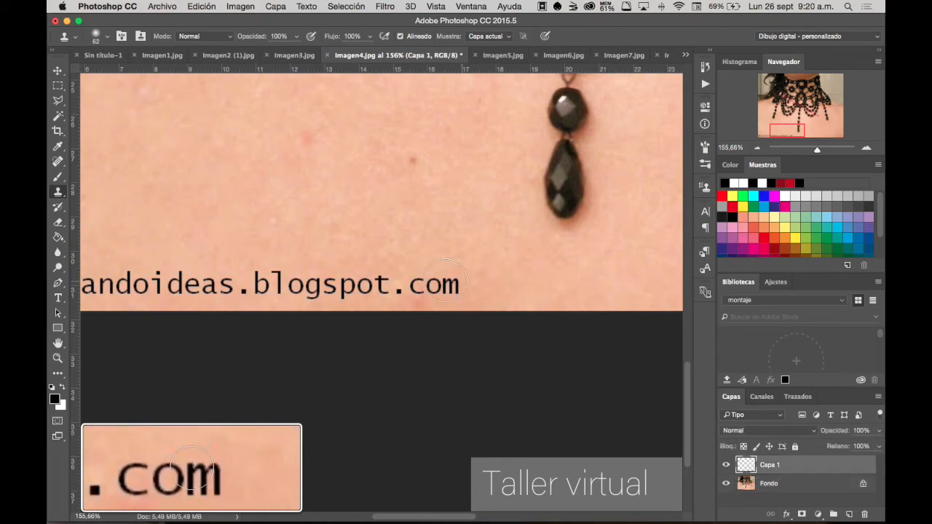
Step: Clone the sampled skin over the whole web address watermark along the photo's lower edge, painting on Capa 1
mouse_move(445, 284)
left_mouse_down()
mouse_move(418, 284)
mouse_move(451, 281)
mouse_move(359, 282)
mouse_move(347, 292)
mouse_move(340, 280)
mouse_move(256, 283)
mouse_move(374, 285)
mouse_move(95, 285)
left_mouse_up()
key("space")
left_click_drag(270, 252, 505, 254)
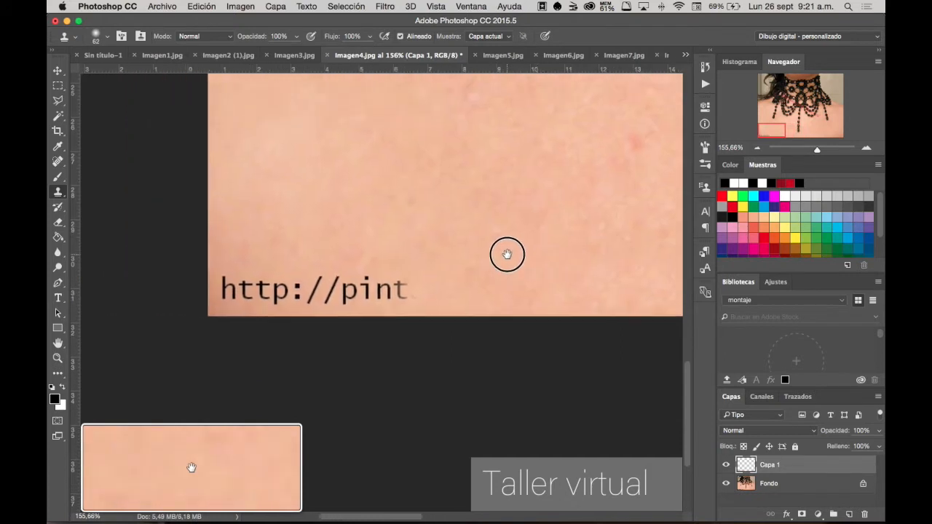
mouse_move(410, 284)
left_mouse_down()
mouse_move(236, 284)
mouse_move(229, 296)
mouse_move(241, 284)
mouse_move(281, 292)
left_mouse_up()
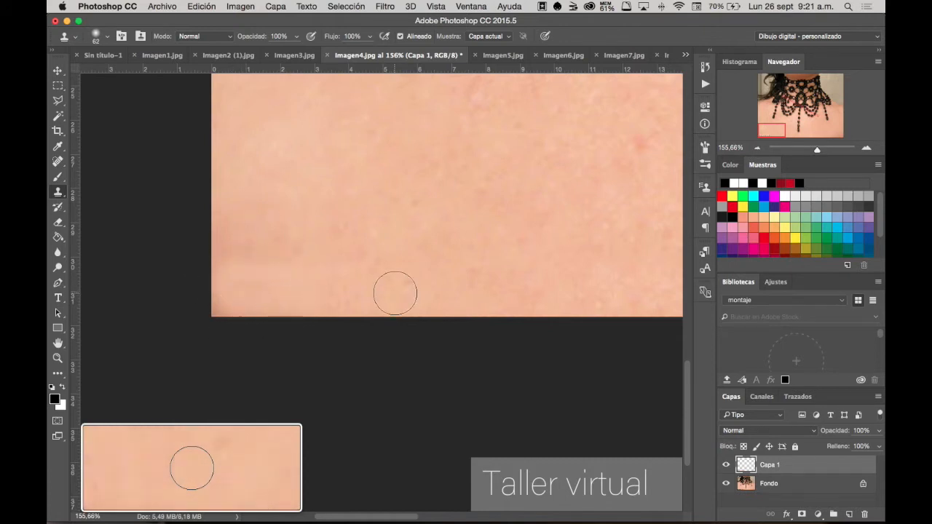
Step: Compare the cloned patch with the original by hiding and showing the Fondo and Capa 1 layers in turn
left_click_drag(523, 281, 462, 291)
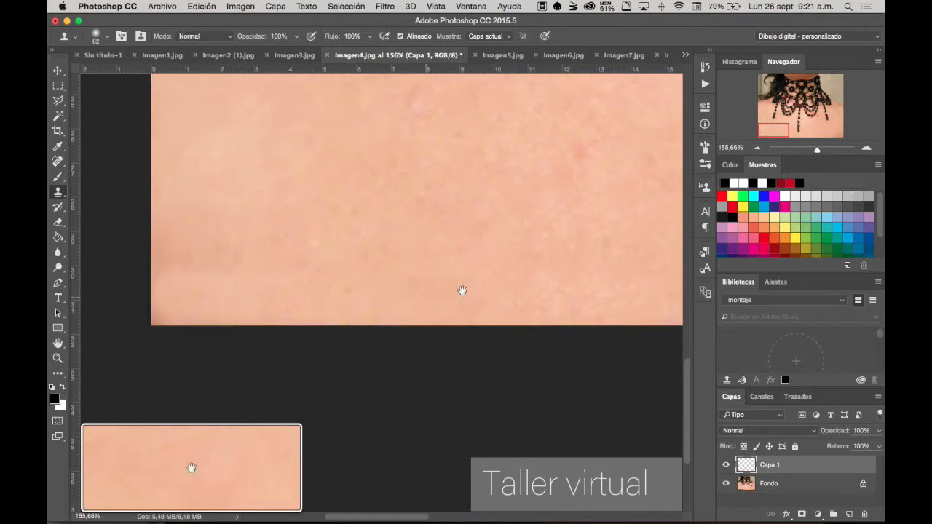
left_click(726, 486)
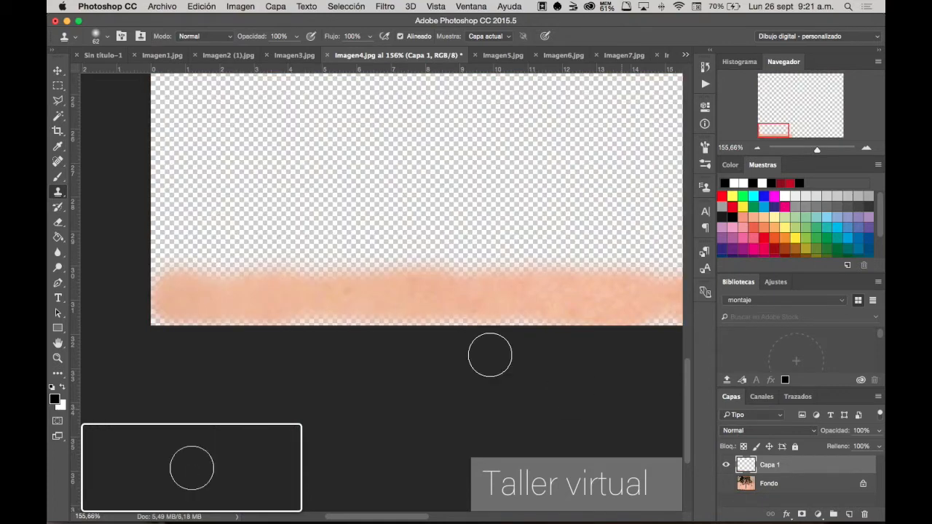
left_click_drag(508, 295, 317, 273)
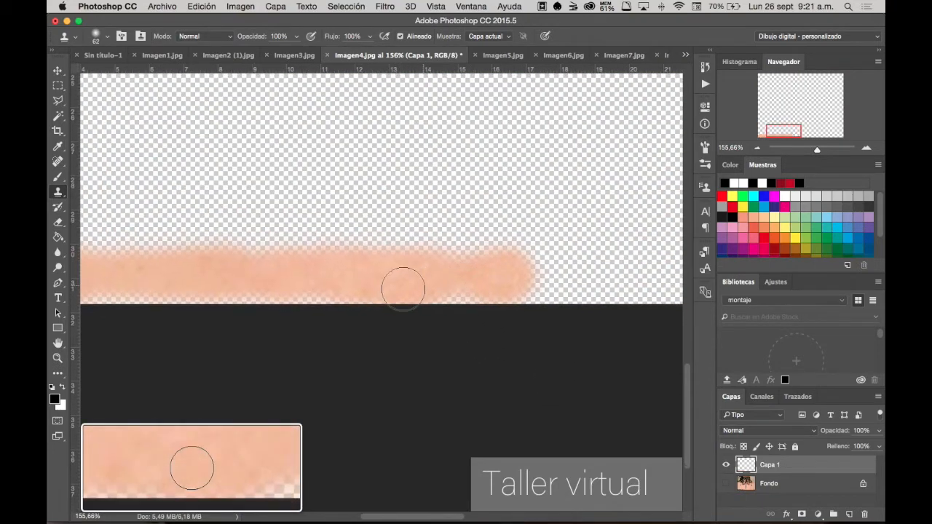
left_click_drag(403, 290, 502, 306)
left_click(726, 483)
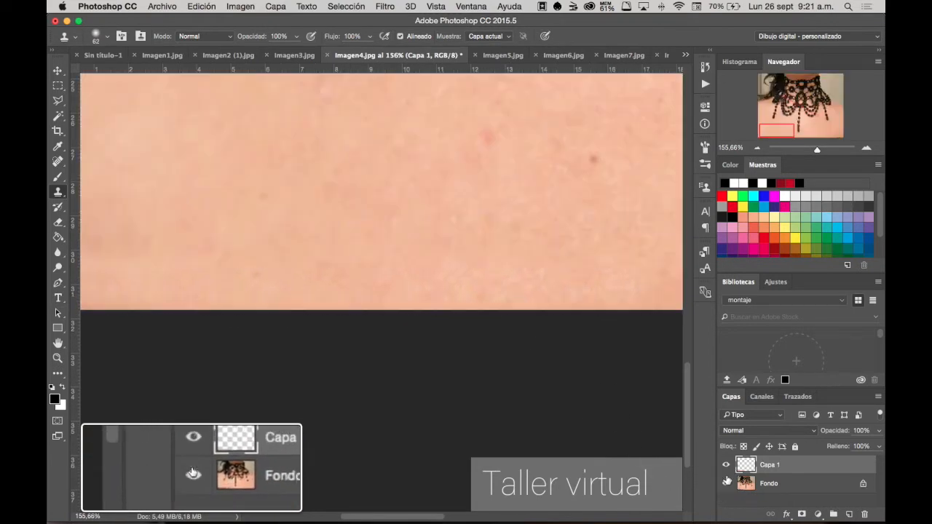
left_click(728, 466)
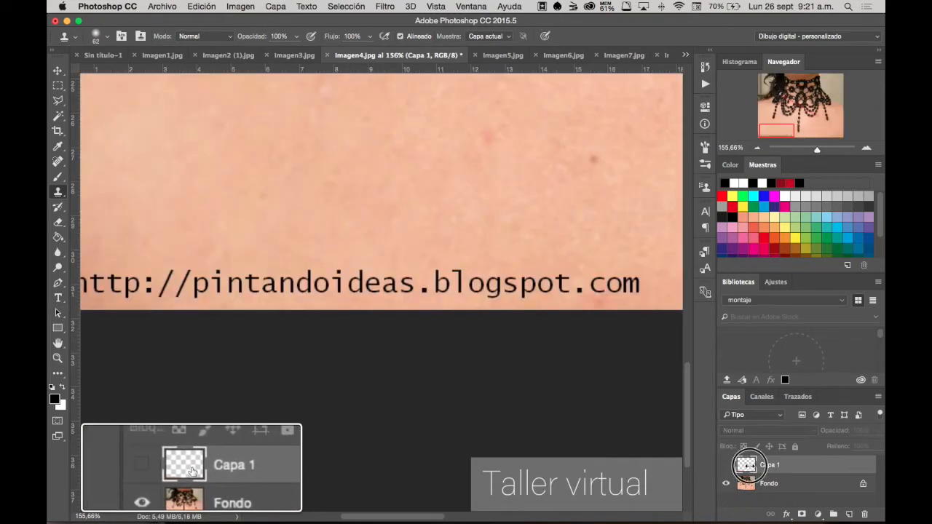
left_click(728, 466)
left_click(727, 466)
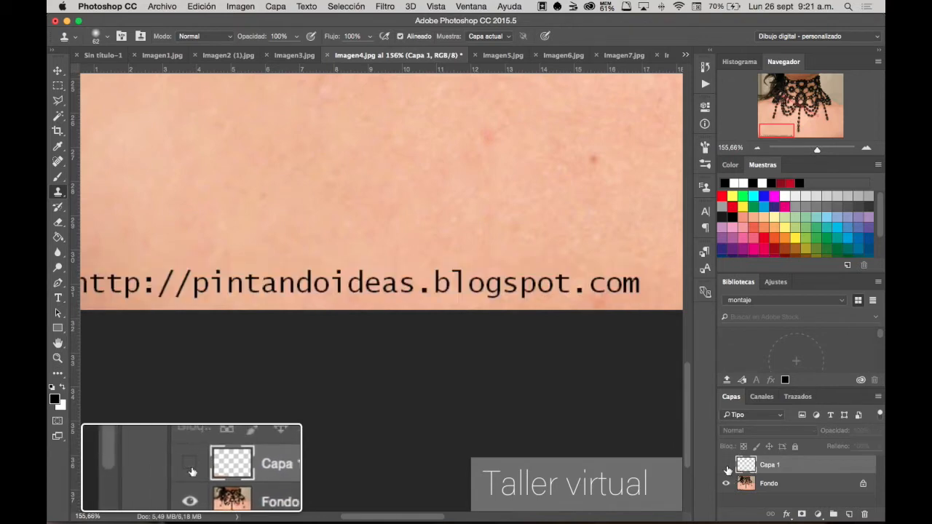
left_click(728, 468)
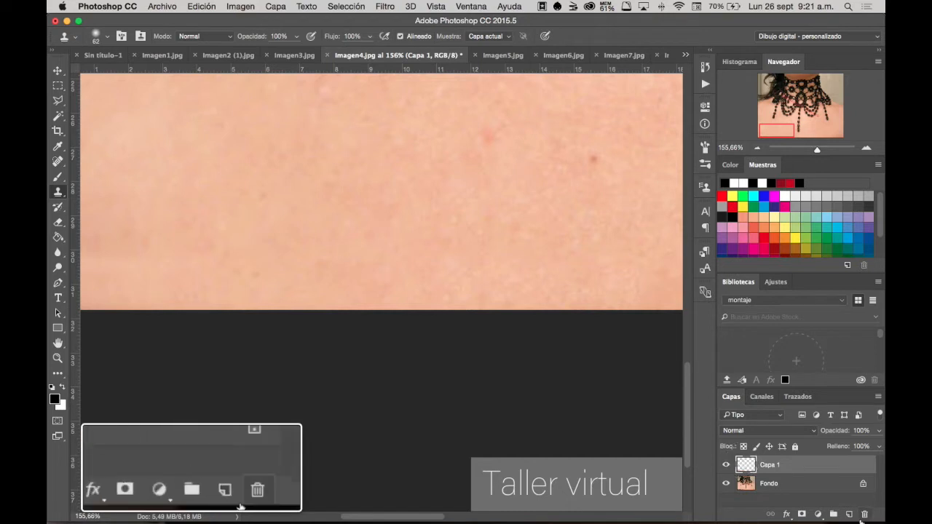
Step: Try deleting the layer Capa 1, and undo the deletion
left_click(865, 515)
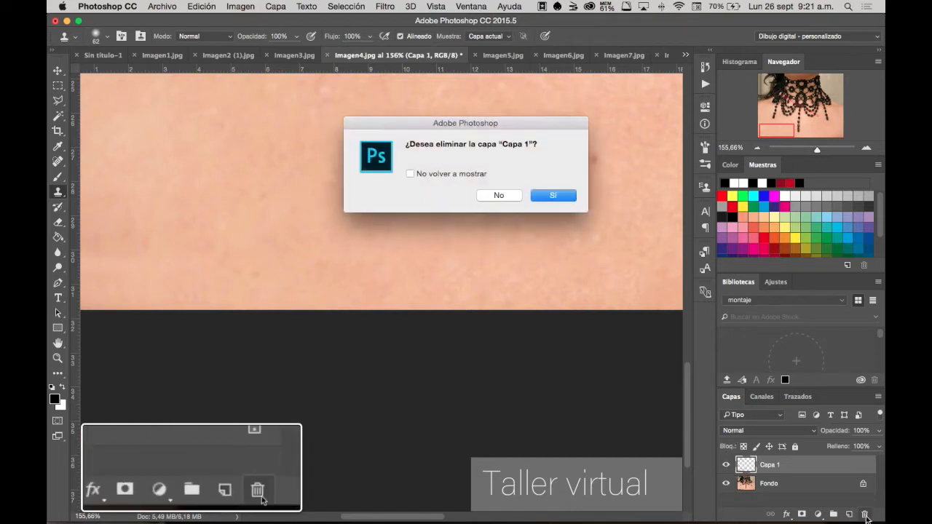
left_click(508, 195)
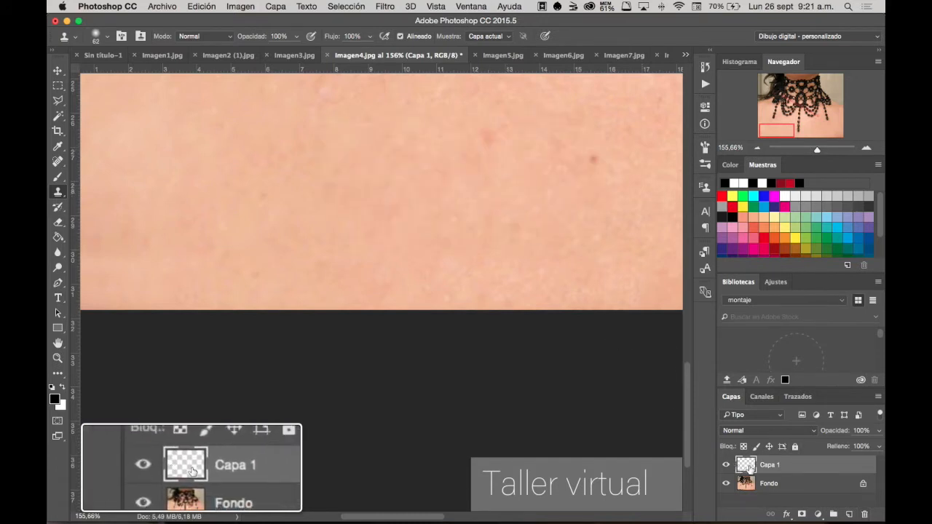
left_click_drag(748, 470, 865, 514)
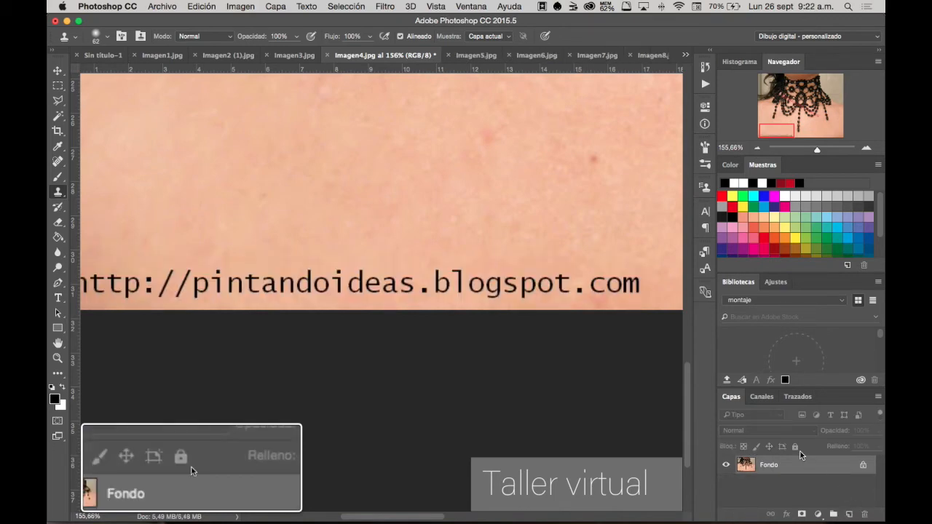
key("super+z")
Step: View the whole necklace photo and examine the five clone source slots and the images they sample from
left_click_drag(260, 211, 360, 248)
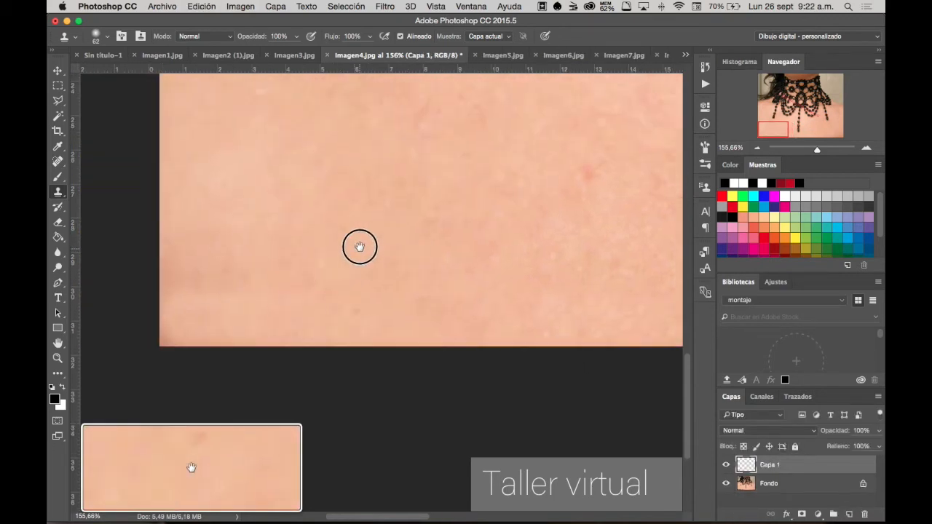
scroll(360, 247, "down", 5)
scroll(360, 248, "up", 2)
scroll(360, 248, "up", 2)
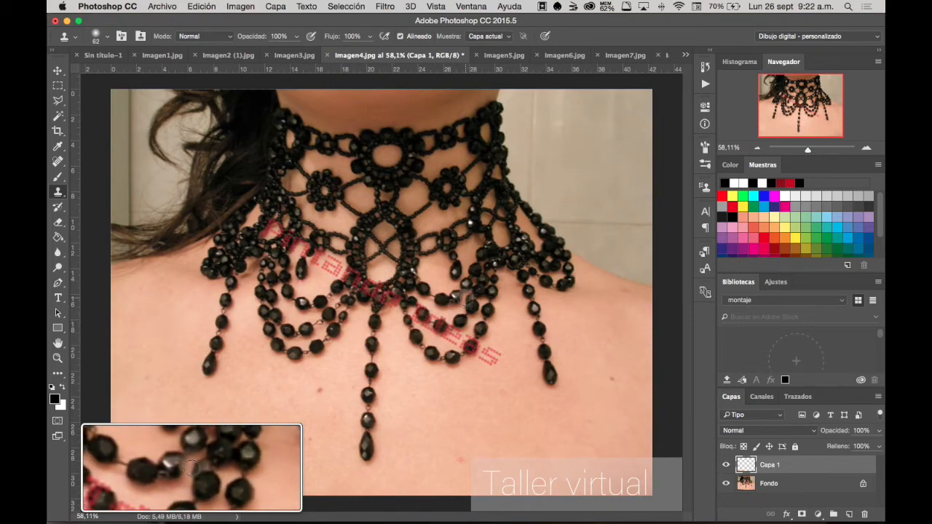
left_click(704, 188)
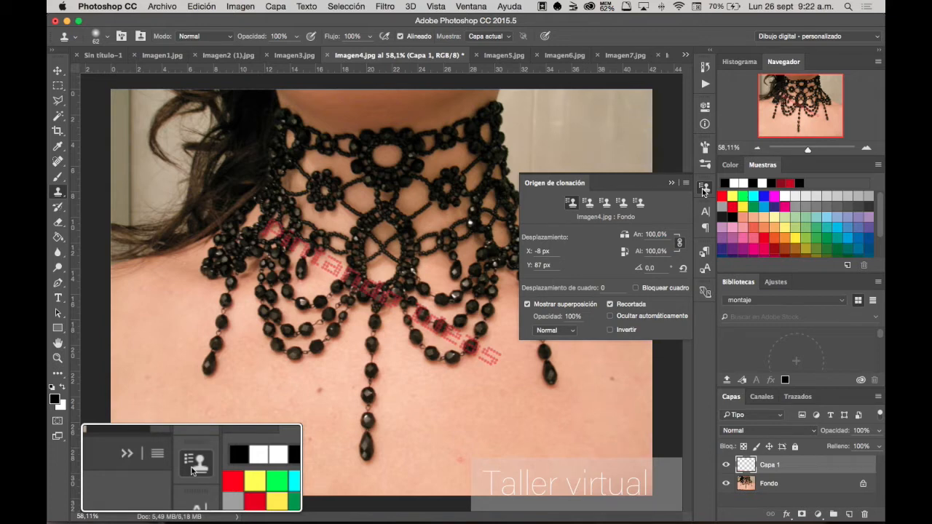
left_click(704, 189)
left_click(704, 189)
left_click(587, 206)
left_click(605, 205)
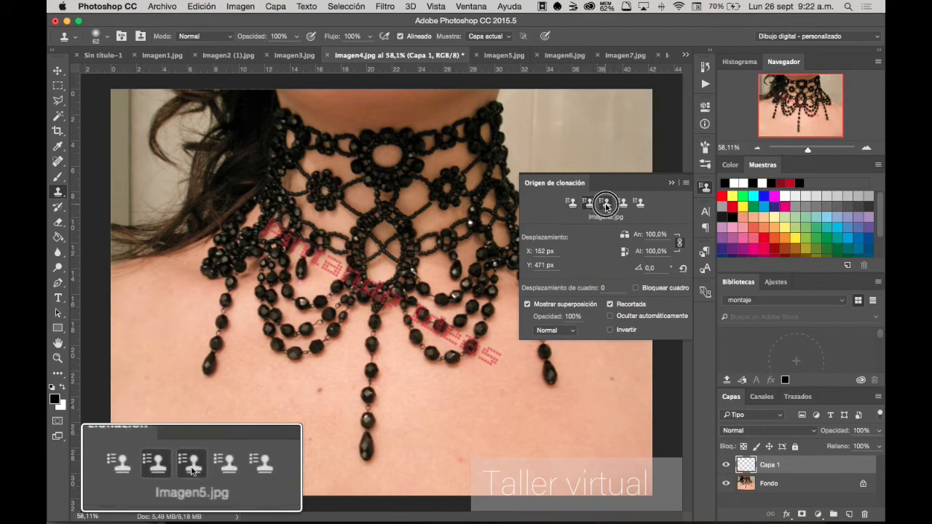
left_click(623, 204)
left_click(640, 205)
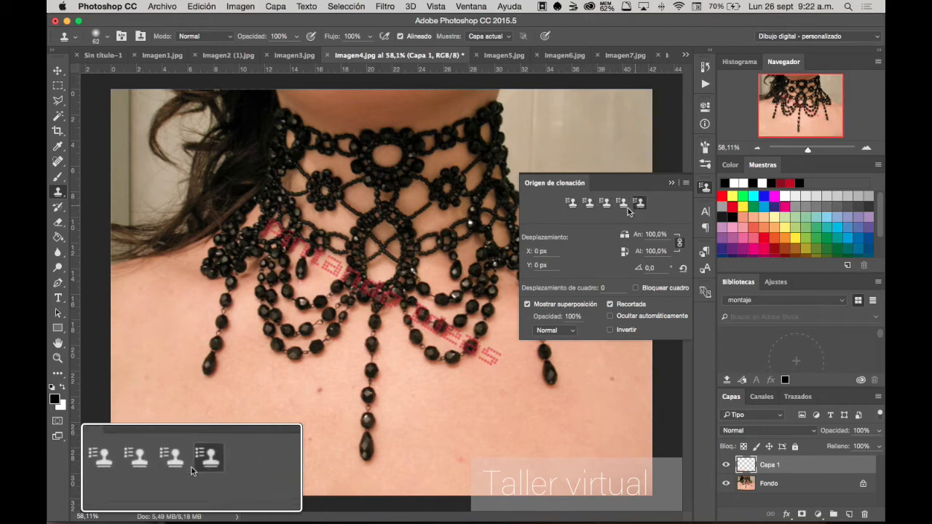
left_click(572, 205)
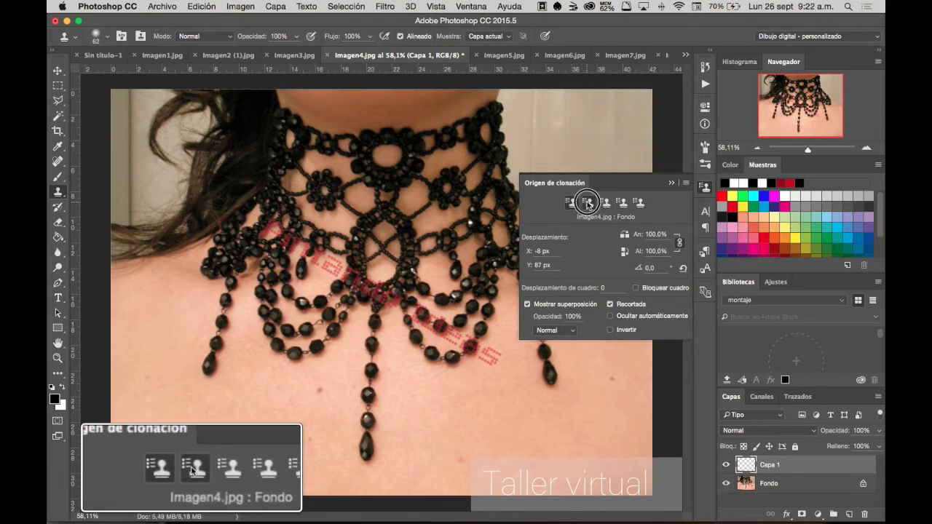
left_click(587, 204)
left_click(573, 204)
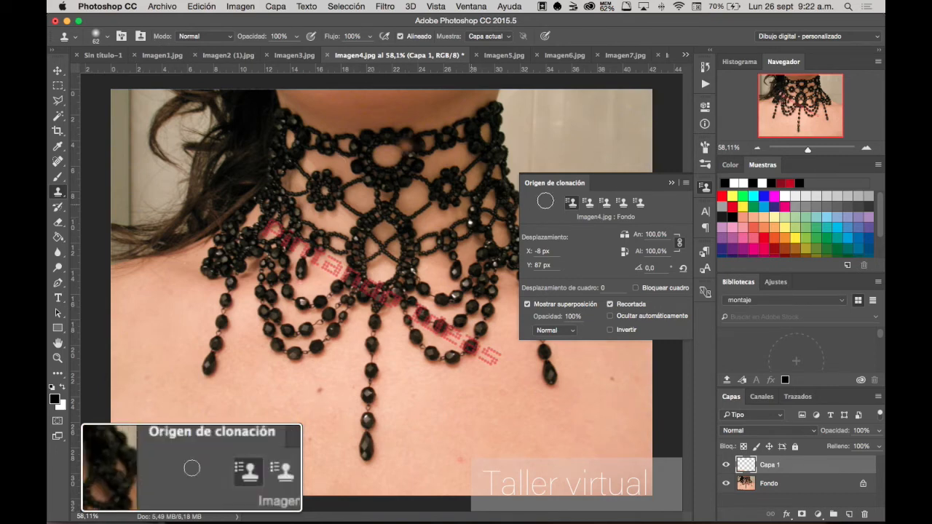
Step: Replace the second clone source with a sample of the koala's hand from Imagen2 (1).jpg
left_click(589, 204)
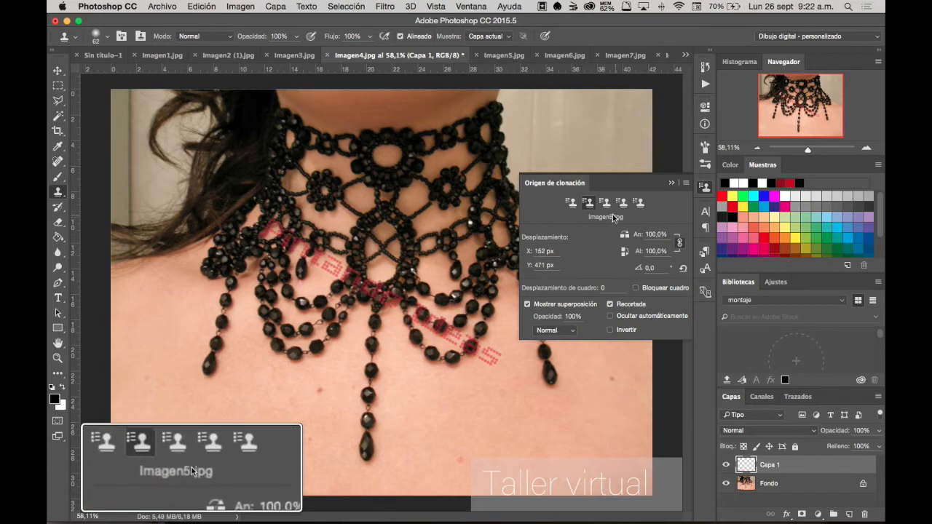
left_click(225, 55)
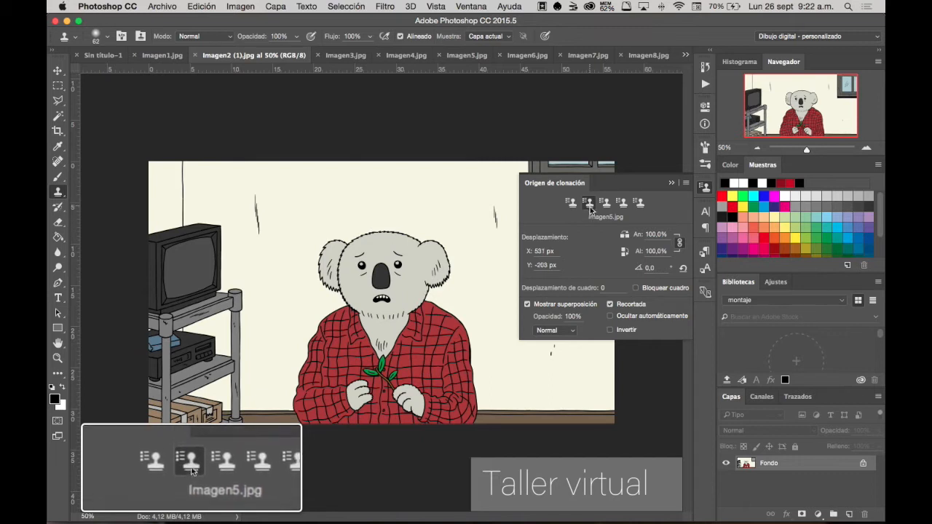
left_click(404, 400, "alt")
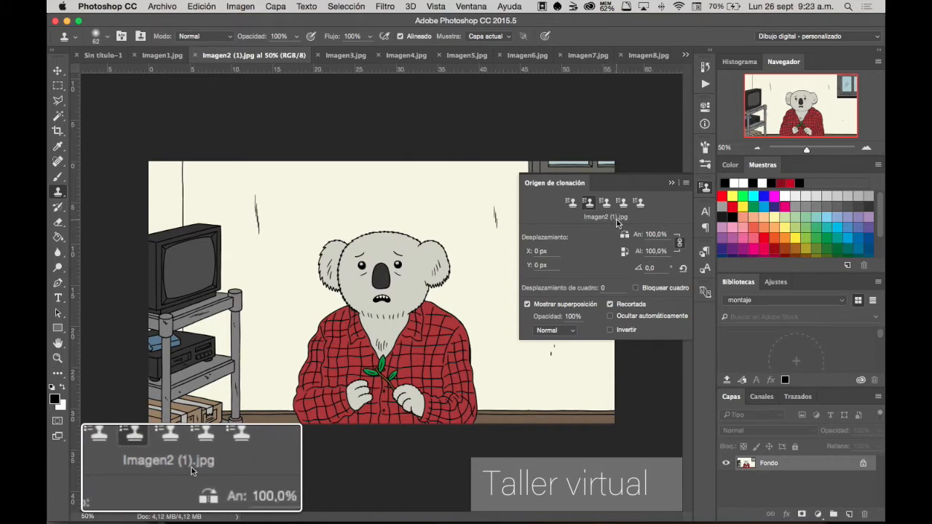
Step: Try painting the first clone source's necklace photo onto the skin below the eye in Imagen5.jpg, and revert the image
left_click(404, 56)
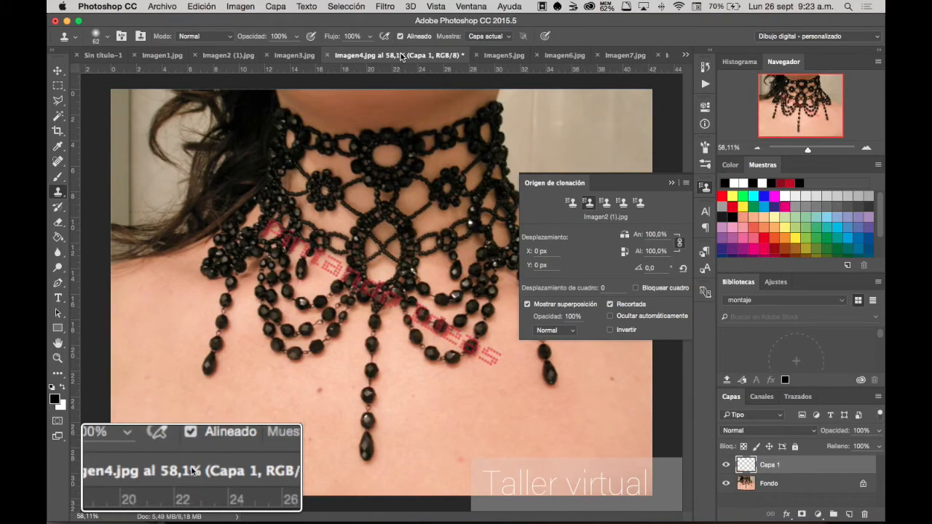
left_click(506, 57)
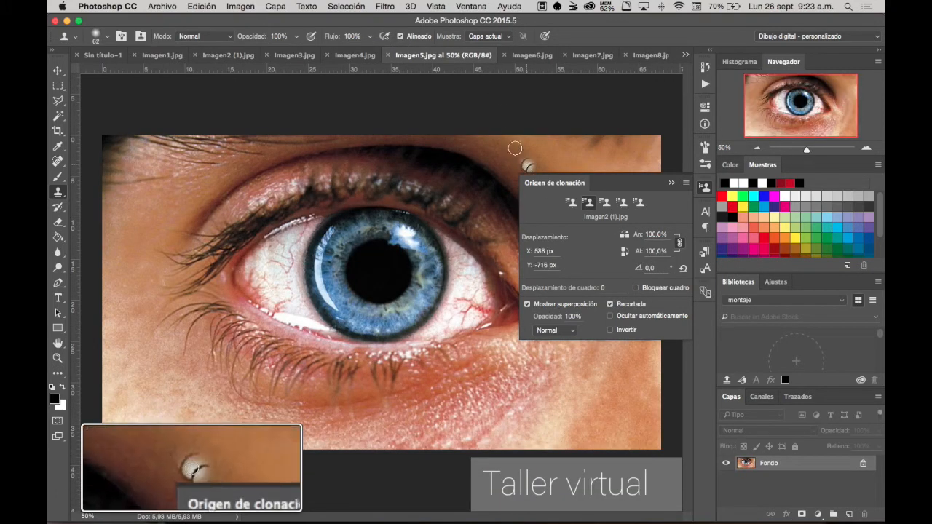
left_click(570, 204)
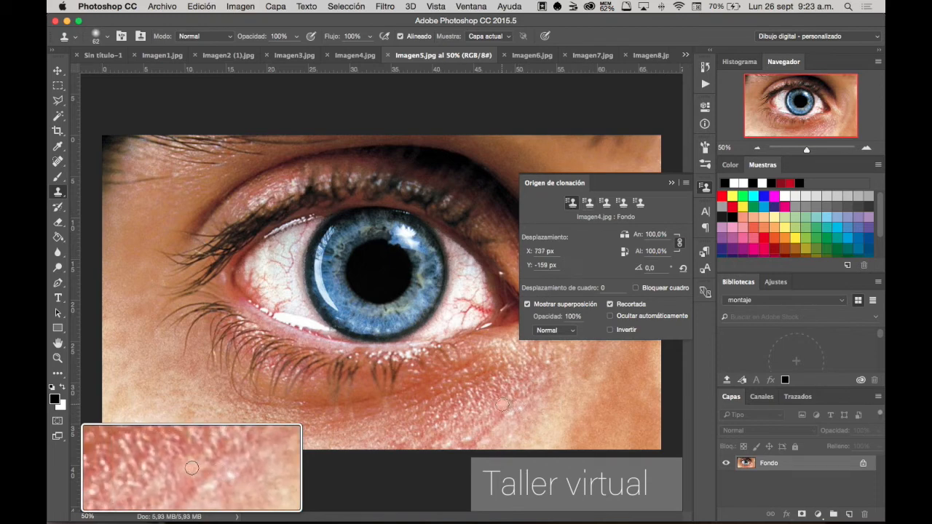
mouse_move(503, 404)
left_mouse_down()
mouse_move(467, 405)
mouse_move(372, 380)
mouse_move(425, 361)
mouse_move(423, 348)
mouse_move(380, 367)
mouse_move(477, 394)
mouse_move(670, 386)
mouse_move(431, 371)
mouse_move(569, 365)
mouse_move(490, 398)
left_mouse_up()
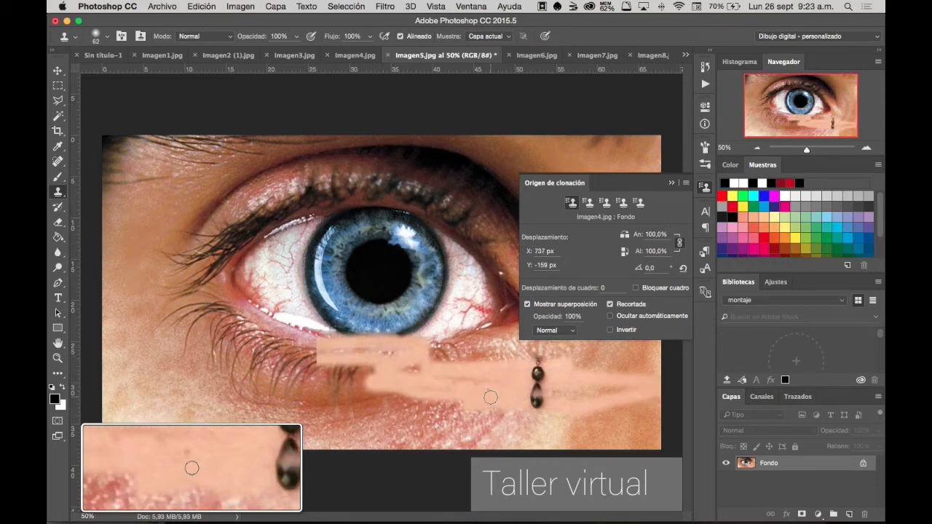
key("F12")
Step: Try cloning the koala's hand from the second clone source into the pupil, and restore Imagen5.jpg to its opening snapshot
left_click(588, 204)
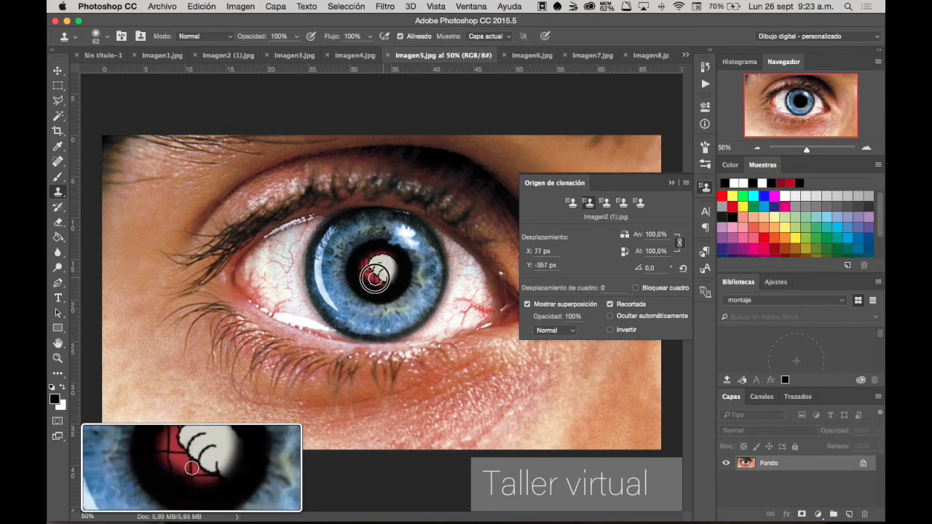
mouse_move(374, 277)
left_mouse_down()
mouse_move(374, 266)
mouse_move(389, 269)
mouse_move(377, 264)
mouse_move(371, 271)
mouse_move(385, 282)
left_mouse_up()
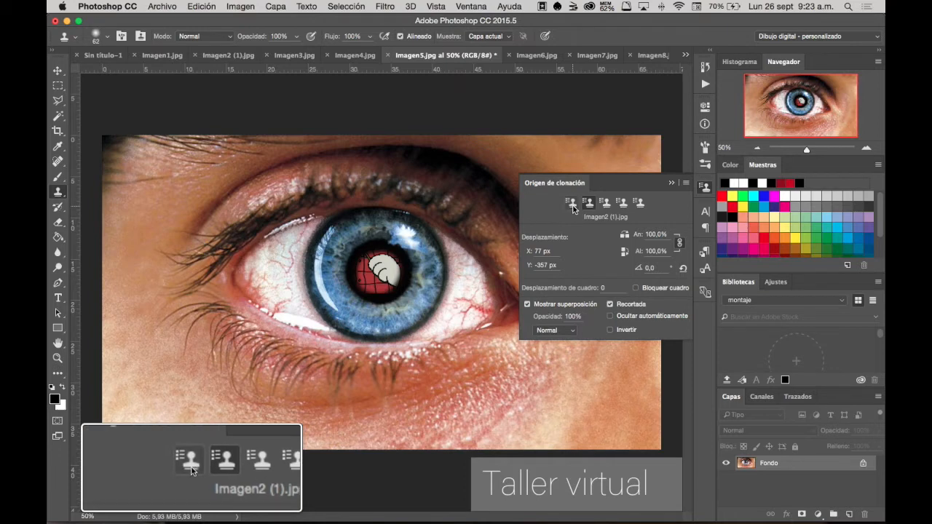
left_click(673, 184)
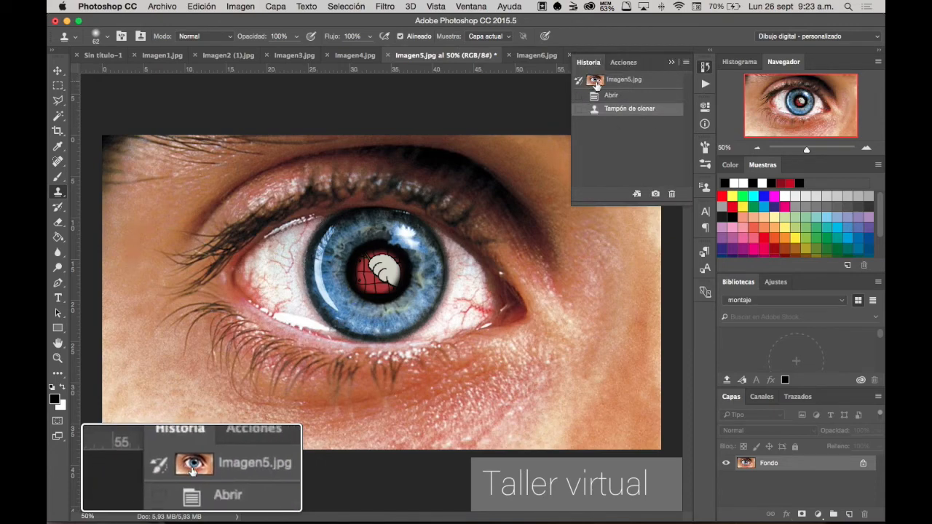
left_click(595, 83)
Step: Return to the necklace photo Imagen4.jpg and collapse the history list
left_click(355, 55)
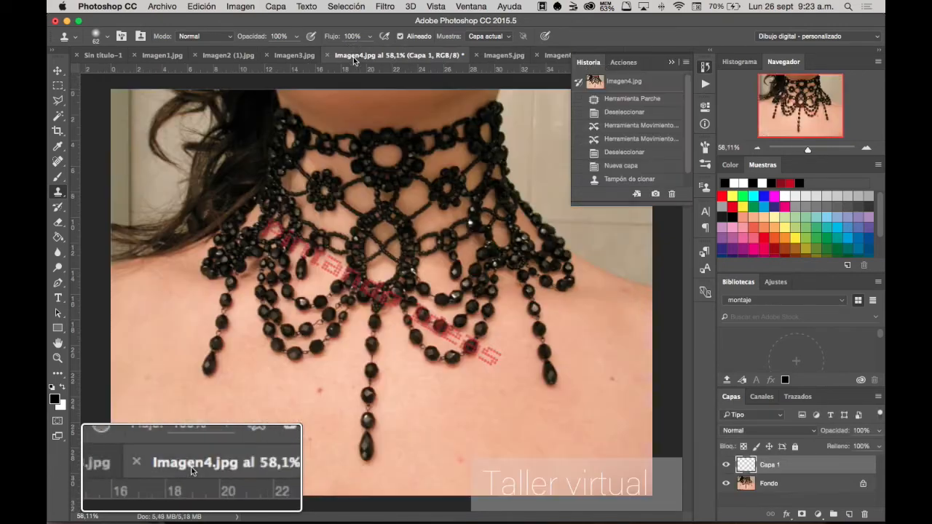
left_click(672, 63)
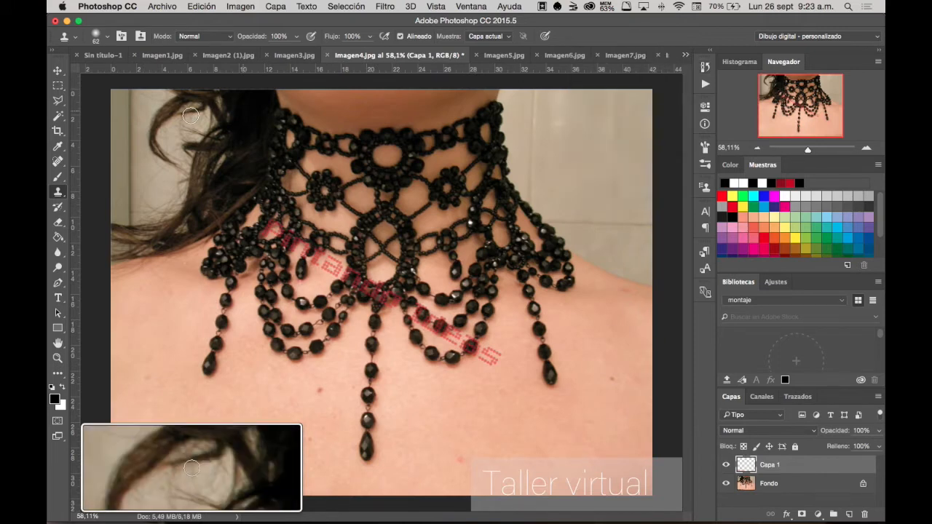
Step: Look through the healing tools and activate the Spot Healing Brush (Pincel corrector puntual)
left_click(58, 166)
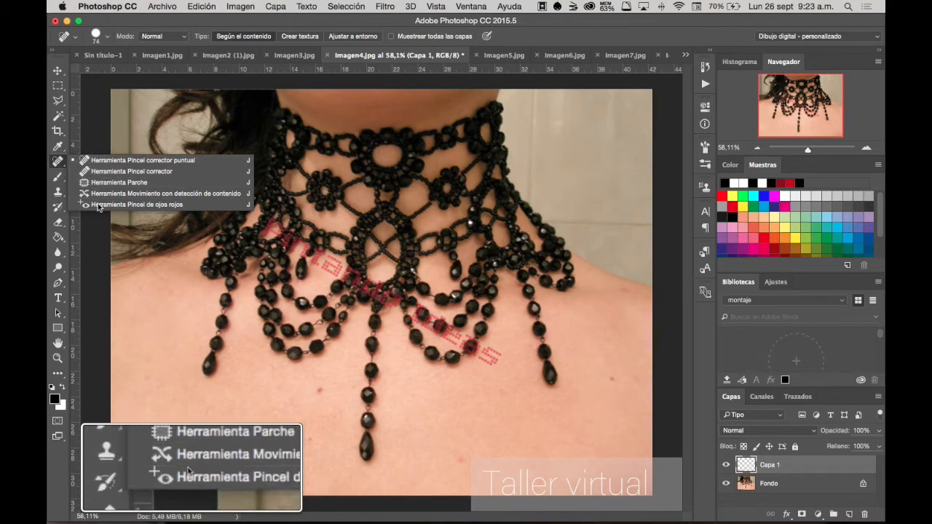
left_click(63, 167)
left_click(62, 167)
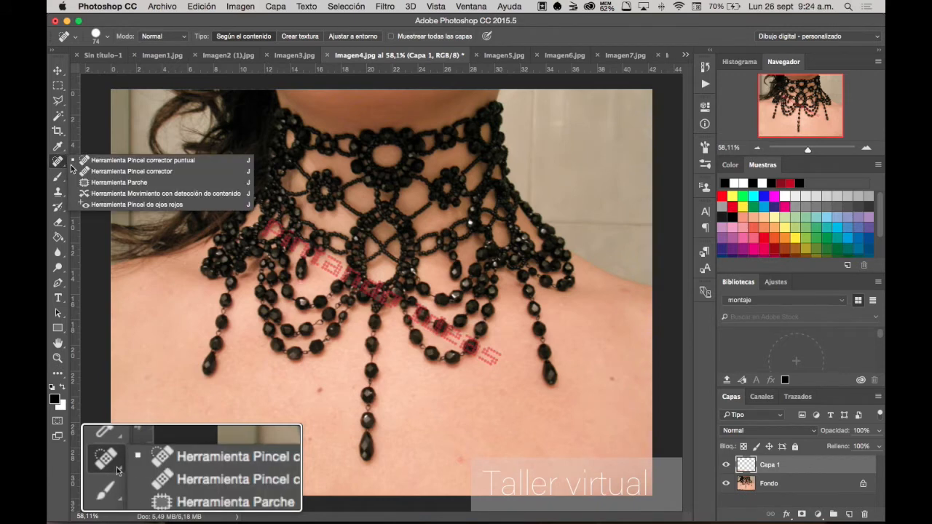
left_click(128, 171)
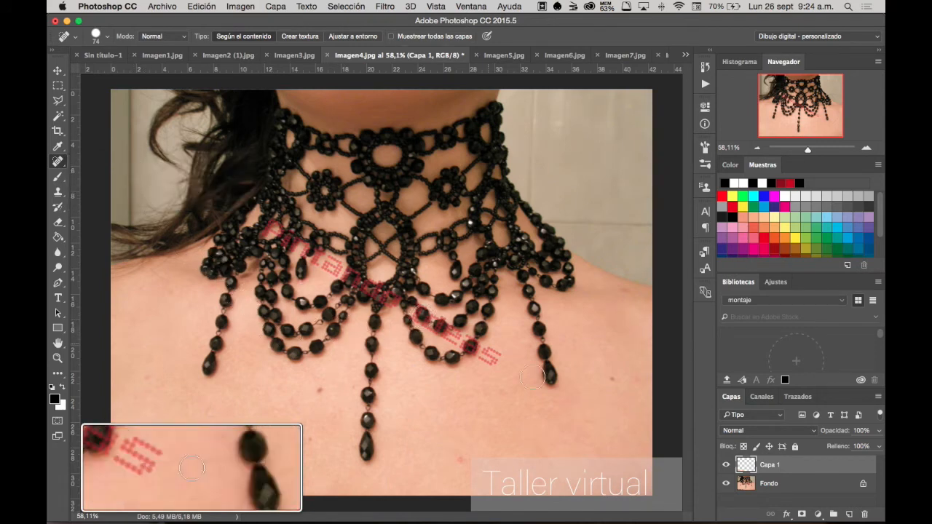
left_click(62, 167)
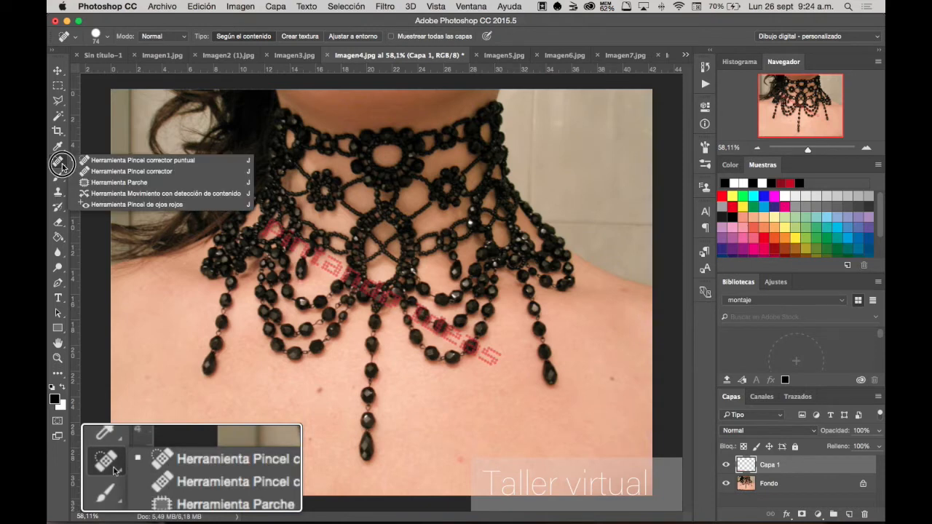
left_click(109, 160)
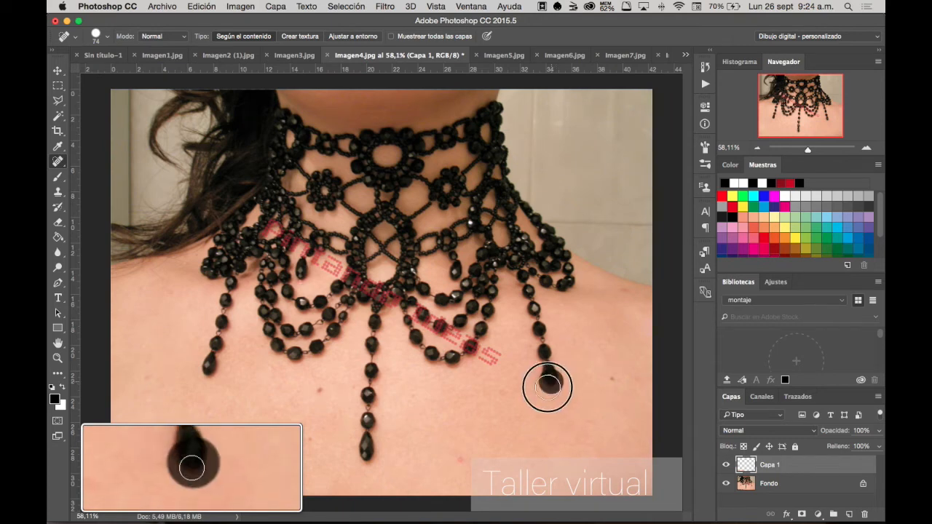
Step: Switch from Capa 1 to the Fondo layer, try healing away the rightmost pendant drop, and undo that stroke
mouse_move(547, 381)
left_mouse_down()
mouse_move(442, 398)
mouse_move(561, 318)
left_mouse_up()
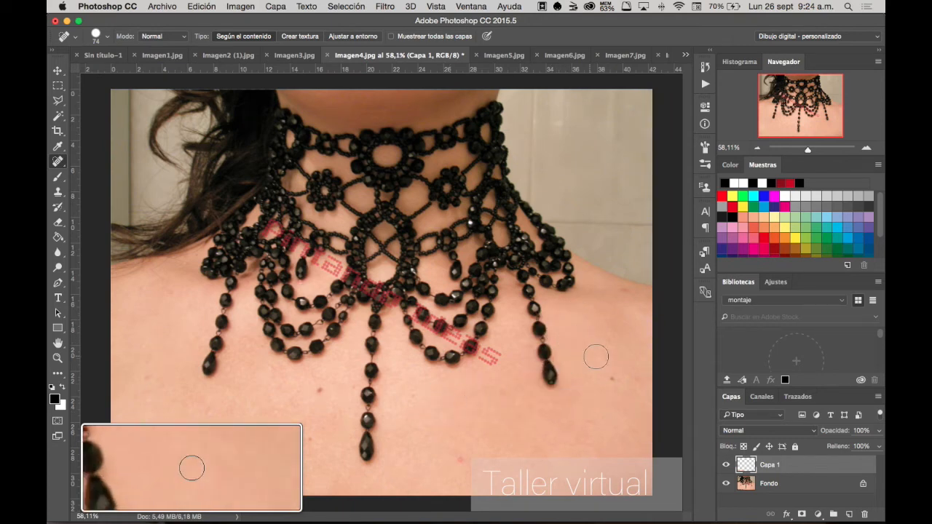
left_click(750, 483)
left_click_drag(549, 377, 561, 358)
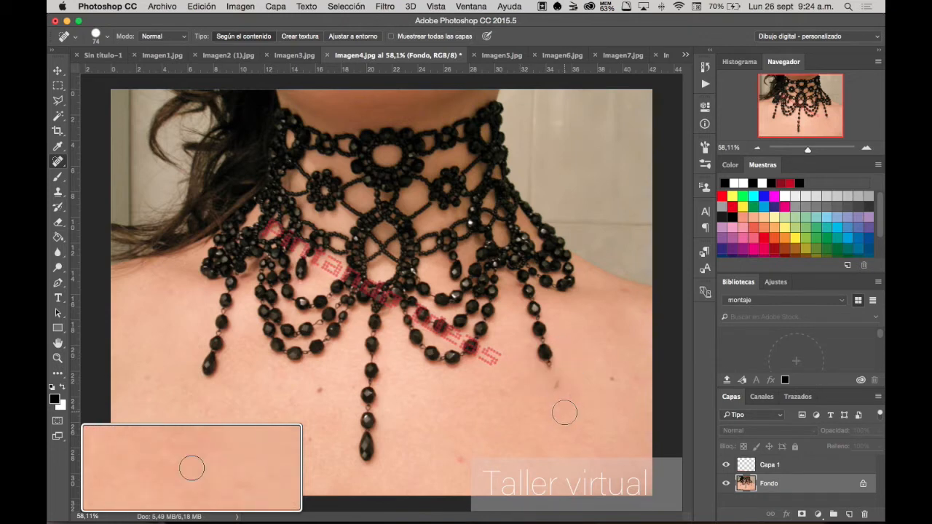
key("super+z")
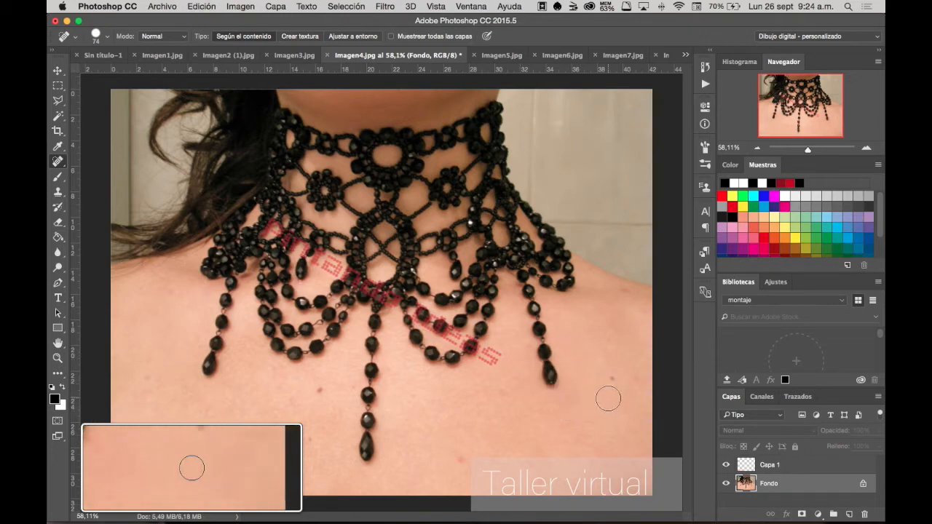
Step: Heal away the small skin spots on the chest and right shoulder, plus the last letter of the red watermark
mouse_move(608, 398)
left_mouse_down()
mouse_move(616, 368)
mouse_move(610, 374)
left_mouse_up()
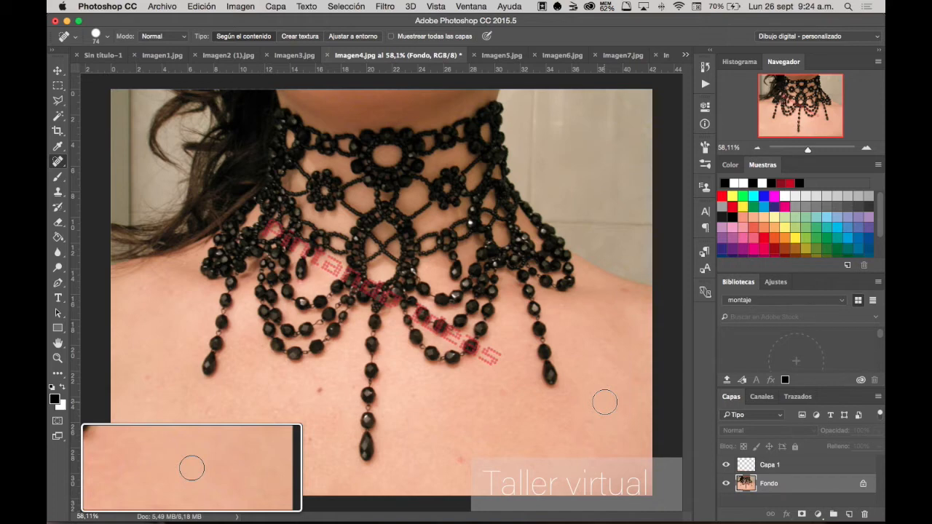
left_click_drag(318, 387, 317, 392)
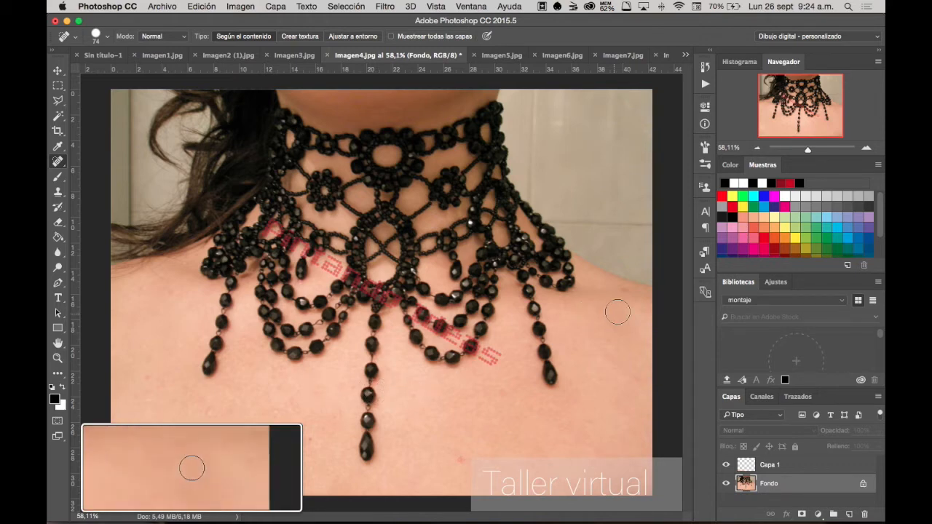
left_click_drag(615, 294, 631, 296)
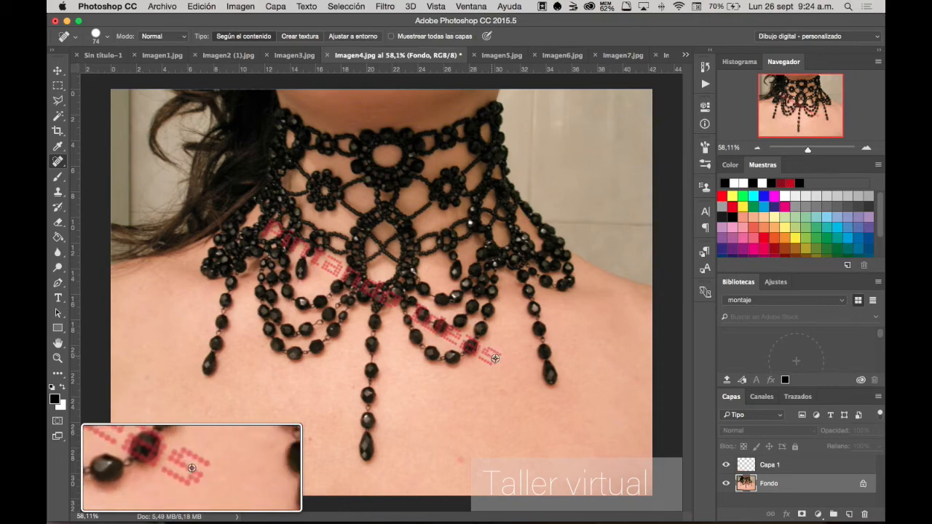
scroll(498, 357, "up", 6)
mouse_move(474, 354)
left_mouse_down()
mouse_move(473, 341)
mouse_move(529, 287)
mouse_move(493, 391)
mouse_move(454, 390)
mouse_move(508, 365)
left_mouse_up()
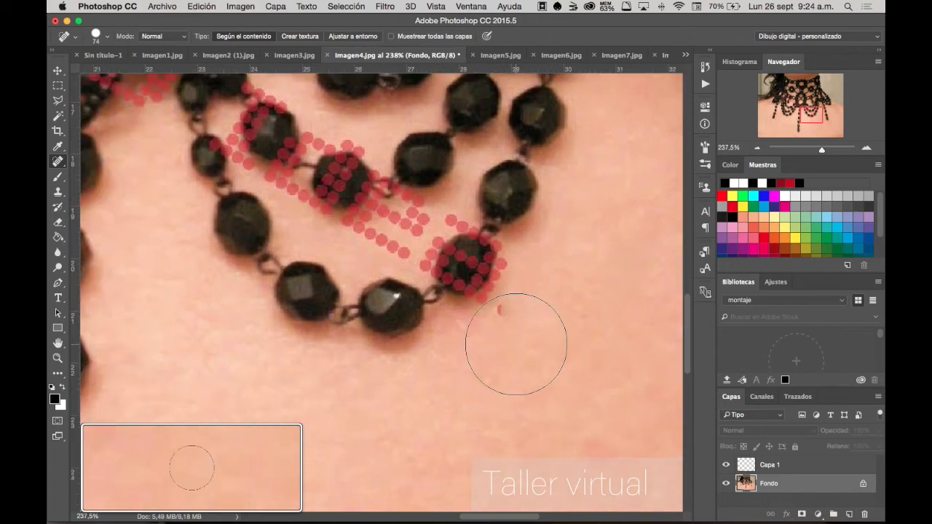
Step: Try healing the watermarked bead near the end of the red text in one spot, and undo it
left_click_drag(416, 357, 523, 420)
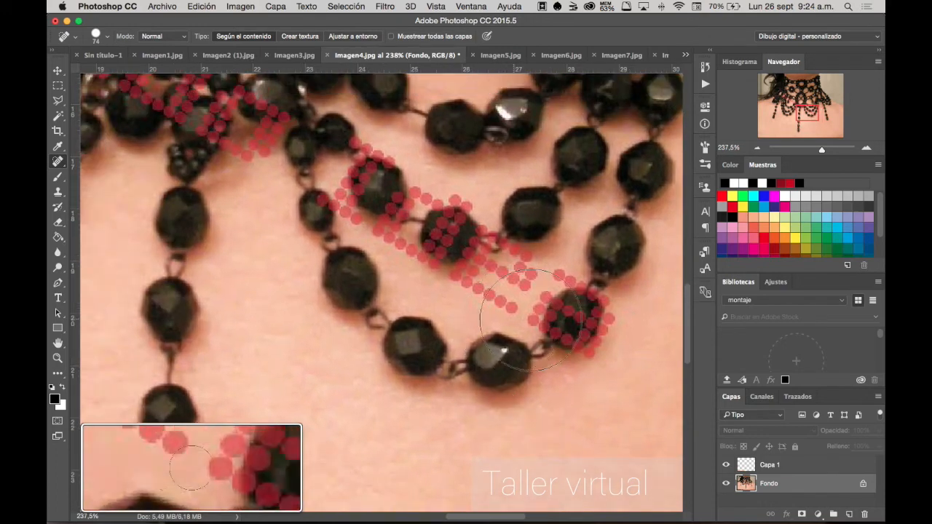
left_click(574, 321)
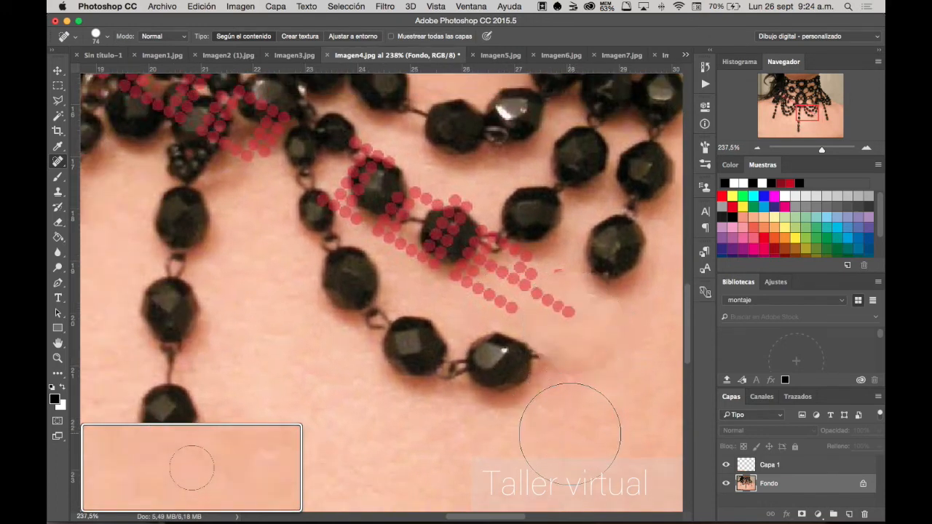
left_click_drag(593, 418, 466, 413)
key("super+z")
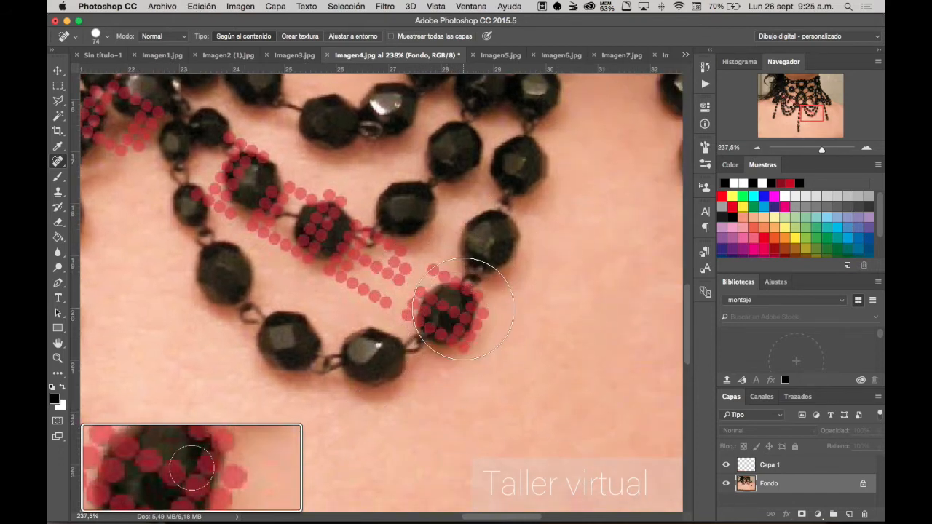
Step: Try to set a manual source point on the skin below the necklace with the Spot Healing Brush, and dismiss the warning
left_click_drag(546, 342, 482, 318)
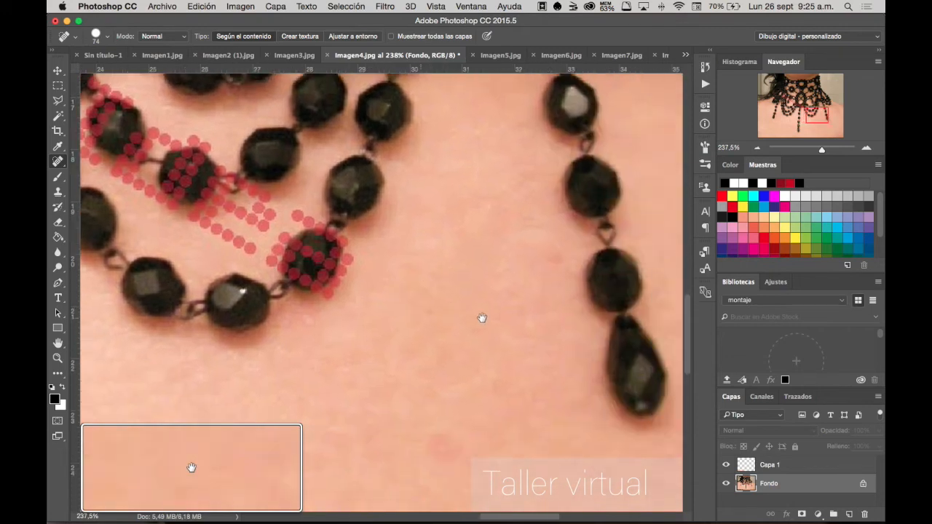
scroll(482, 318, "down", 5)
left_click_drag(435, 360, 383, 360)
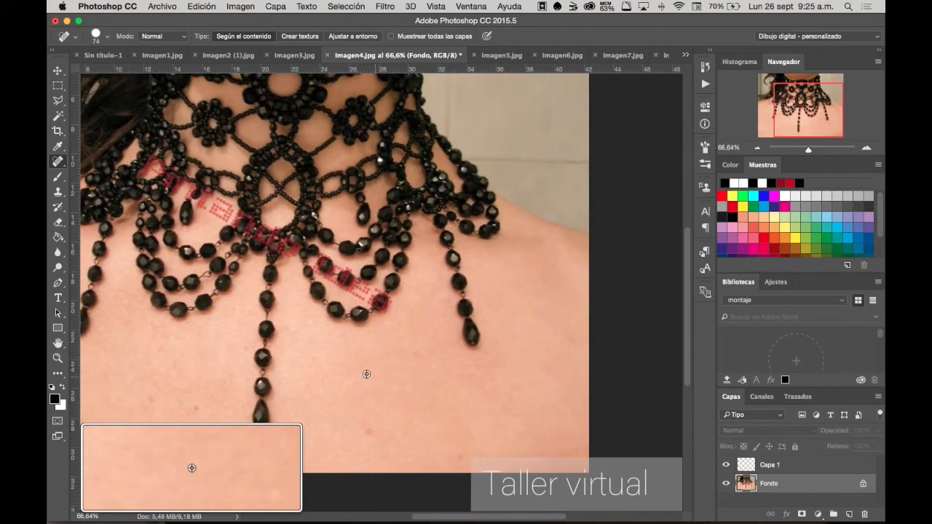
left_click(415, 410, "alt")
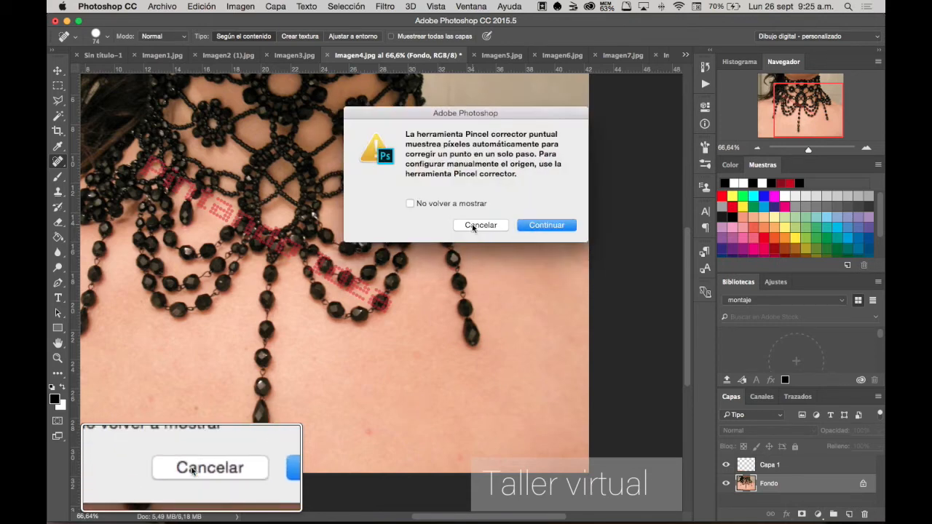
left_click(546, 225)
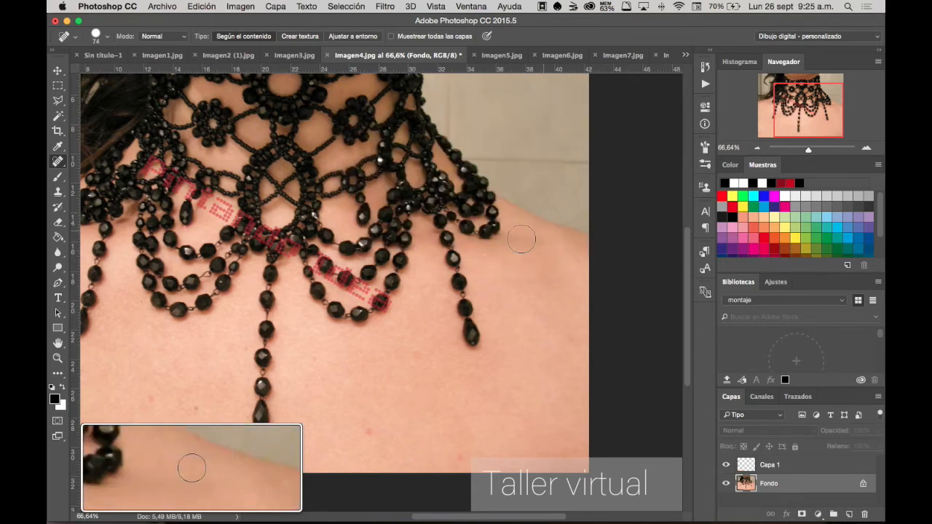
Step: Heal away the rightmost hanging strand from its drop upward up to its top bead, including the mole beneath it
left_click_drag(479, 329, 475, 342)
left_click(466, 342)
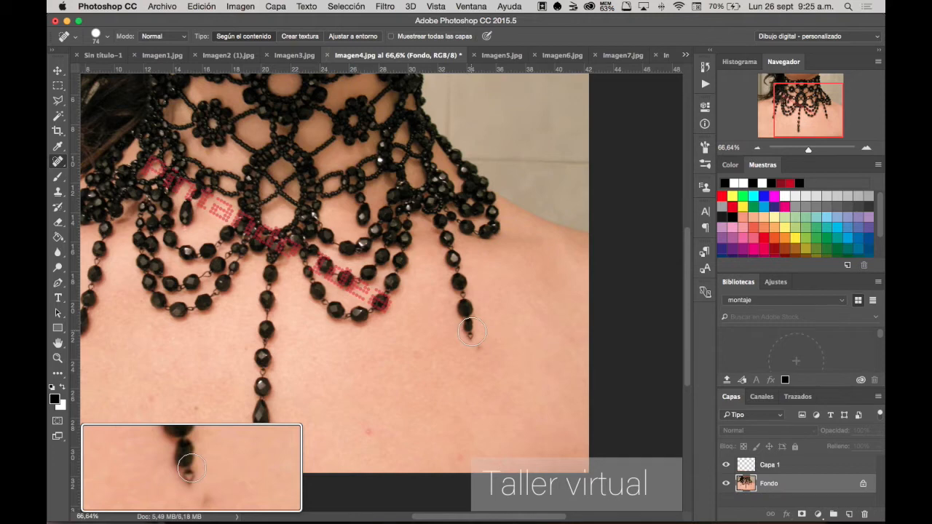
left_click(470, 331)
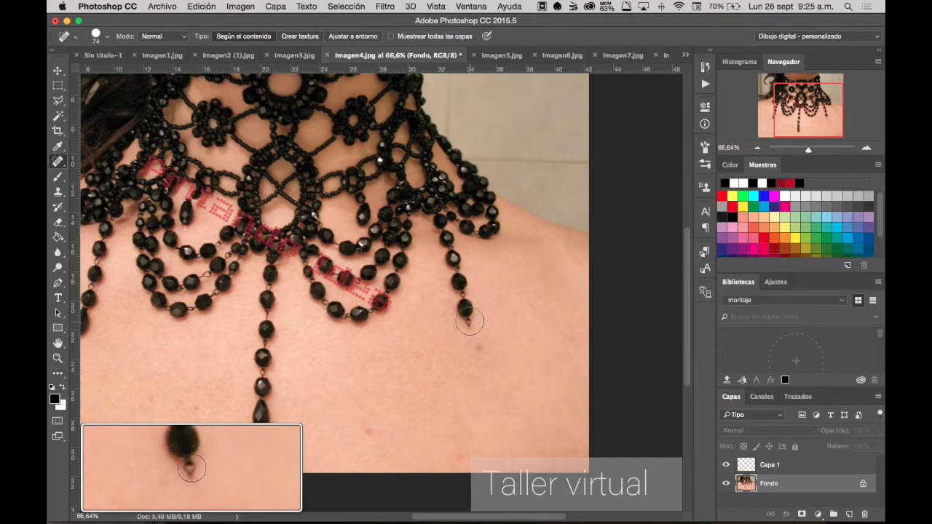
left_click(467, 316)
left_click(468, 307)
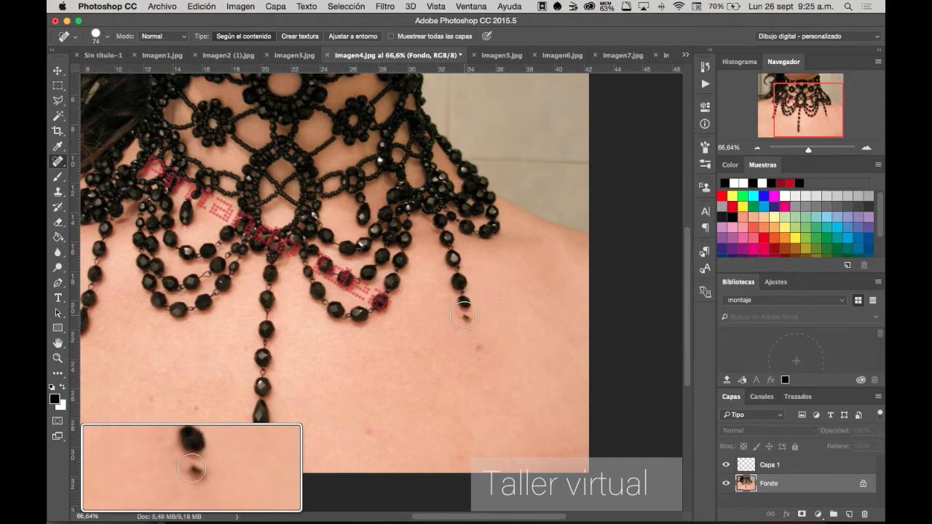
left_click(466, 319)
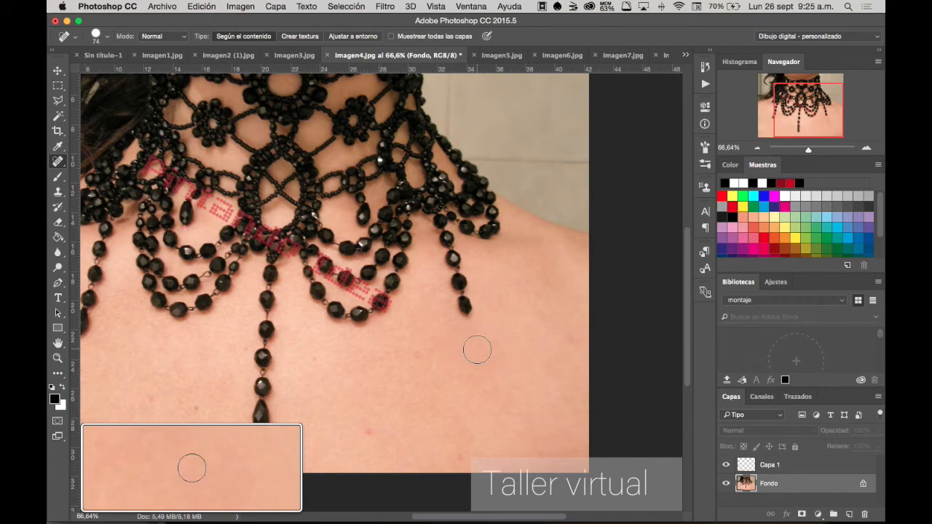
left_click(466, 285)
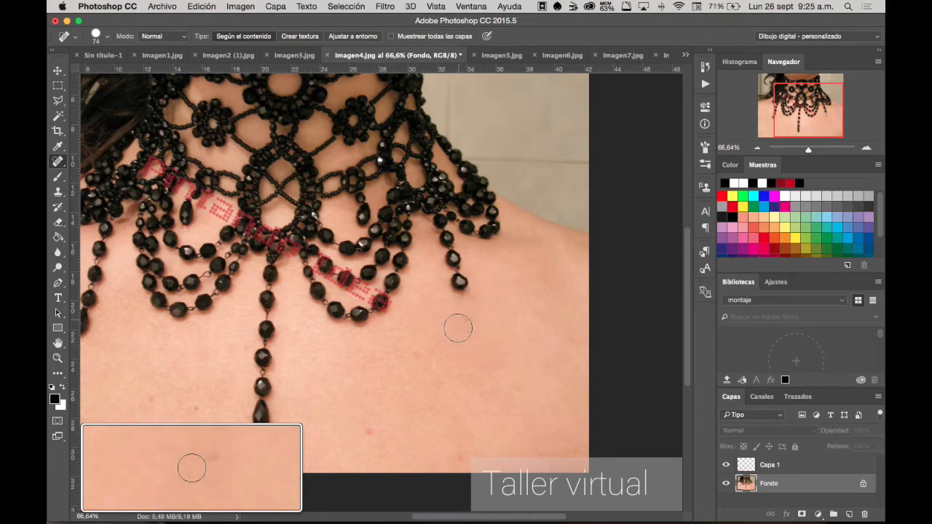
left_click(459, 289)
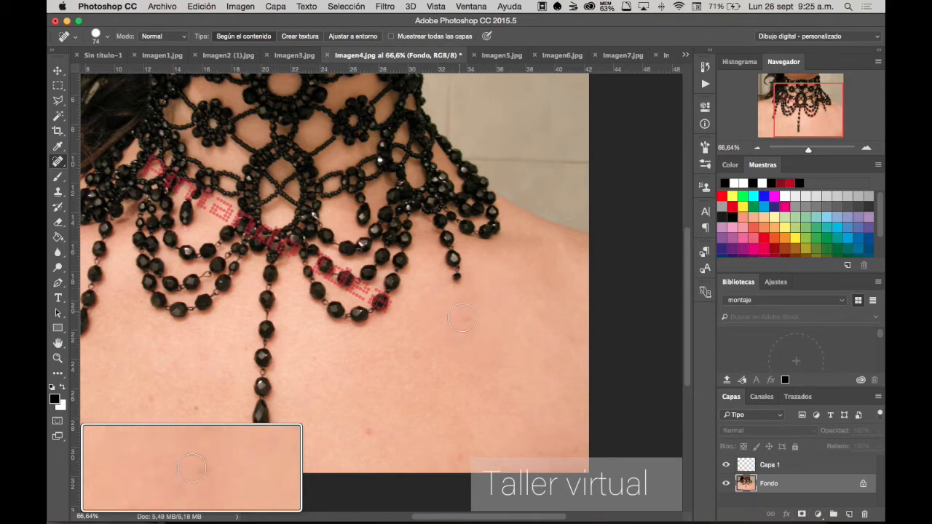
left_click(455, 261)
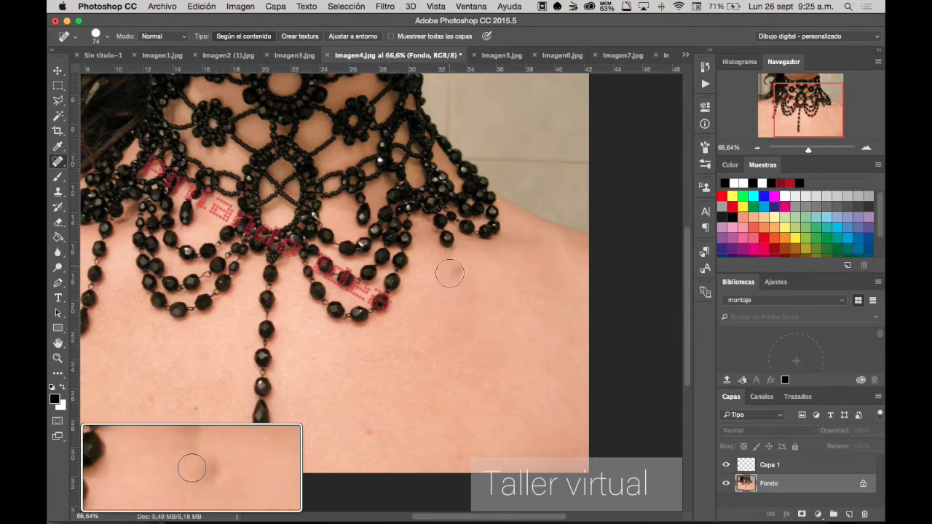
left_click(451, 276)
key("space")
left_click_drag(430, 355, 474, 343)
key("space")
left_click_drag(412, 345, 359, 334)
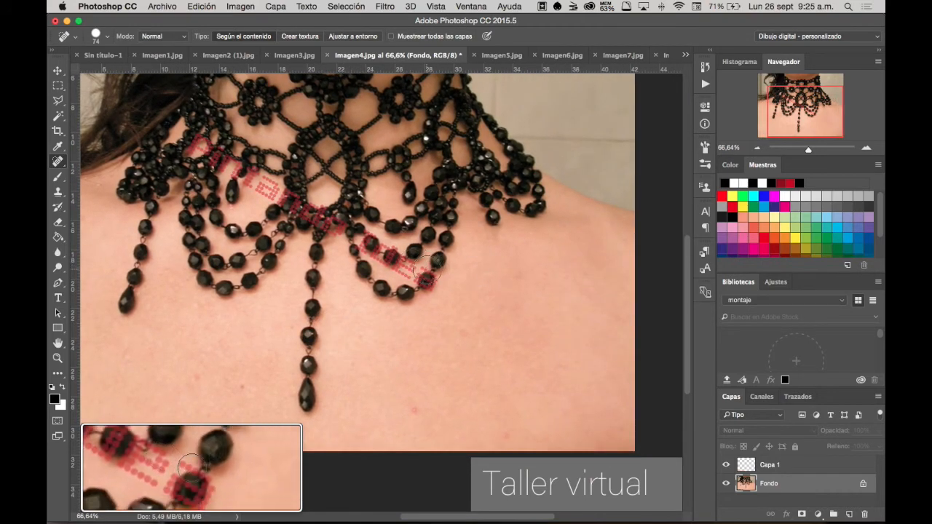
key("space")
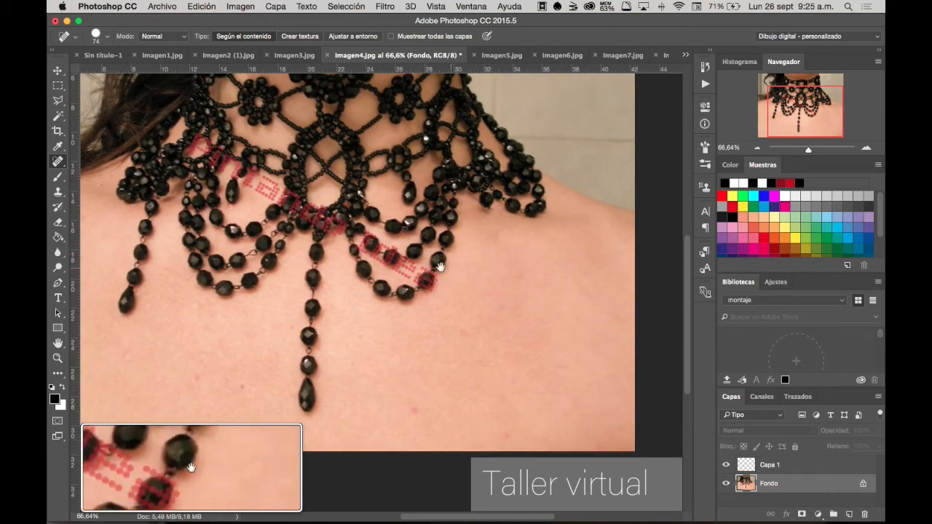
left_click_drag(439, 266, 500, 289)
Step: Switch to Imagen3.jpg and undo the earlier removal of the cheek mole
left_click(295, 56)
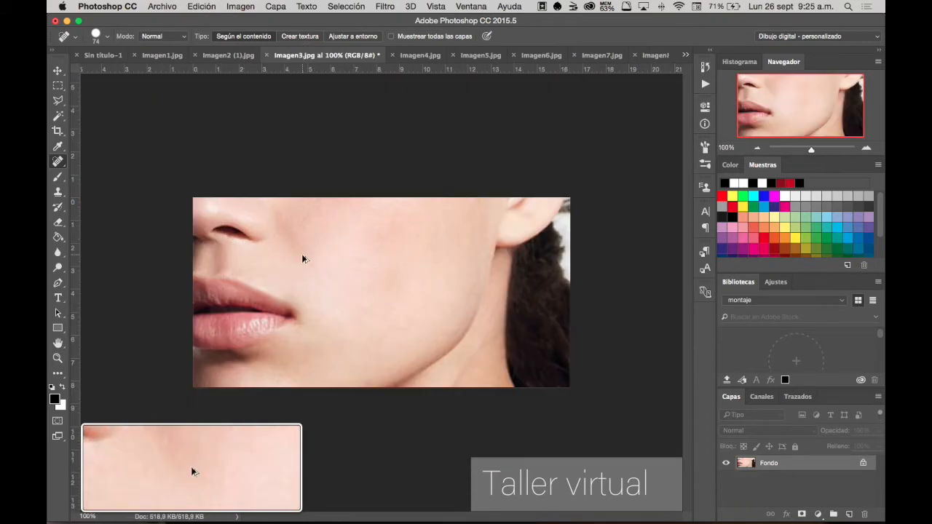
key("super+z")
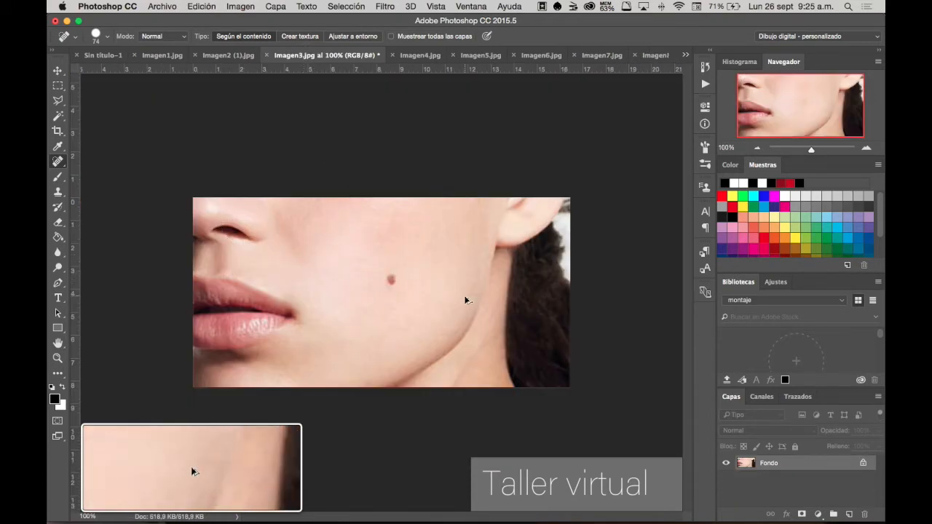
Step: Try healing the cheek mole with one Spot Healing Brush dab, undo it, and try another dab slightly off its centre
left_click(386, 277)
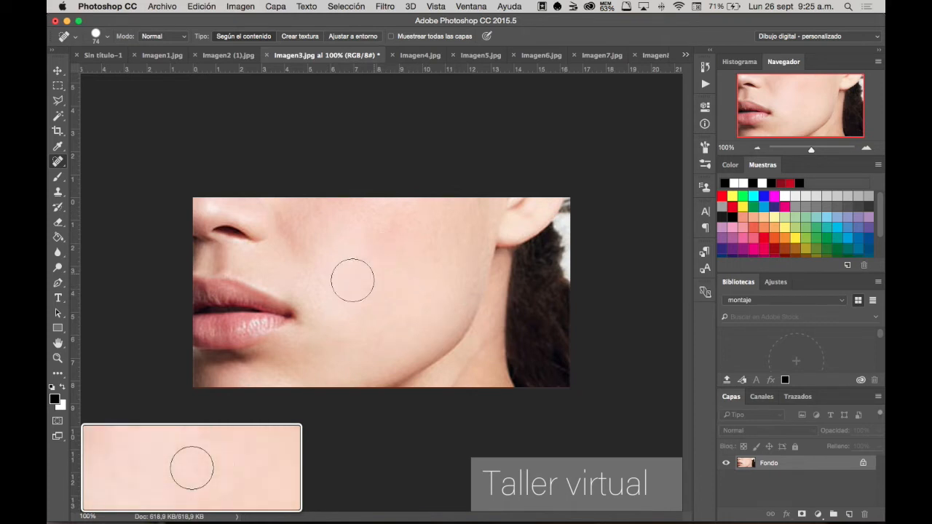
key("super+z")
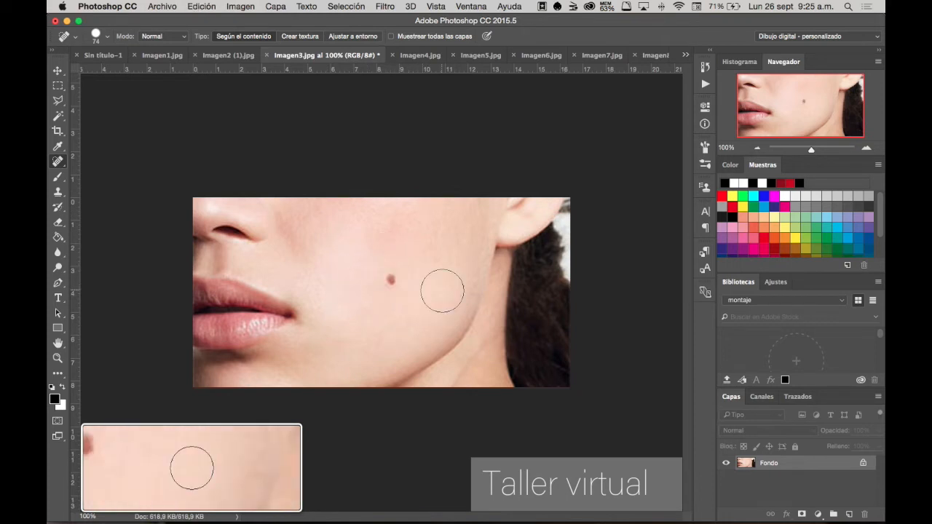
left_click(397, 281)
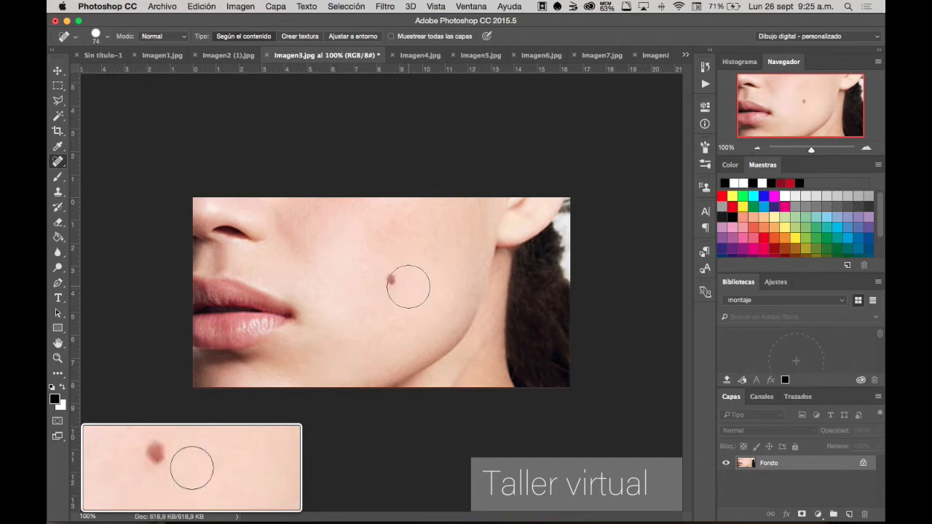
Step: Switch to the Healing Brush tool (Pincel corrector) for working on the cheek in Imagen3.jpg
left_click_drag(58, 161, 78, 164)
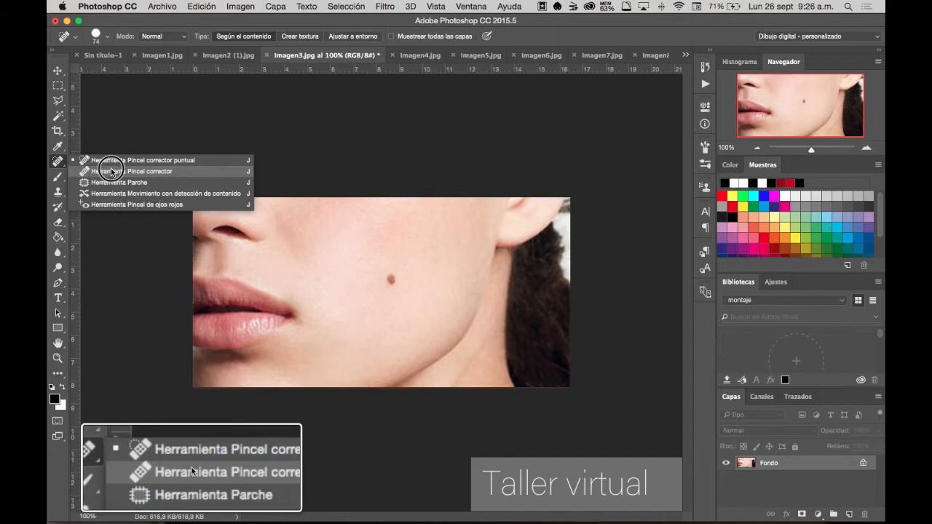
left_click(99, 170)
left_click_drag(295, 251, 322, 255)
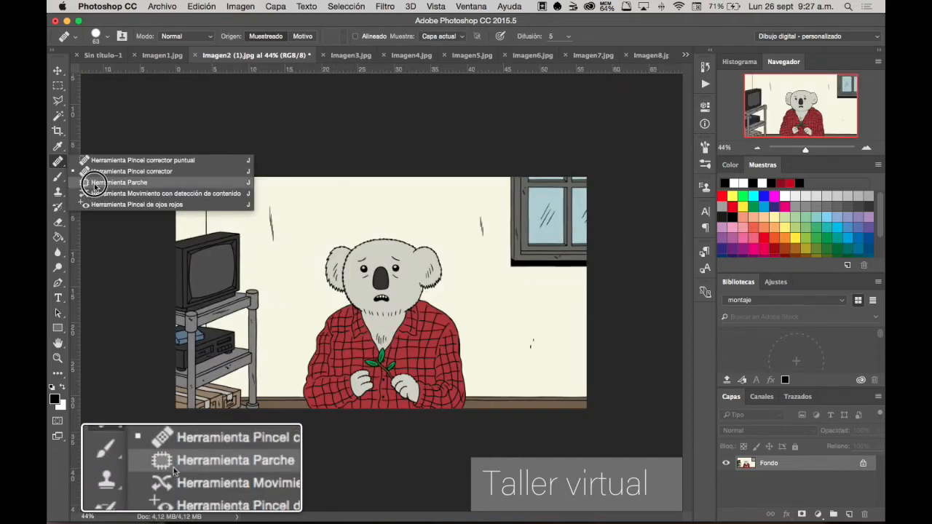
Step: With the Patch tool (Parche), outline the koala's eye to the right of the nose, brow included, and replace it with plain face fur
left_click(98, 181)
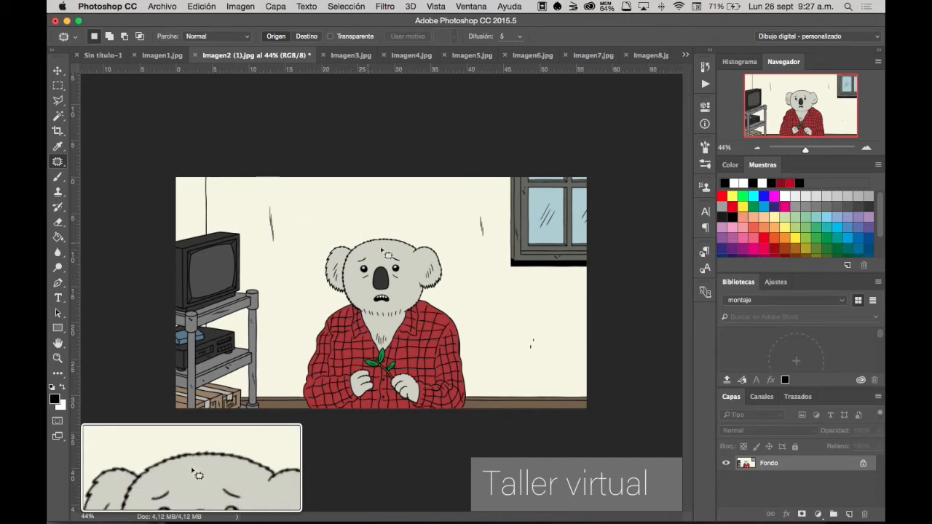
scroll(385, 259, "up", 5)
left_click(58, 161)
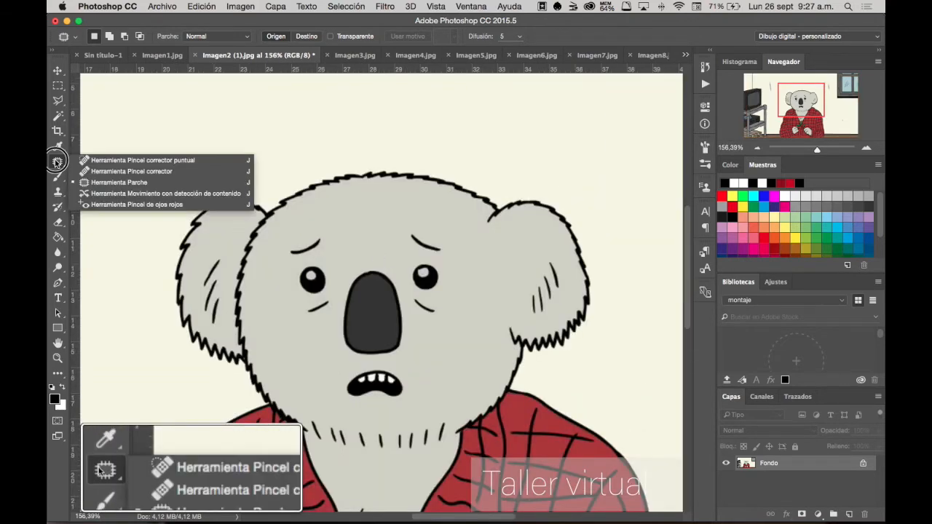
left_click(119, 182)
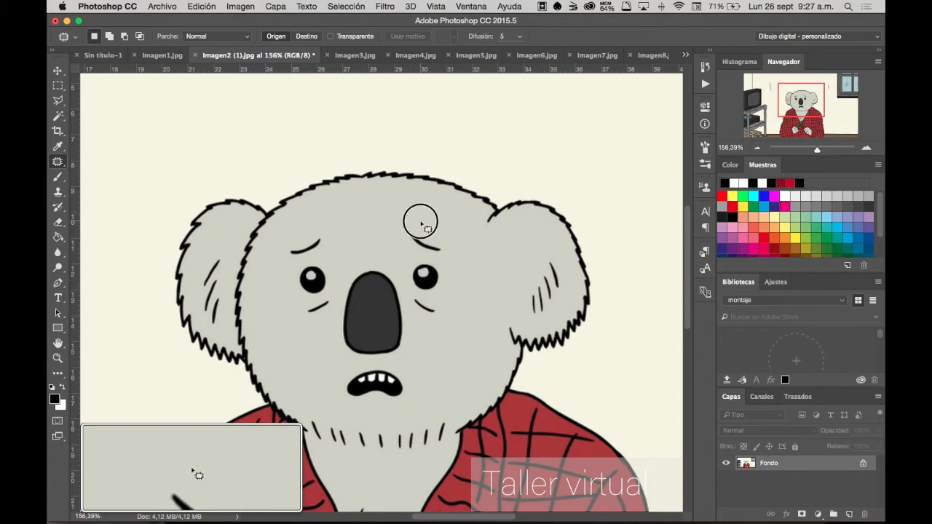
mouse_move(421, 222)
left_mouse_down()
mouse_move(409, 220)
mouse_move(402, 234)
mouse_move(407, 297)
mouse_move(416, 312)
mouse_move(444, 321)
mouse_move(456, 266)
mouse_move(444, 235)
mouse_move(423, 220)
left_mouse_up()
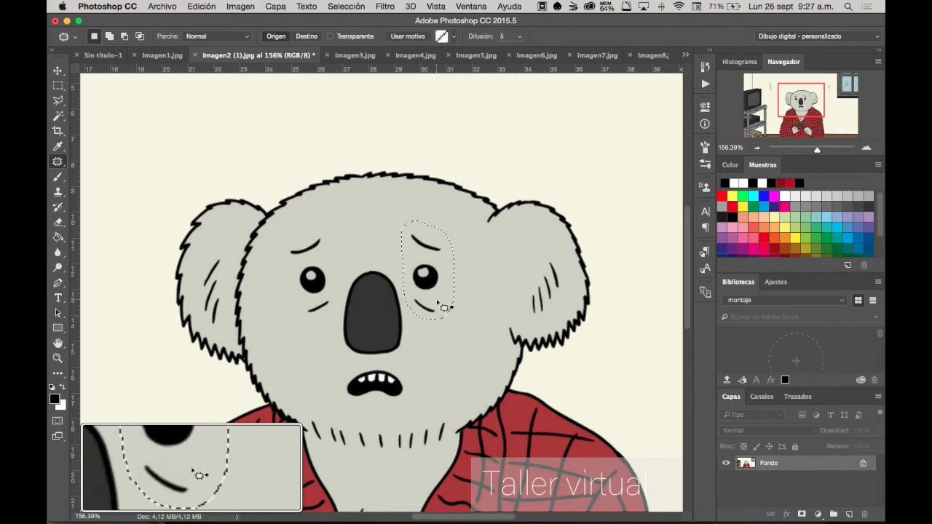
left_click_drag(439, 303, 505, 311)
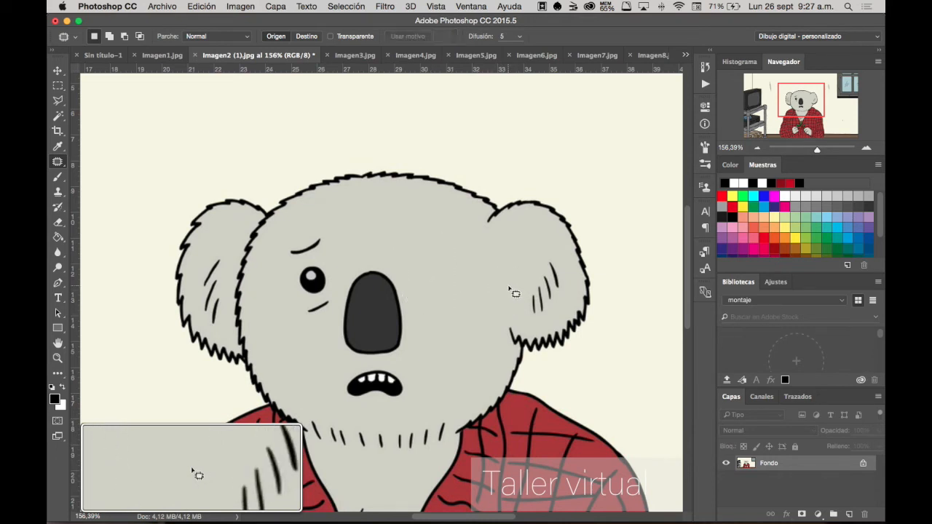
Step: Patch out the koala's remaining eye, with its brow and under-eye line, using the plain fur below it
left_click_drag(439, 364, 436, 271)
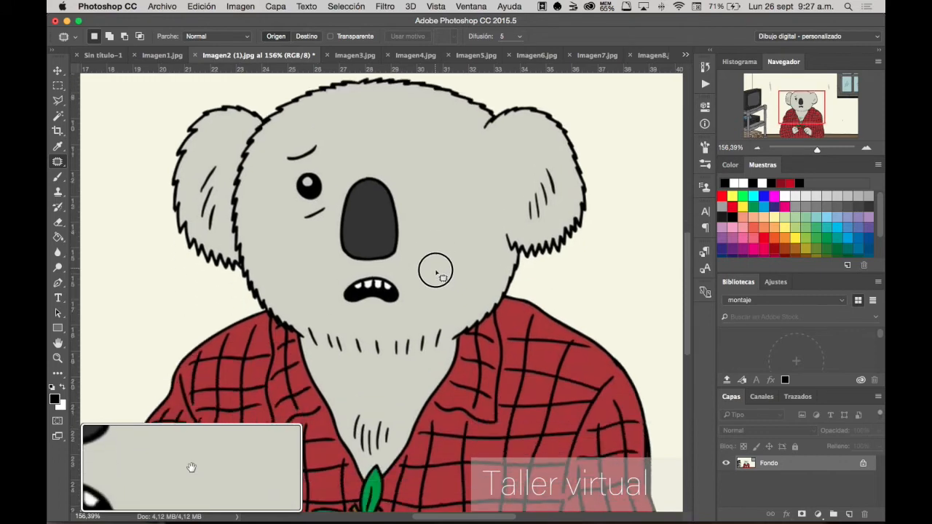
left_click_drag(332, 261, 452, 311)
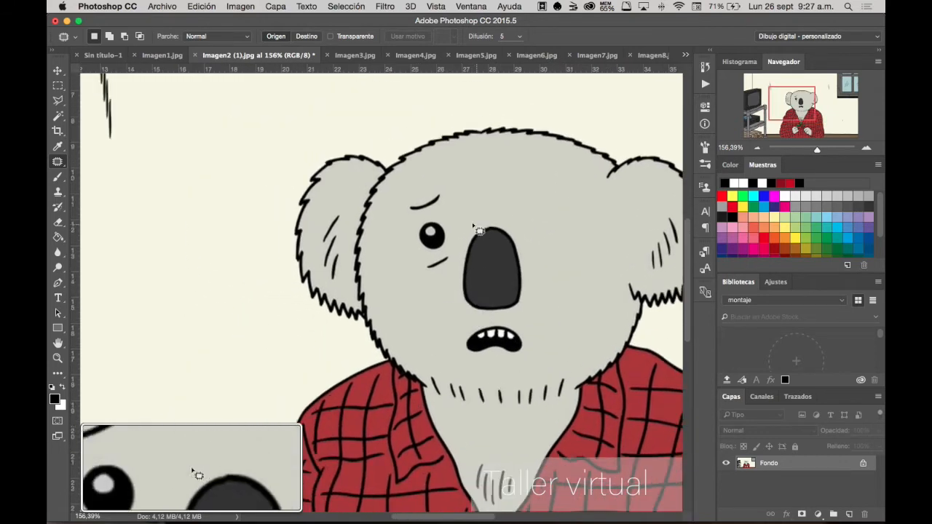
mouse_move(461, 182)
left_mouse_down()
mouse_move(450, 267)
mouse_move(427, 281)
mouse_move(411, 264)
mouse_move(405, 207)
mouse_move(419, 190)
mouse_move(450, 181)
mouse_move(421, 292)
mouse_move(434, 325)
left_mouse_up()
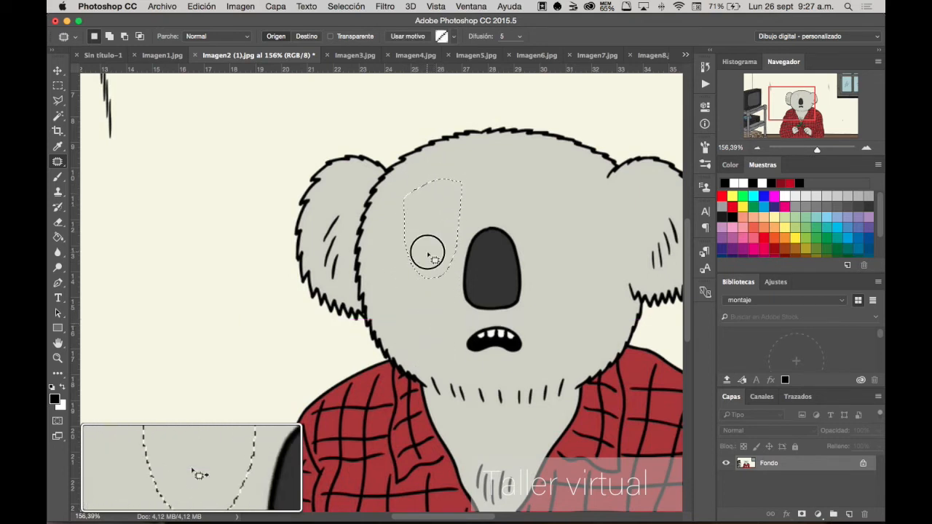
left_click(435, 314)
scroll(474, 270, "down", 4)
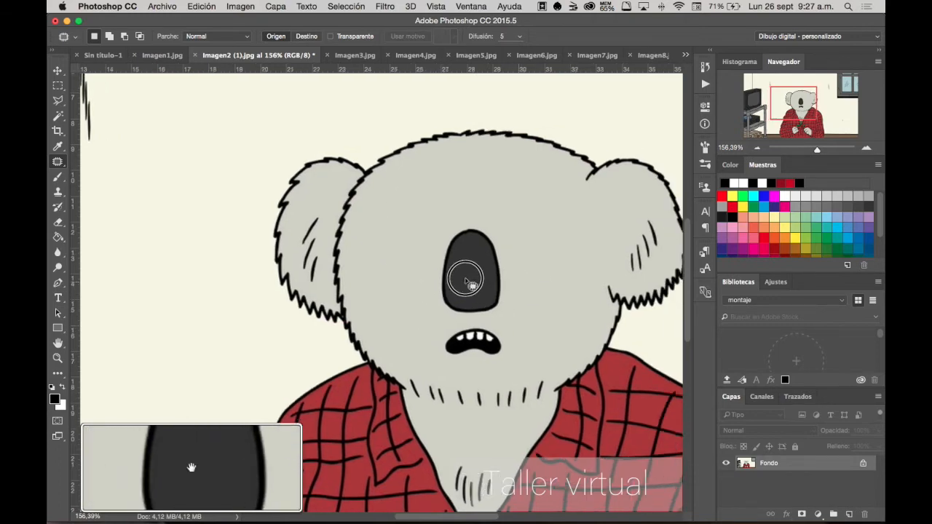
scroll(480, 289, "down", 3)
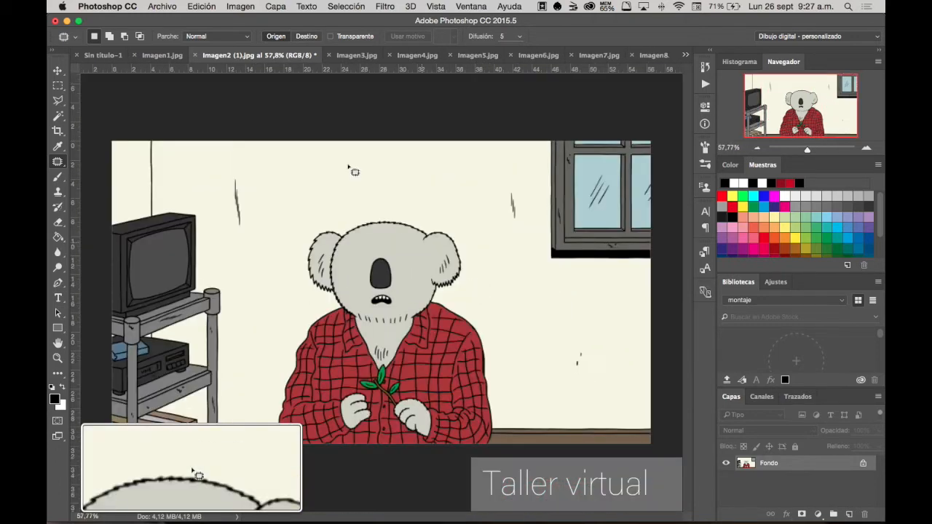
Step: In Imagen3.jpg, outline the cheek mole with the Patch tool, cover it with clean nearby skin, and deselect
left_click(354, 55)
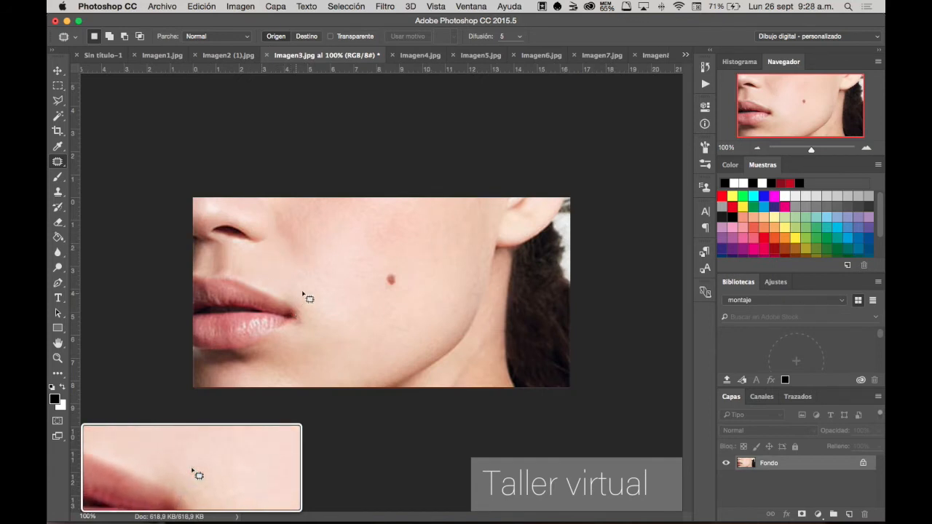
mouse_move(375, 297)
left_mouse_down()
mouse_move(384, 250)
mouse_move(370, 264)
mouse_move(379, 280)
mouse_move(336, 248)
left_mouse_up()
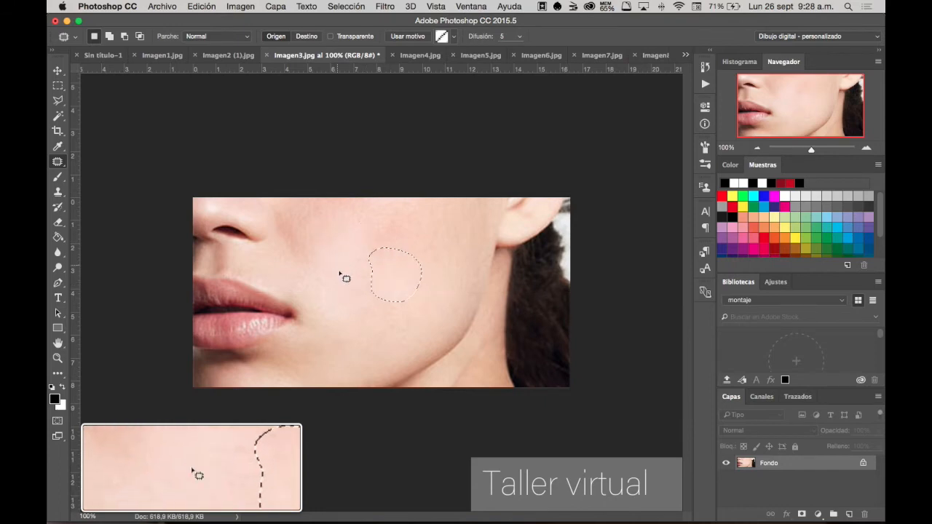
left_click(345, 252)
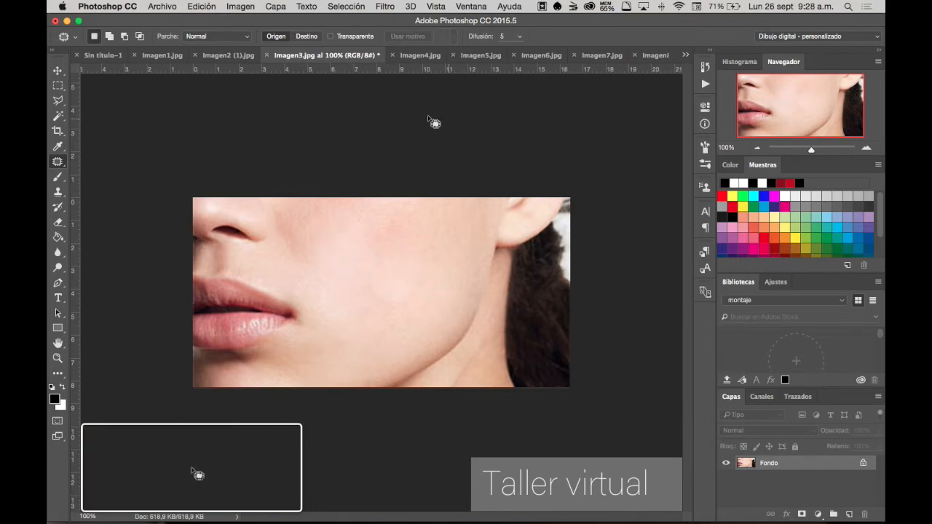
Step: In Imagen4.jpg, patch out the bottom bead and drop of the leftmost hanging strand with clean skin
left_click(419, 55)
left_click_drag(343, 296, 524, 281)
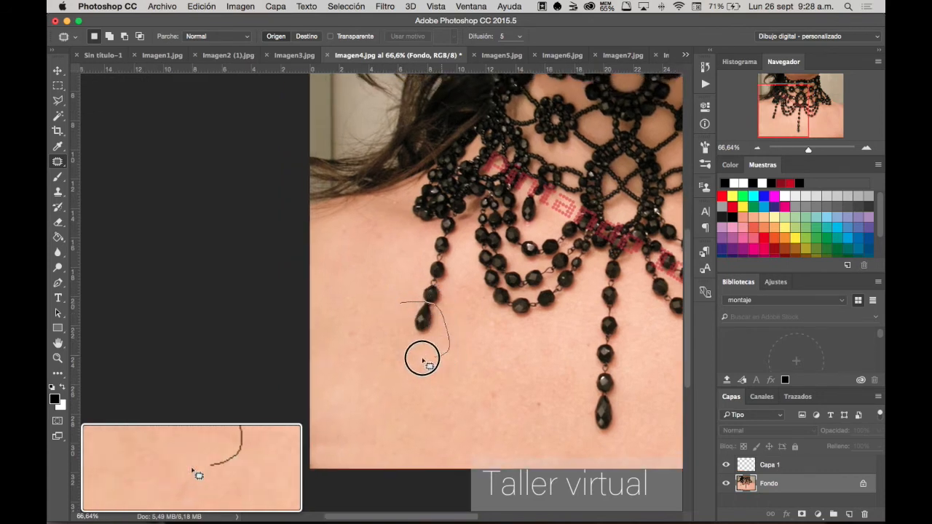
left_click_drag(423, 334, 392, 383)
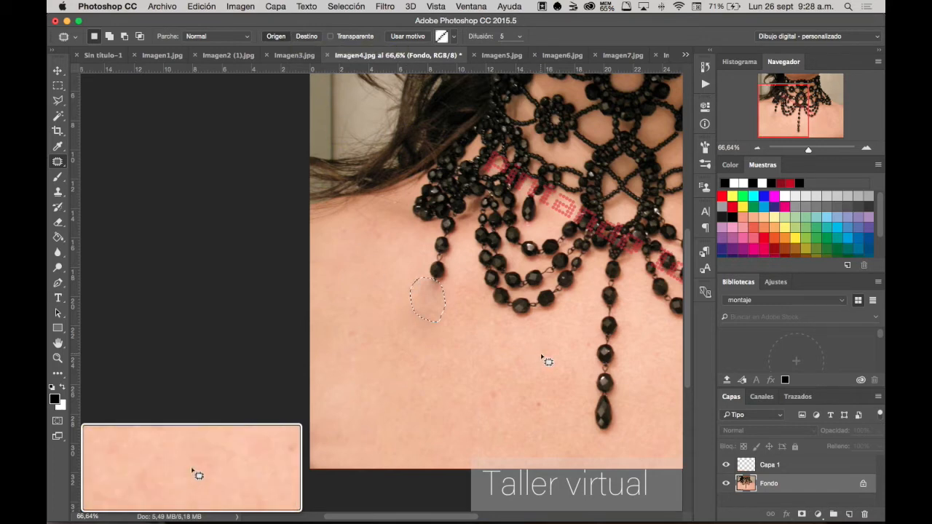
Step: Outline the central strand's lowest bead and drop, set the patch to Destino, copy them onto the bare skin beside it, and deselect
mouse_move(579, 377)
left_mouse_down()
mouse_move(631, 371)
mouse_move(652, 425)
mouse_move(632, 451)
mouse_move(572, 391)
left_mouse_up()
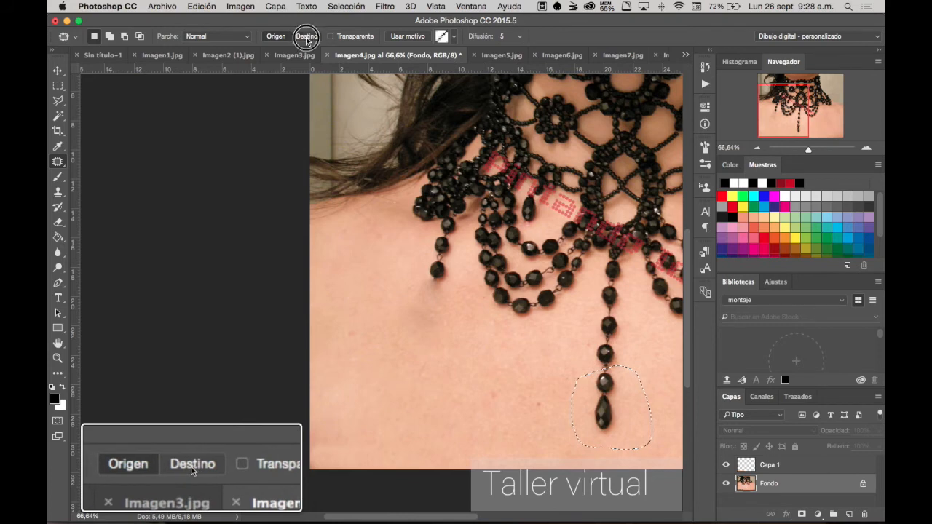
left_click_drag(612, 404, 486, 387)
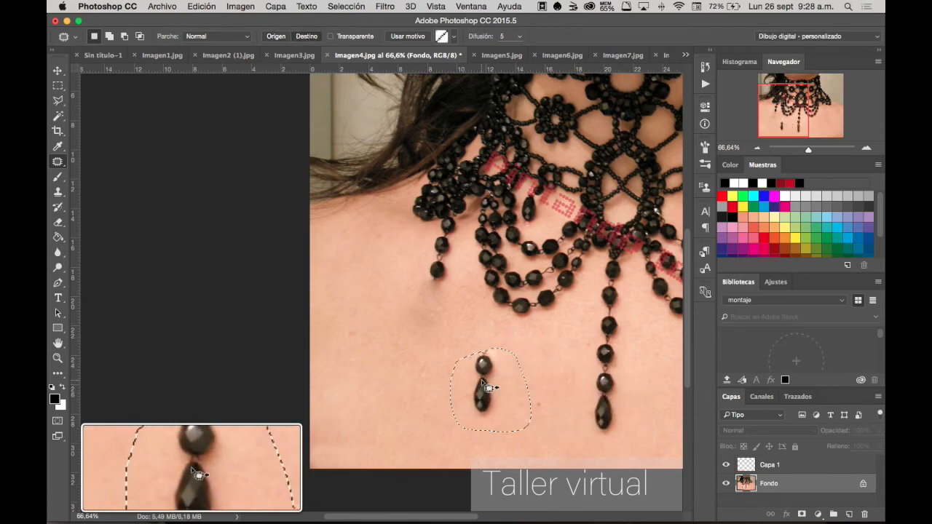
left_click(538, 352)
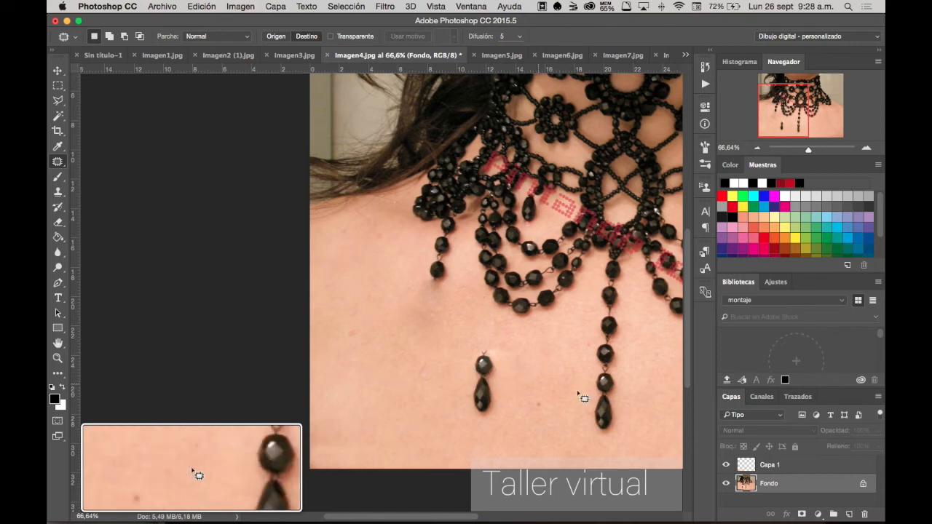
Step: Set the patch back to Origen, patch the copied bead and drop with clean skin, and deselect
left_click_drag(601, 386, 488, 366)
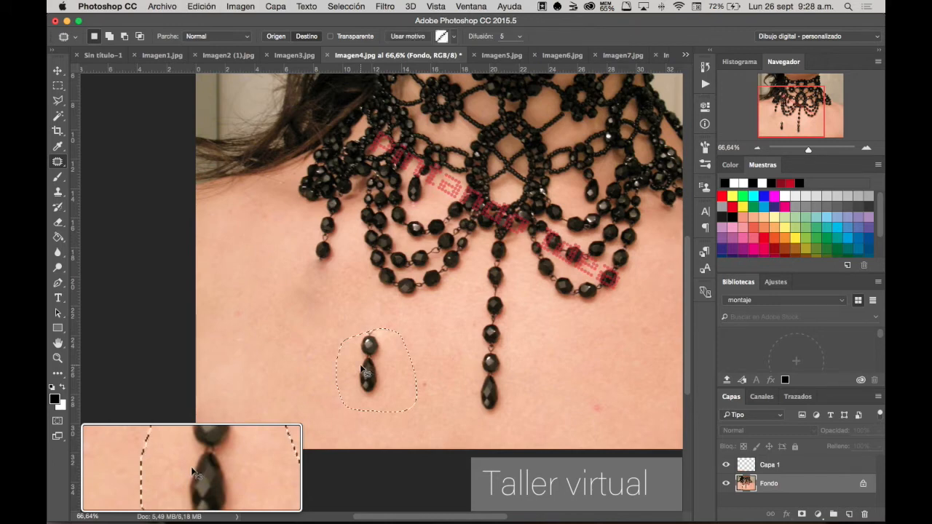
left_click(273, 36)
mouse_move(389, 321)
left_mouse_down()
mouse_move(352, 330)
mouse_move(343, 401)
mouse_move(424, 373)
mouse_move(395, 322)
left_mouse_up()
left_click_drag(364, 362, 264, 300)
key("ctrl+d")
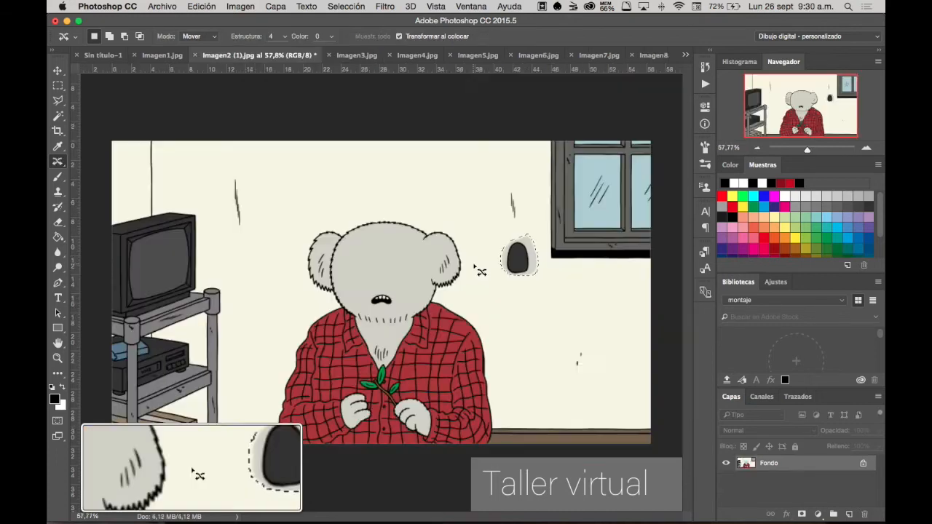
Step: Switch to the rectangular marquee, bring up Imagen8.jpg, and examine the boat and its mooring rope up close
key("m")
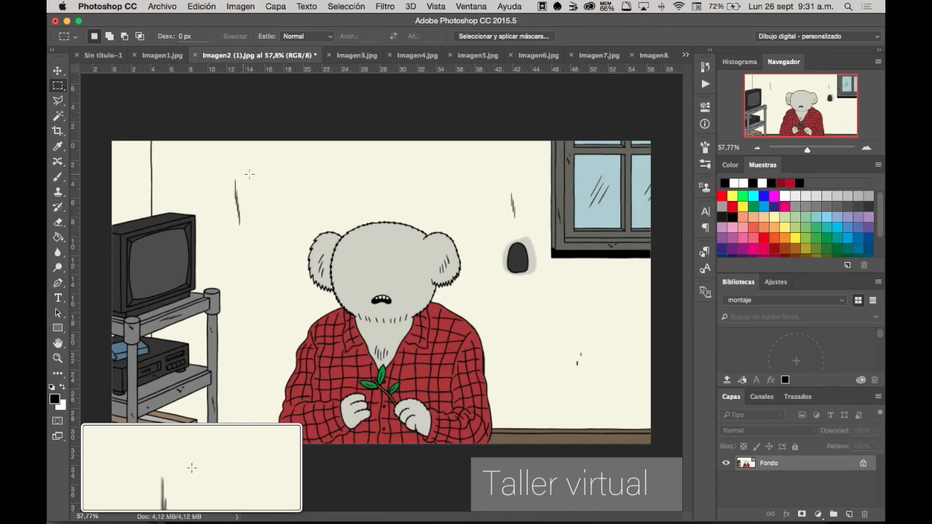
left_click(652, 56)
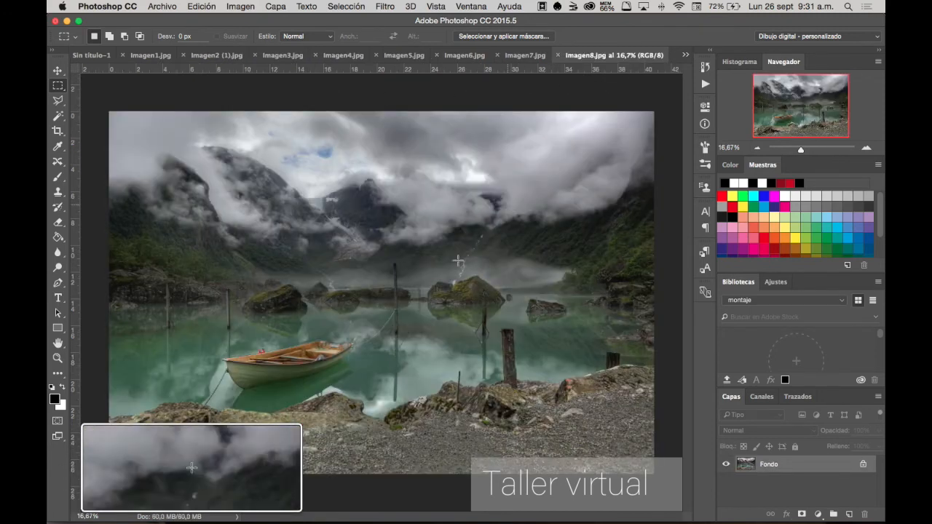
key("super+space")
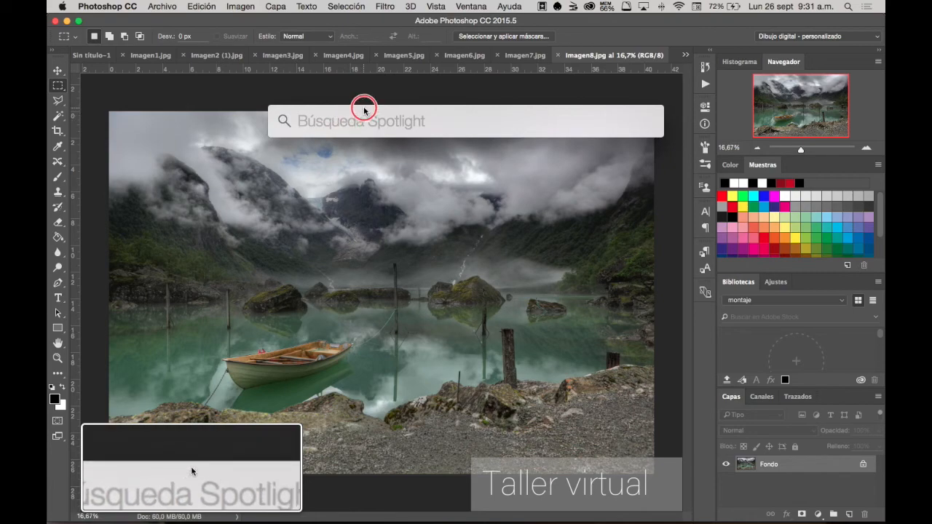
left_click_drag(331, 350, 363, 296)
left_click_drag(291, 297, 241, 314)
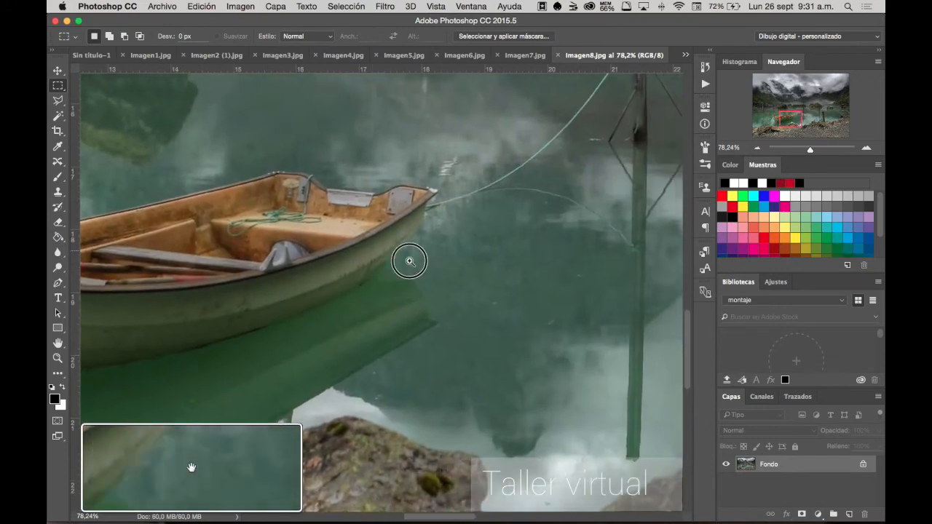
left_click_drag(408, 260, 355, 286)
Step: Switch to Finder and open Ejercicio S3.psd from the S3 folder in Photoshop
key("super+Tab")
key("super+Tab")
key("super+Tab")
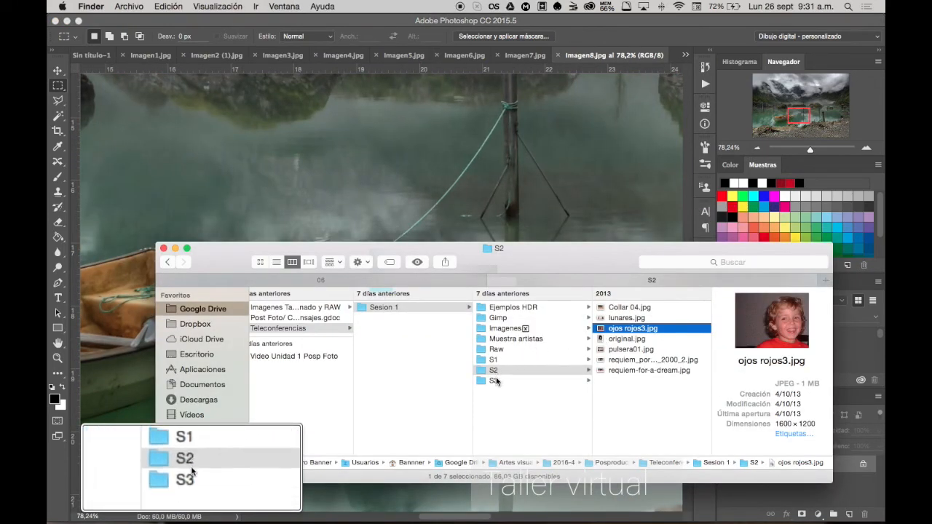
left_click(495, 381)
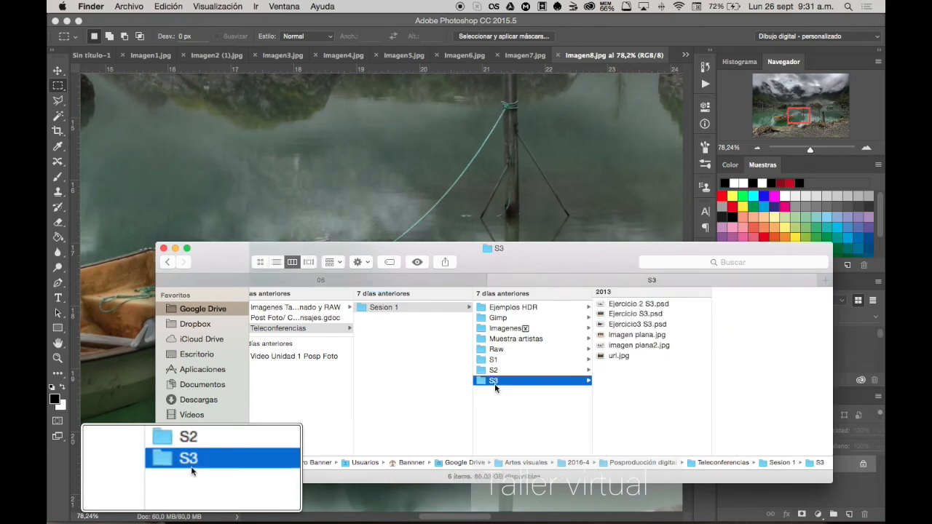
left_click(633, 325)
left_click(636, 313)
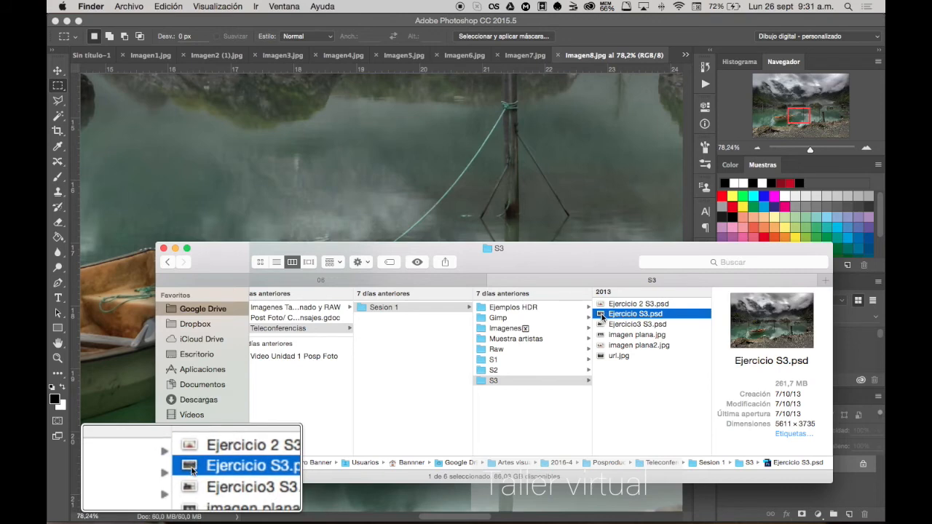
double_click(601, 315)
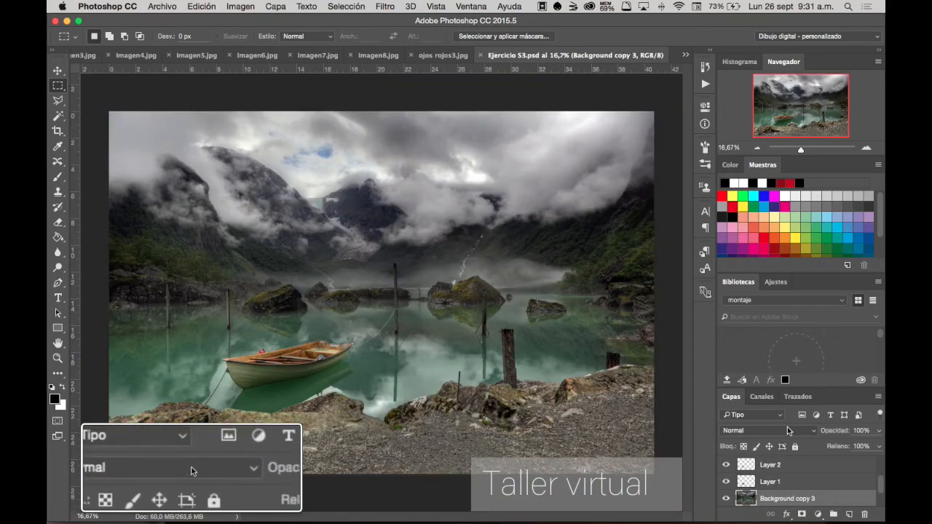
Step: Enlarge the layer list and toggle the Background copy layer's visibility to compare the lake with and without the boat
left_click_drag(795, 388, 794, 375)
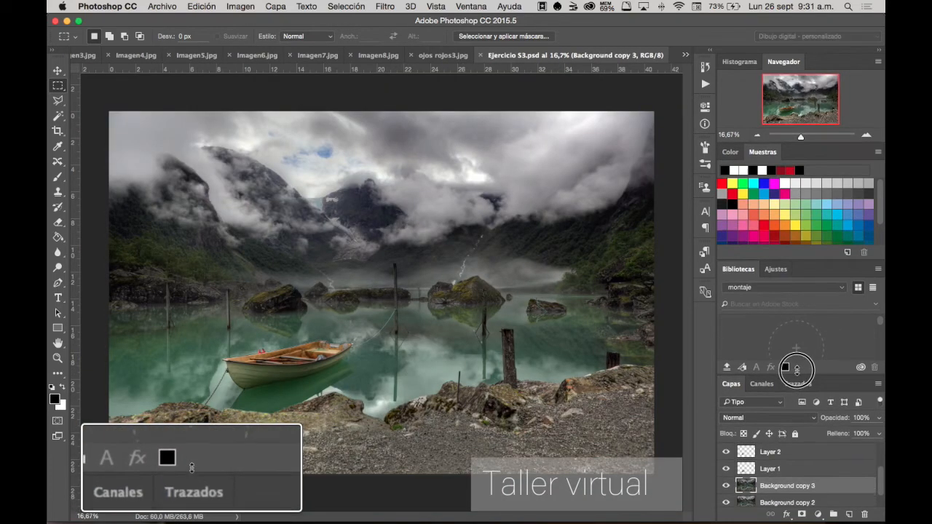
scroll(798, 451, "down", 1)
scroll(795, 468, "up", 4)
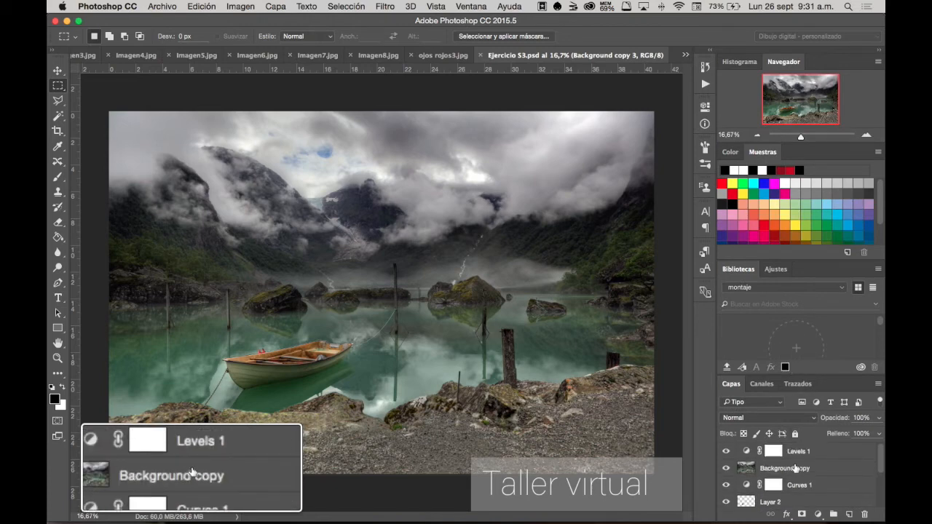
left_click(726, 470)
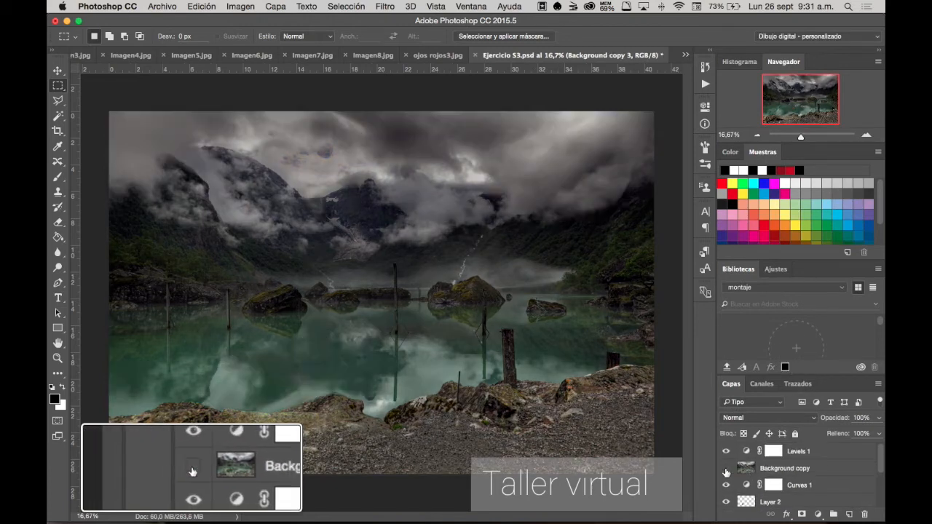
left_click(726, 470)
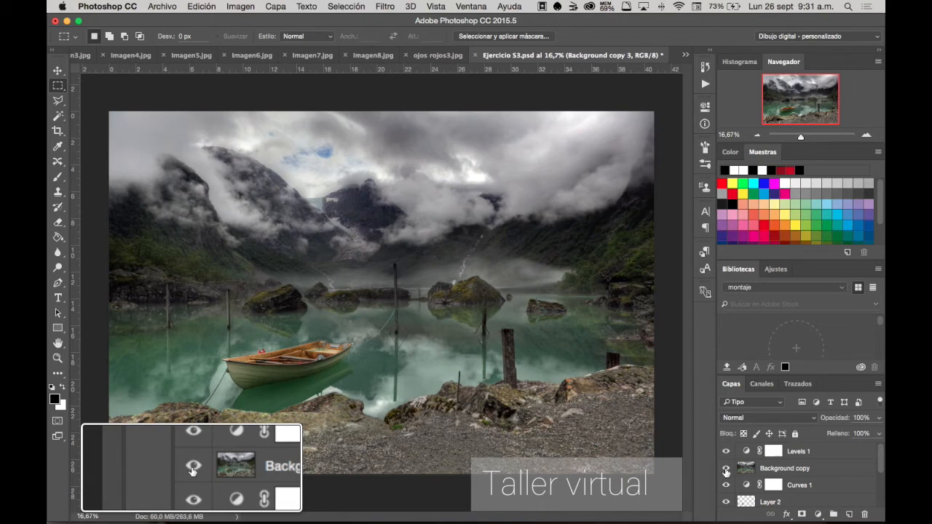
left_click(726, 472)
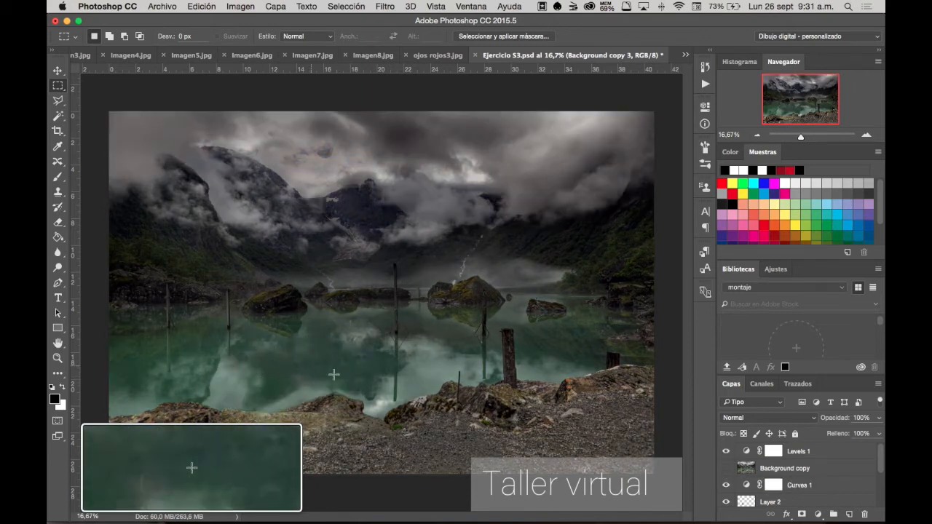
left_click(724, 467)
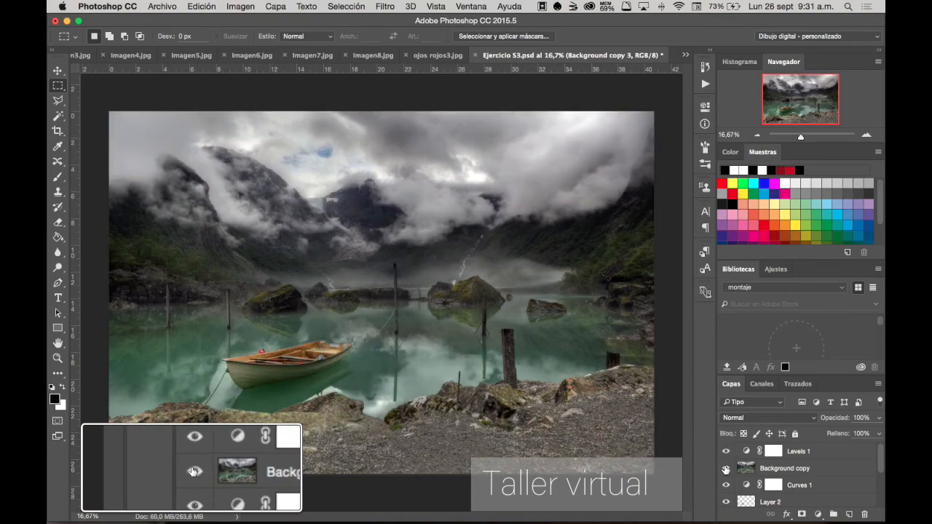
Step: Hide the Background copy layer and examine the retouched water around the mooring post up close
left_click(725, 466)
scroll(390, 341, "up", 2)
scroll(389, 341, "up", 6)
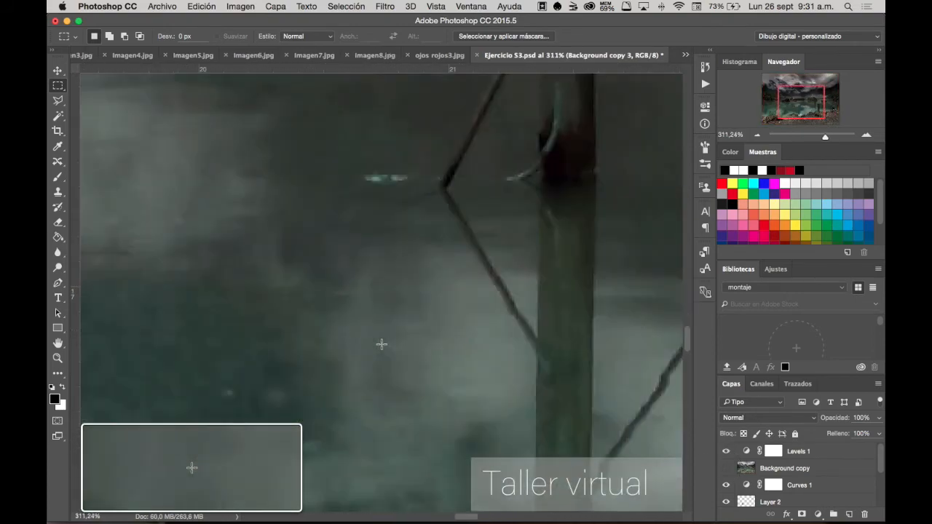
scroll(391, 289, "down", 5)
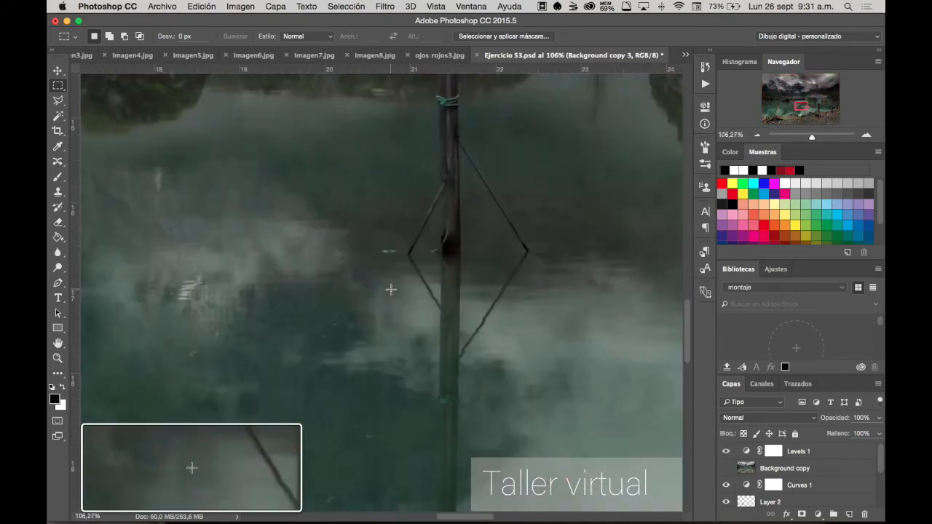
scroll(386, 302, "up", 2)
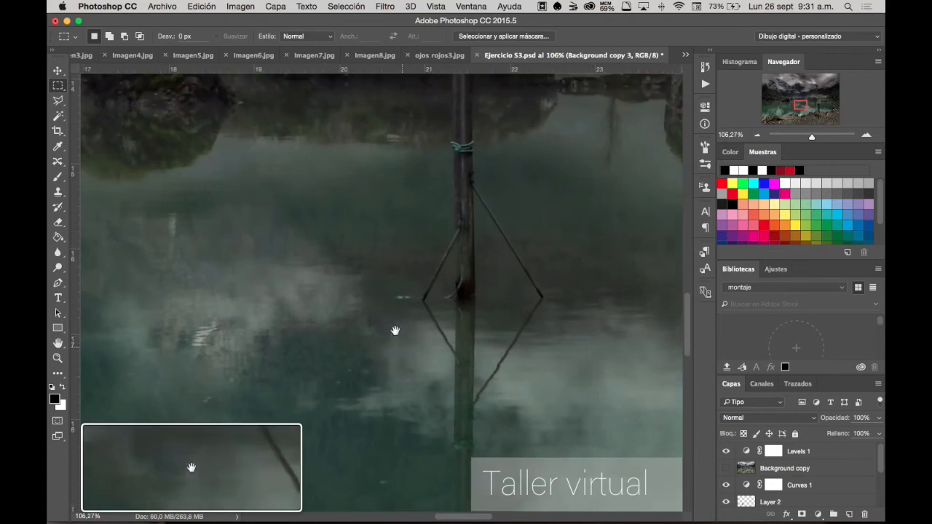
Step: Toggle the Background copy layer's visibility repeatedly to compare the mooring post area in the original and retouched versions
left_click(724, 469)
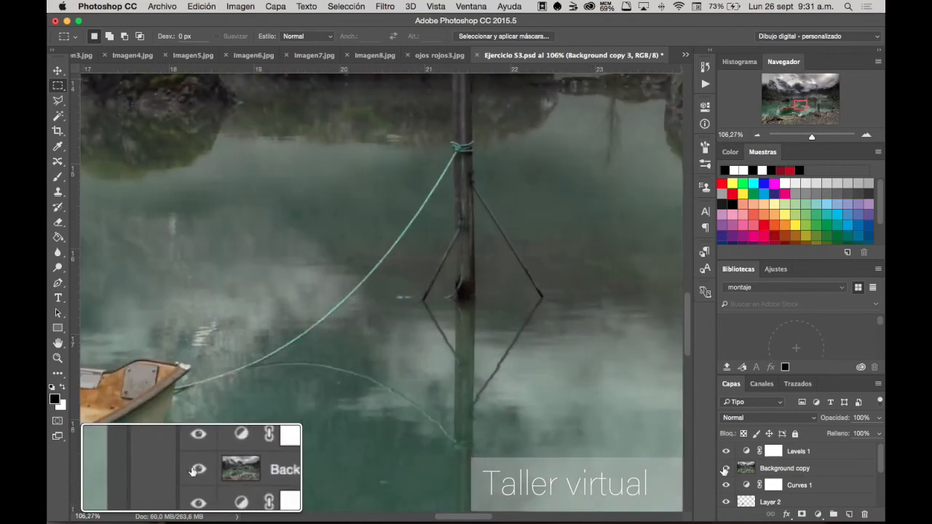
left_click(724, 469)
left_click(724, 468)
left_click(724, 469)
left_click(724, 468)
left_click(725, 468)
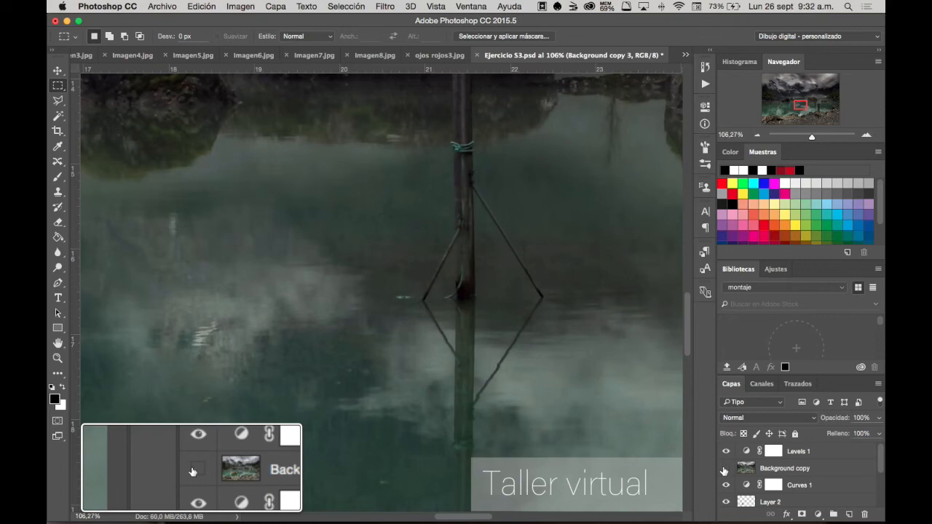
left_click(725, 470)
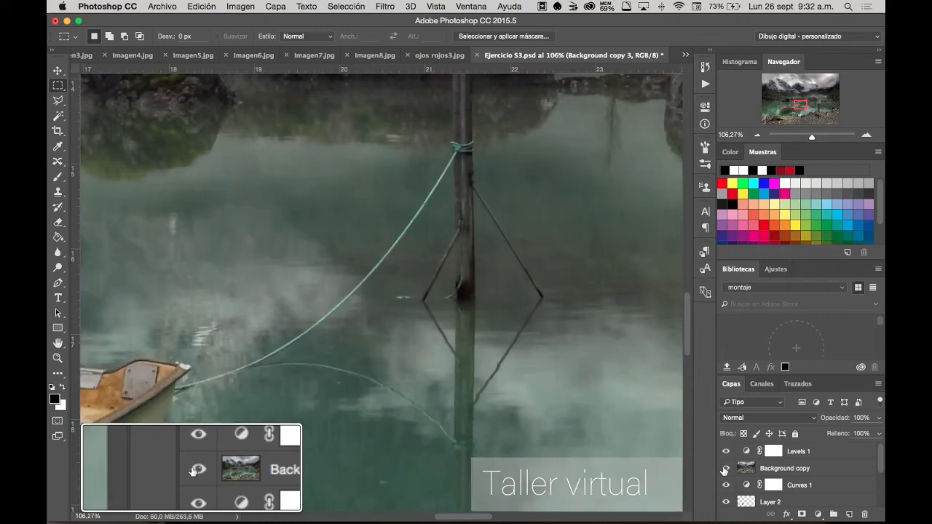
left_click(725, 470)
left_click(724, 470)
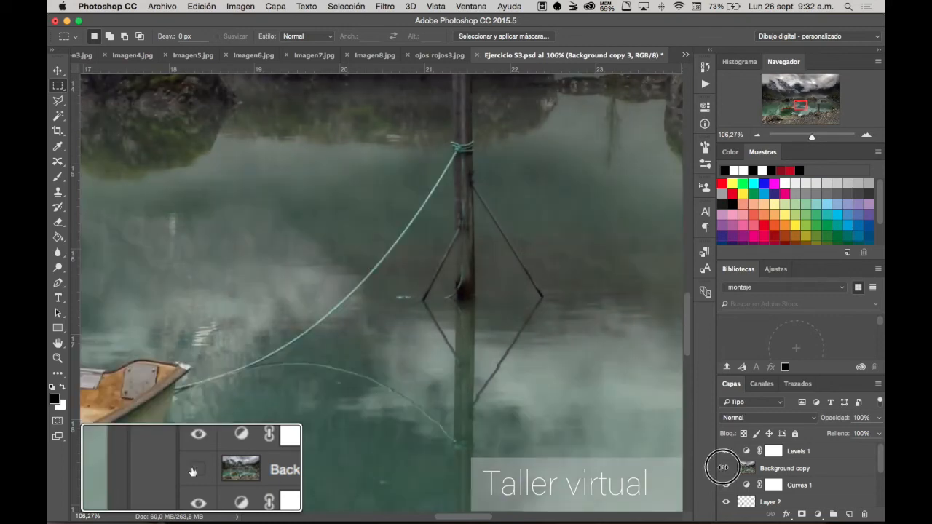
left_click(725, 470)
Step: Bring up Imagen8.jpg and use the Clone Stamp to cover a middle section of the mooring rope with nearby water
left_click(423, 58)
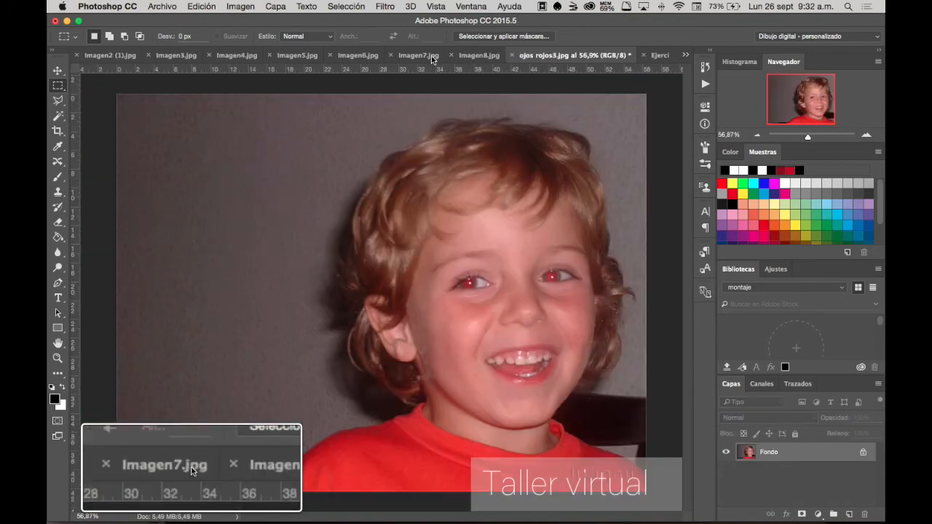
left_click(470, 58)
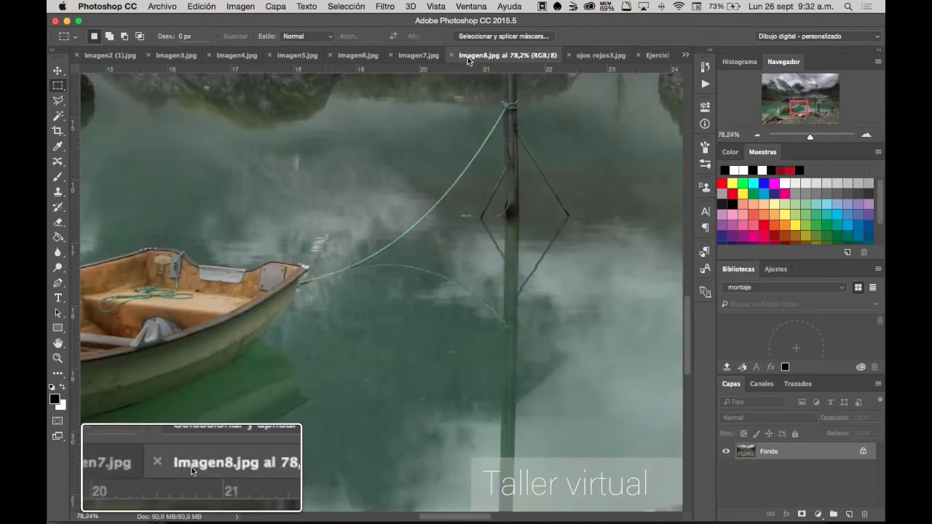
left_click_drag(406, 202, 414, 223)
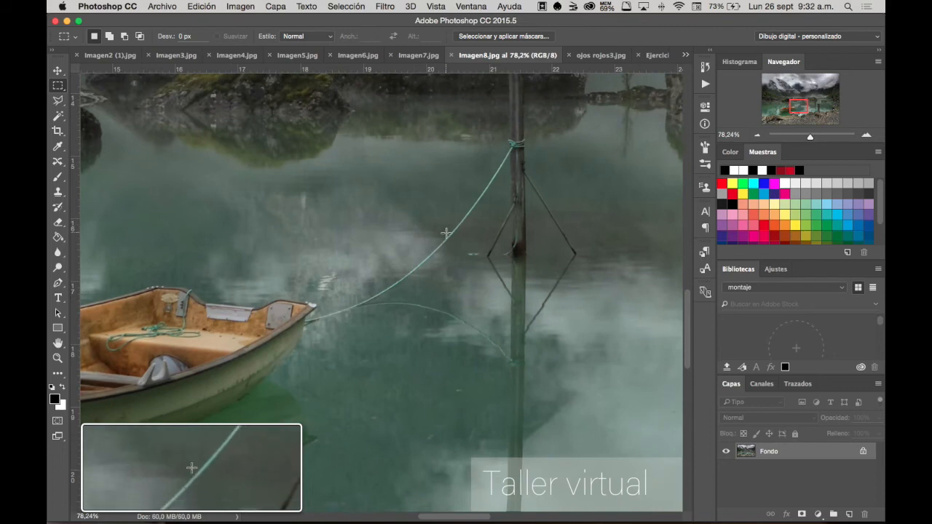
scroll(446, 233, "up", 8)
left_click_drag(474, 223, 410, 262)
scroll(449, 245, "down", 3)
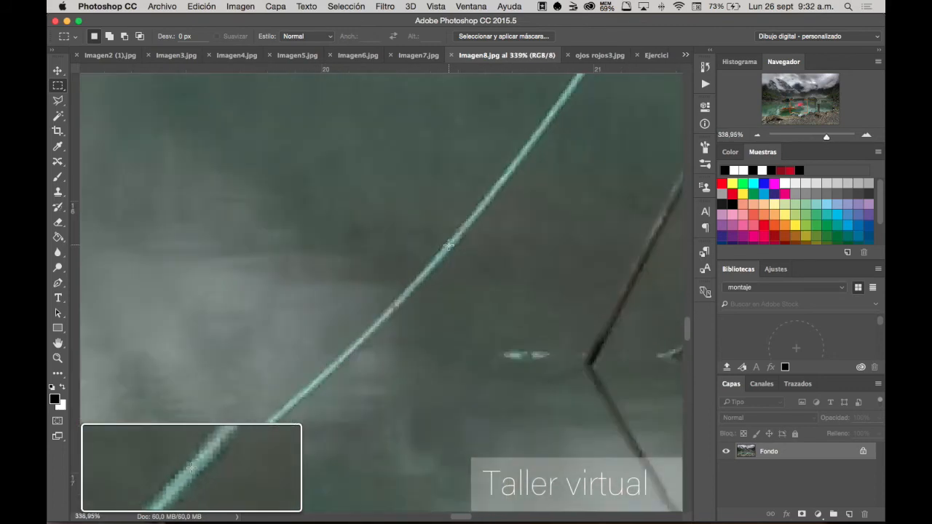
left_click(58, 193)
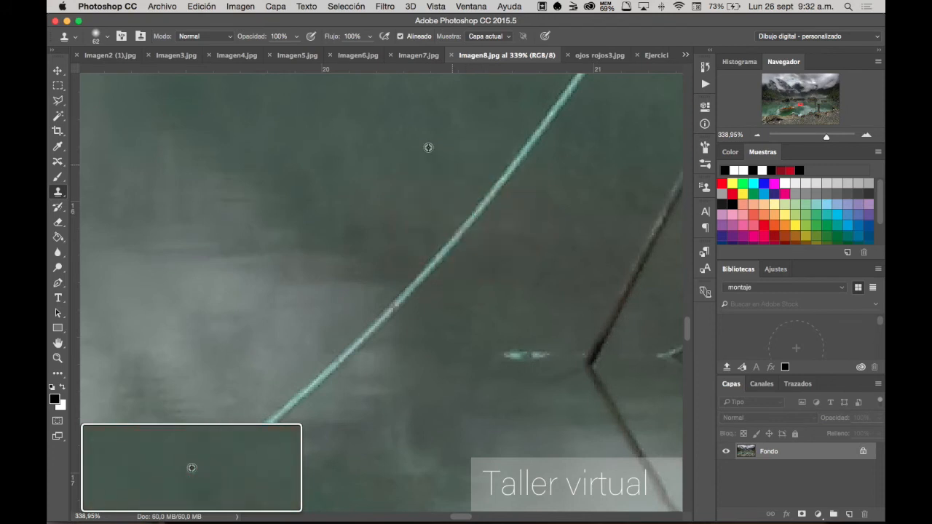
left_click(385, 153, "alt")
left_click(481, 196)
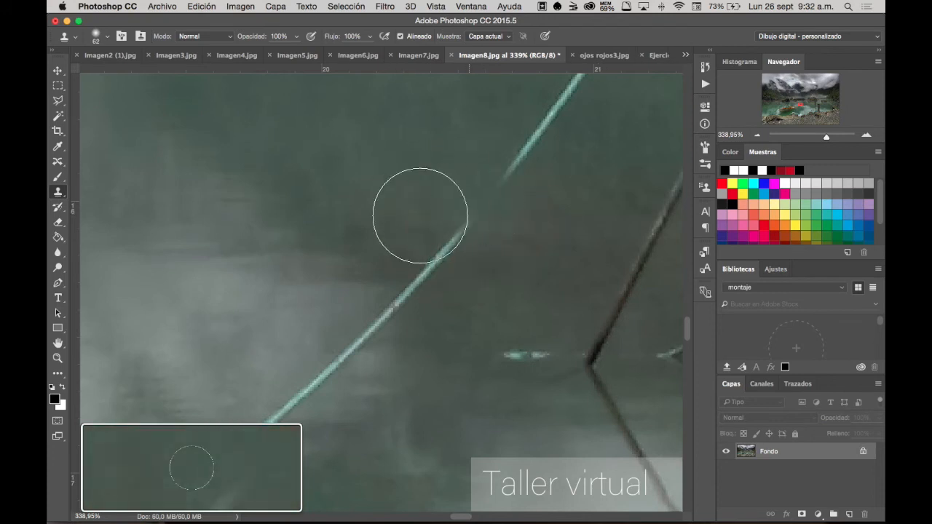
Step: With the Patch tool, replace the rope section just above the cloned gap with clean water and deselect
left_click(60, 161)
left_click_drag(59, 162, 110, 179)
mouse_move(531, 134)
left_mouse_down()
mouse_move(487, 194)
mouse_move(537, 160)
mouse_move(554, 131)
mouse_move(544, 122)
left_mouse_up()
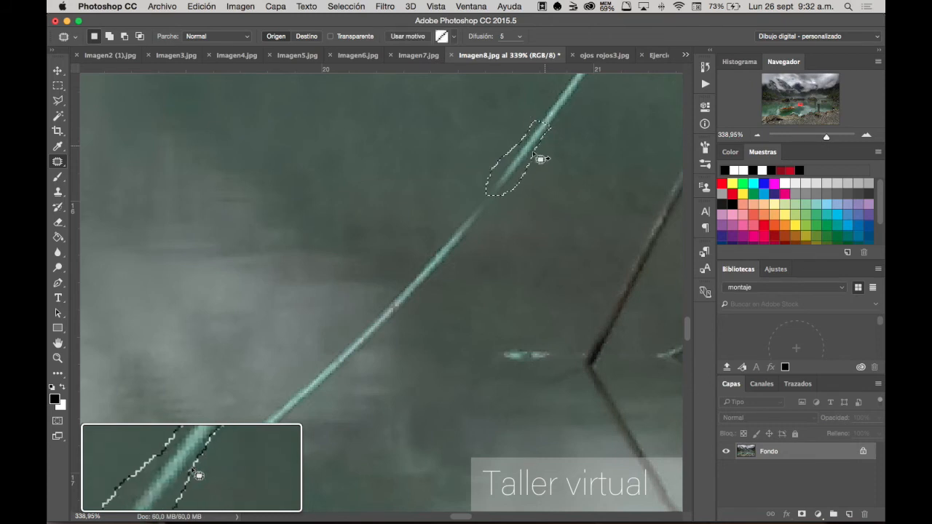
left_click_drag(520, 167, 461, 141)
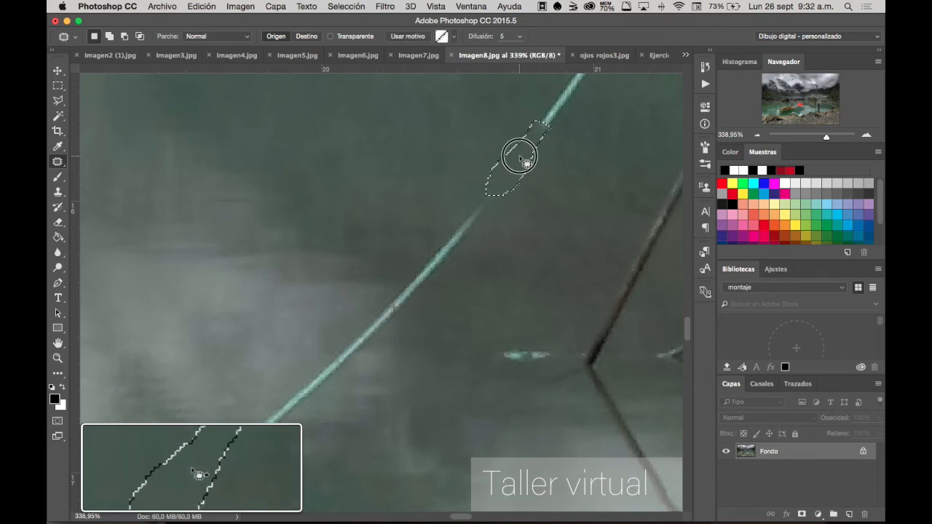
left_click(568, 209)
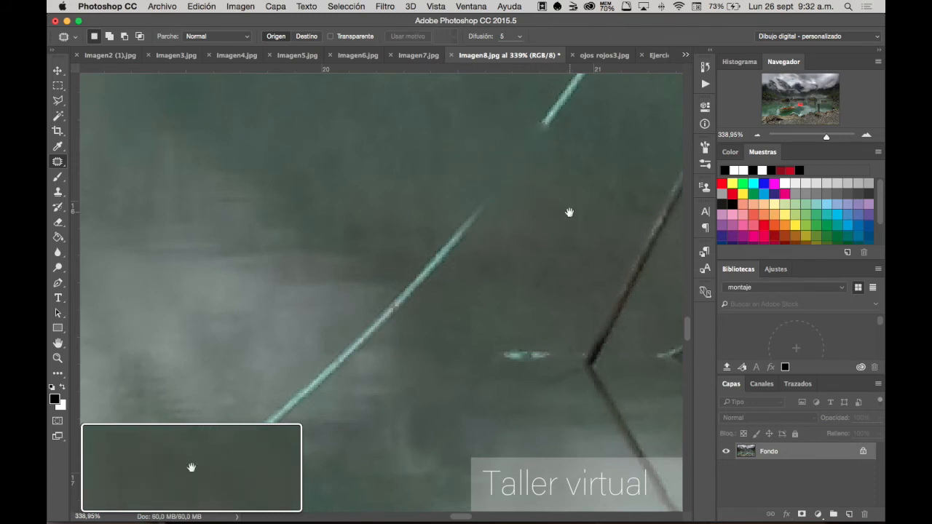
Step: Patch the next rope section closer to the post with water from beside it, and deselect
mouse_move(570, 212)
left_mouse_down()
mouse_move(514, 194)
mouse_move(427, 301)
left_mouse_up()
mouse_move(409, 233)
left_mouse_down()
mouse_move(392, 212)
mouse_move(404, 175)
mouse_move(445, 129)
mouse_move(475, 114)
mouse_move(472, 148)
mouse_move(411, 229)
left_mouse_up()
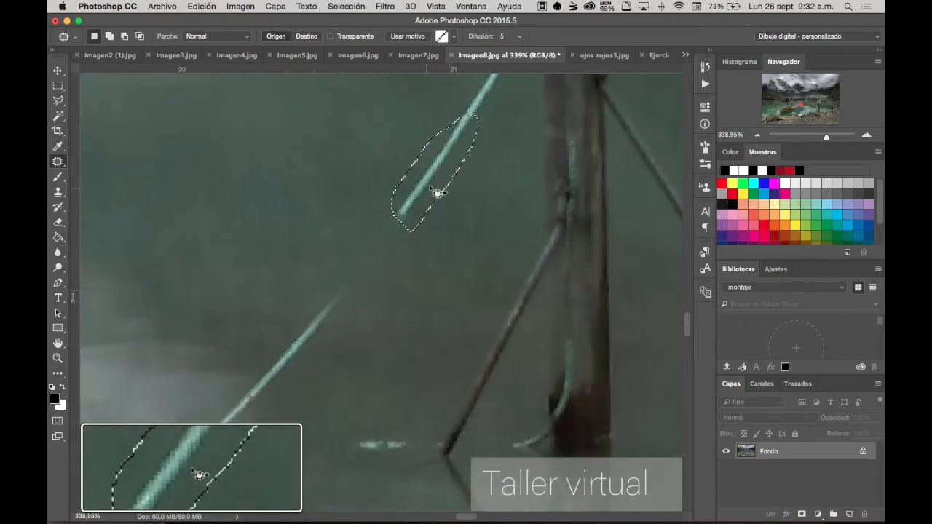
left_click_drag(437, 192, 389, 155)
left_click(463, 235)
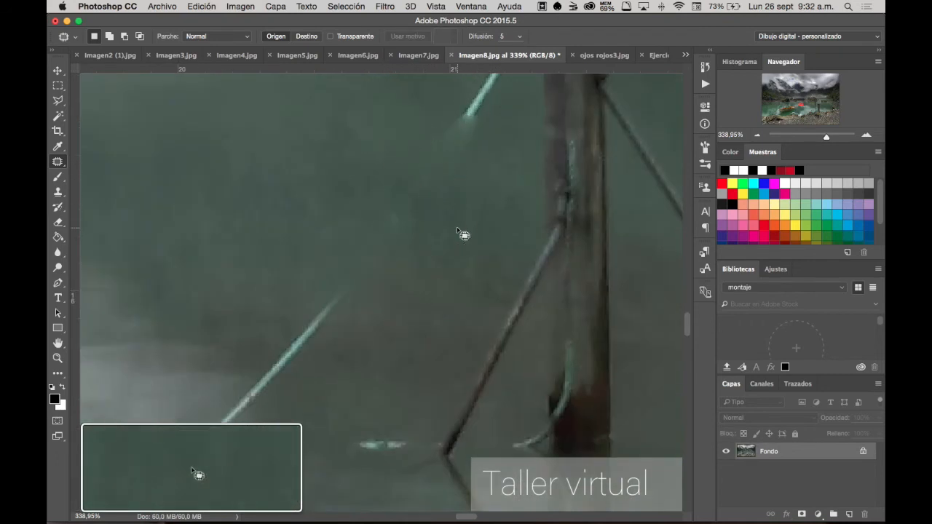
Step: Switch to the Healing Brush and paint out more of the upper rope section leading to the post
left_click_drag(461, 179, 458, 244)
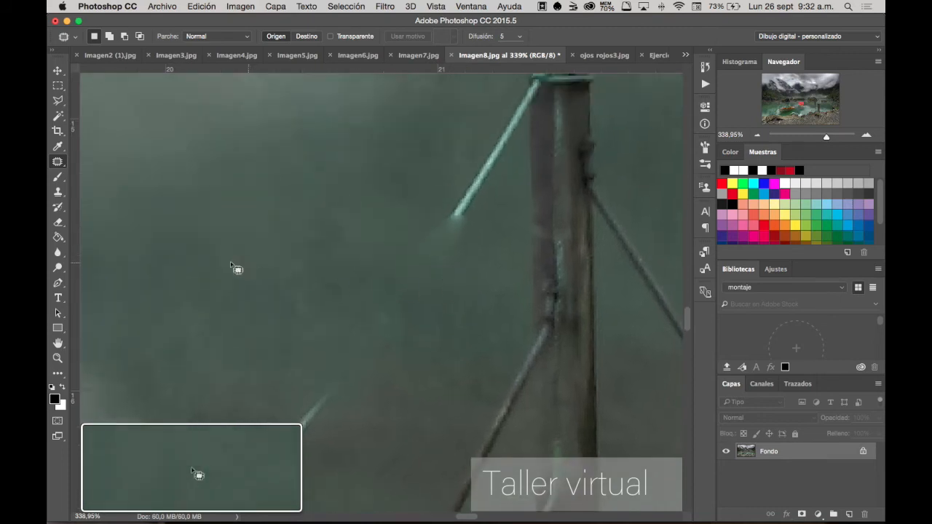
left_click(57, 161)
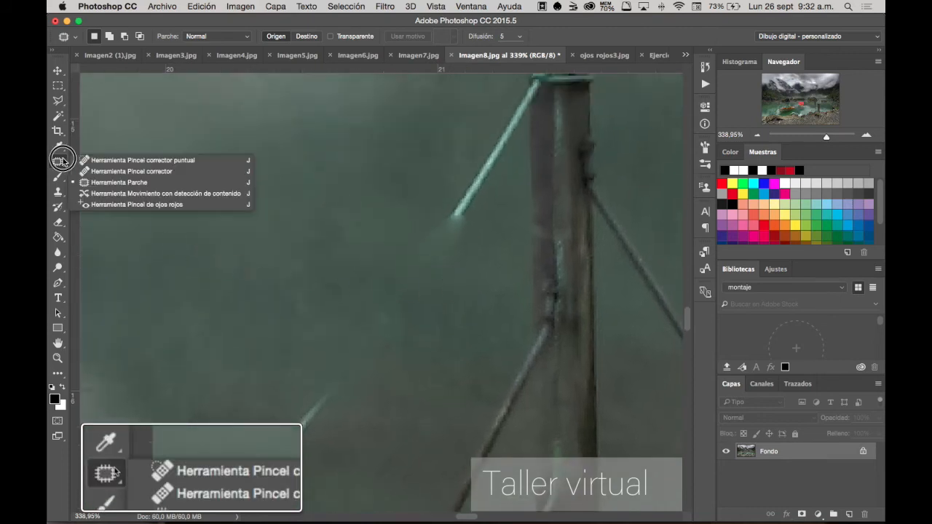
left_click(108, 170)
left_click_drag(396, 177, 447, 166)
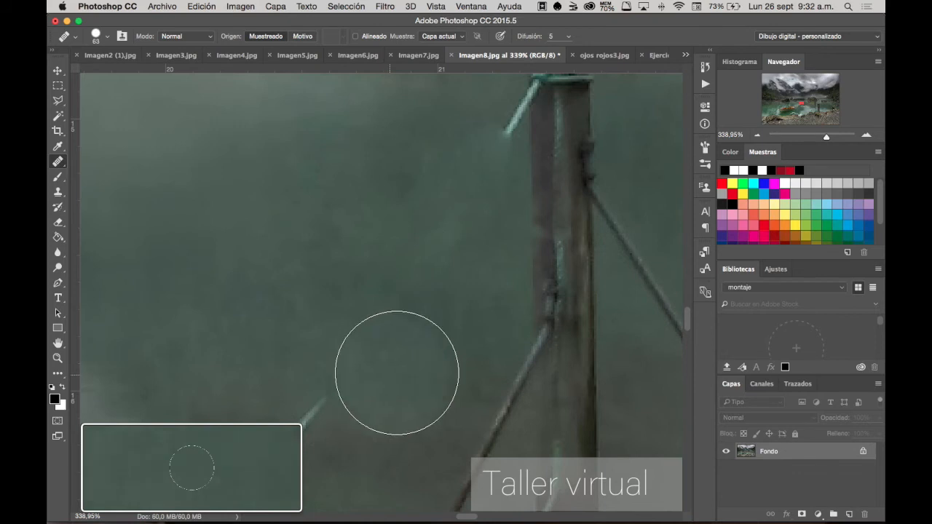
key("v")
left_click_drag(393, 367, 466, 225)
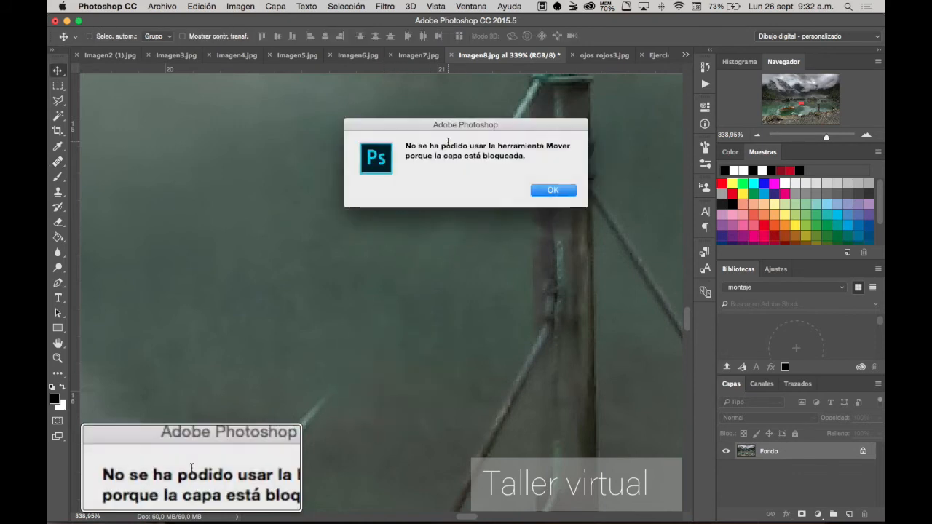
left_click(552, 190)
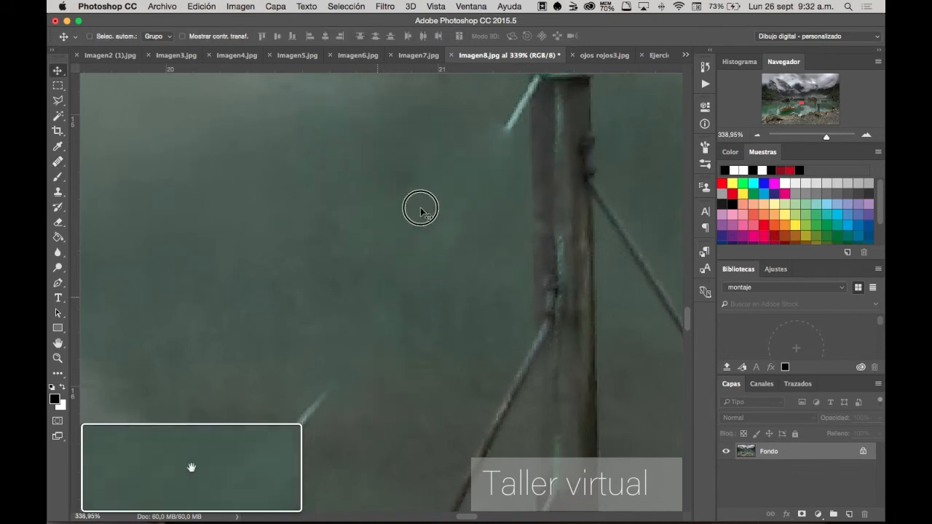
Step: Return to the Healing Brush and heal the faded upper tip of the lower rope section
scroll(420, 211, "down", 4)
key("j")
left_click(386, 262)
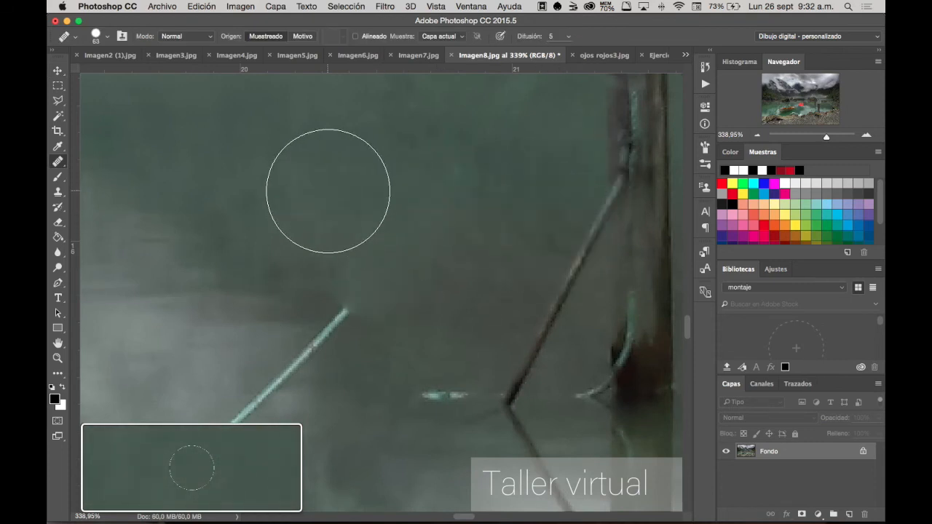
Step: Set the Healing Brush to a size of 42 px and a hardness of 50%
right_click(408, 219)
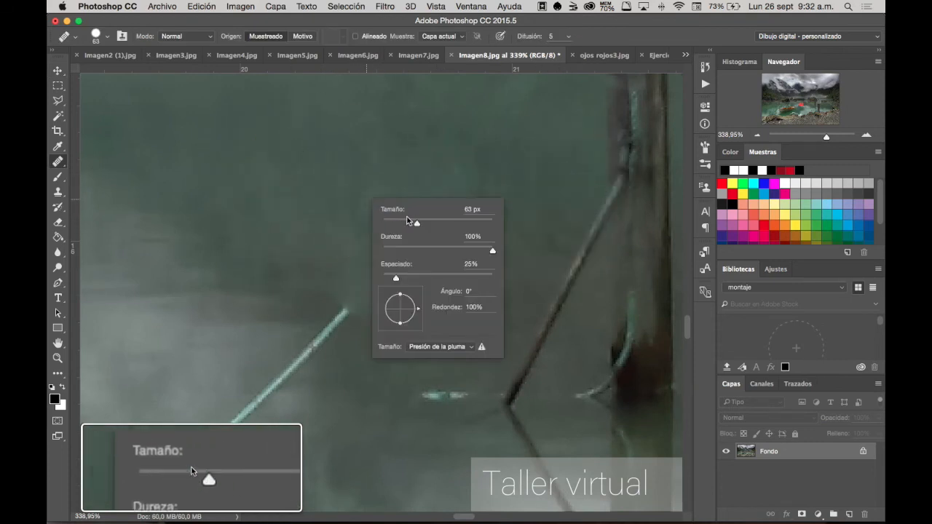
right_click(342, 158)
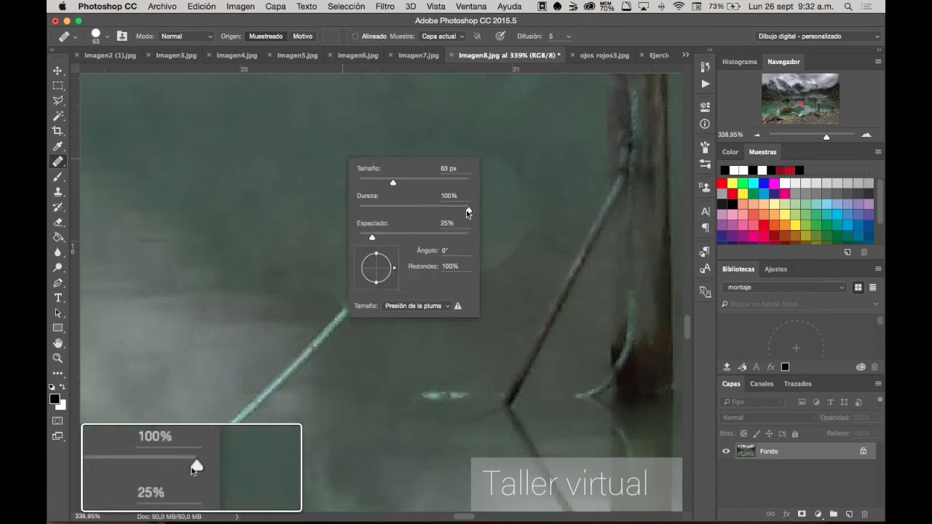
mouse_move(468, 210)
left_mouse_down()
mouse_move(390, 212)
mouse_move(443, 213)
left_mouse_up()
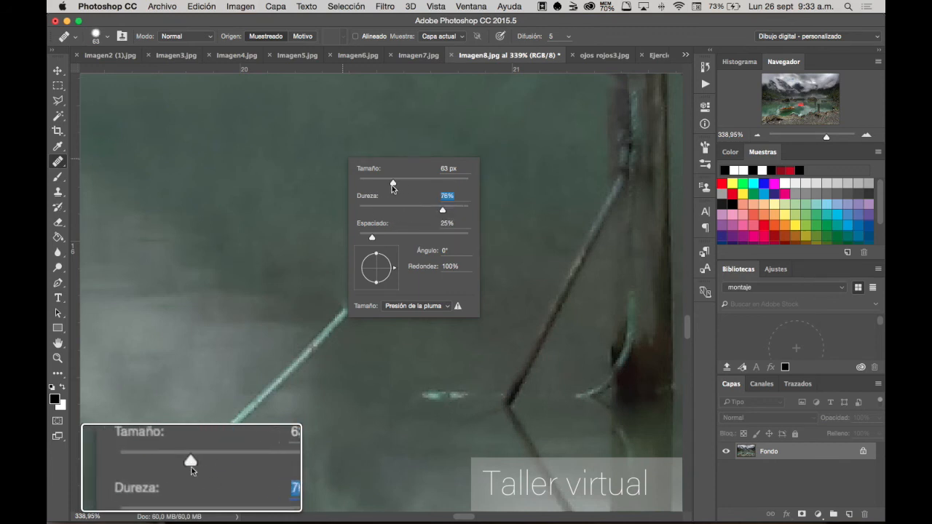
mouse_move(393, 182)
left_mouse_down()
mouse_move(370, 182)
mouse_move(396, 171)
mouse_move(381, 182)
left_mouse_up()
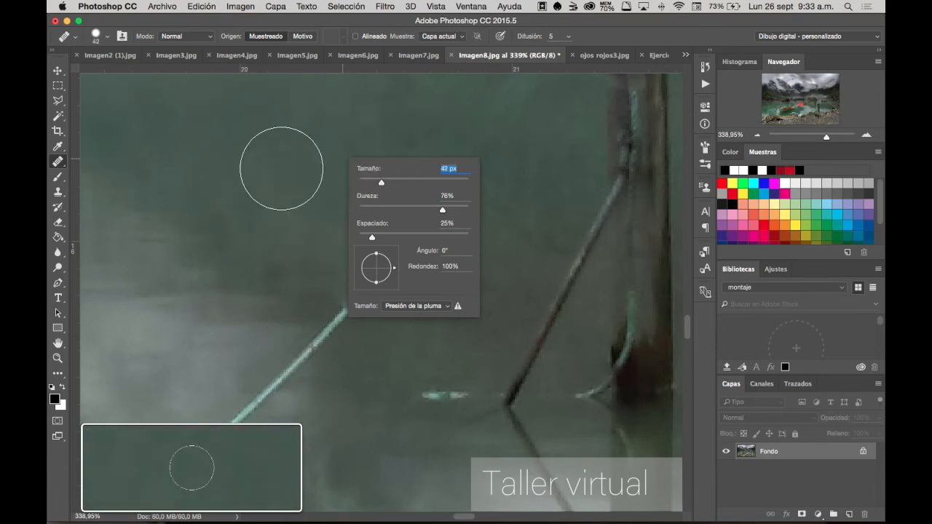
left_click_drag(443, 210, 414, 210)
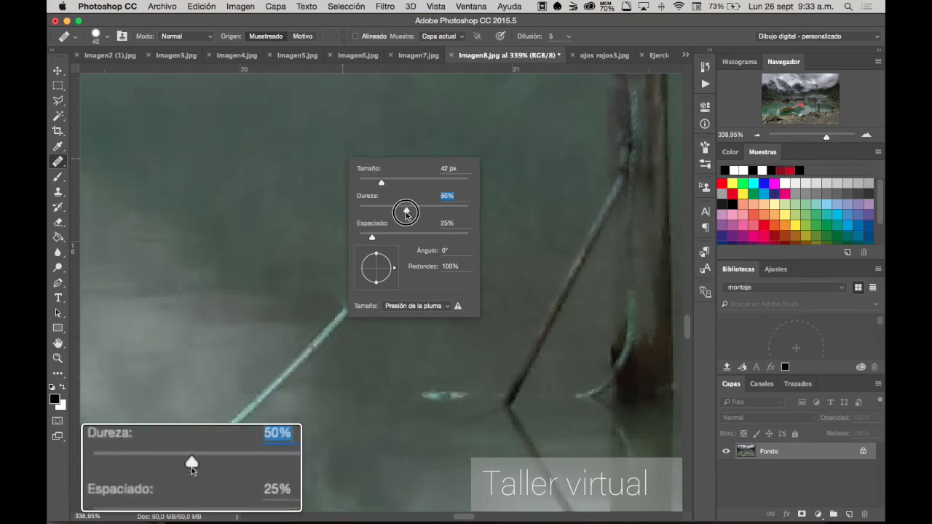
left_click(267, 198)
Step: Heal the upper end of the lower rope section, the bright fleck beside the post's diagonal support, and the water below it
left_click(326, 321)
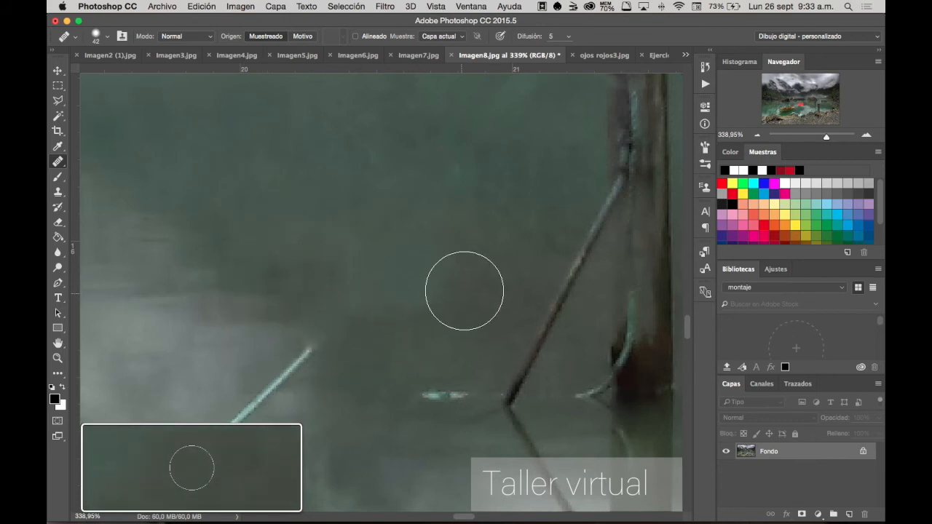
left_click_drag(449, 339, 408, 208)
left_click(402, 253)
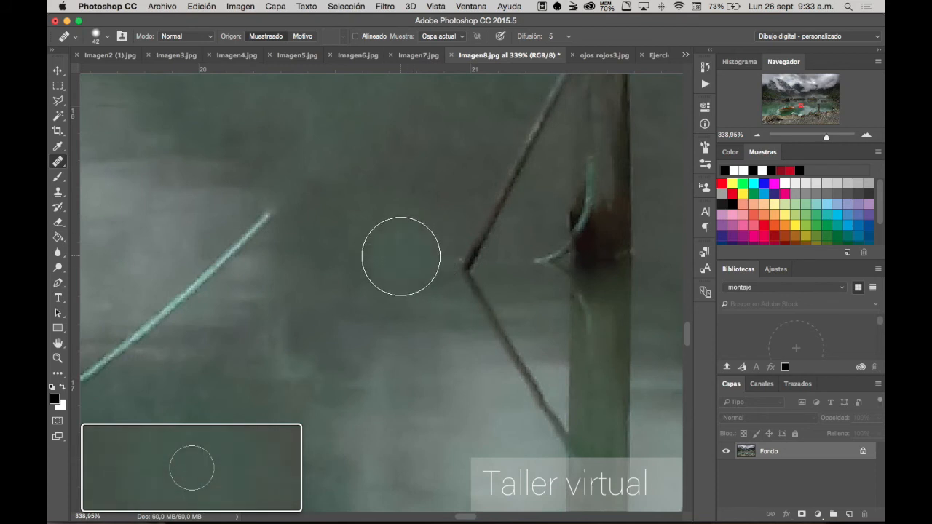
left_click(410, 401)
Step: Heal the rope's reflection from its middle to the post's base with the Healing Brush
left_click_drag(423, 402, 343, 254)
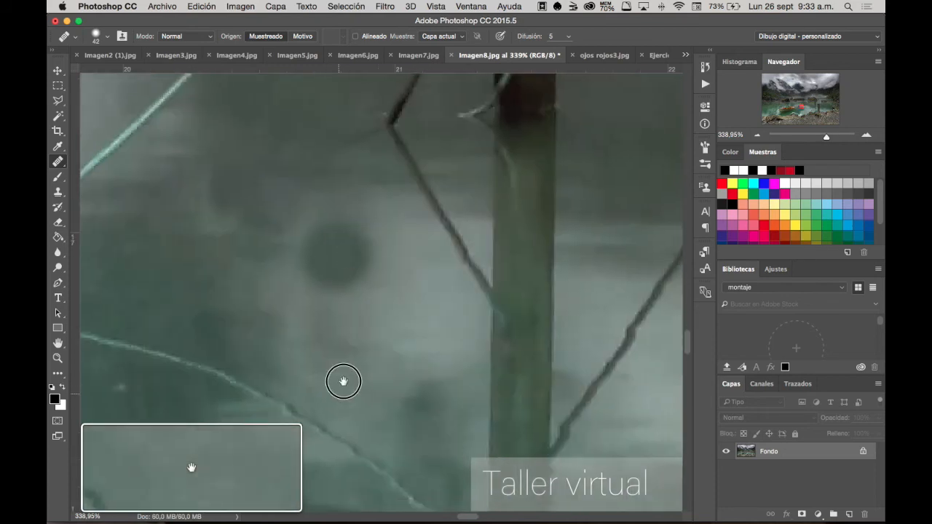
left_click_drag(343, 381, 402, 245)
left_click(380, 274)
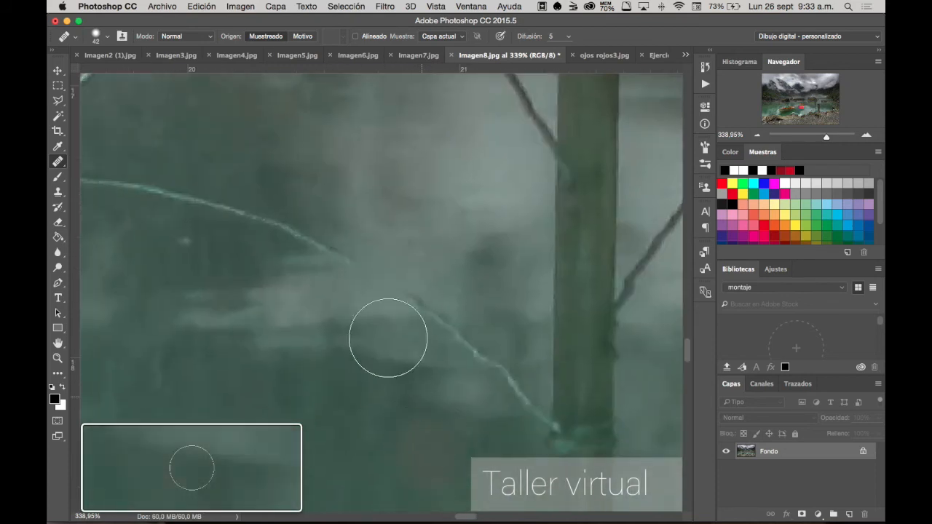
left_click(407, 298)
left_click(444, 327)
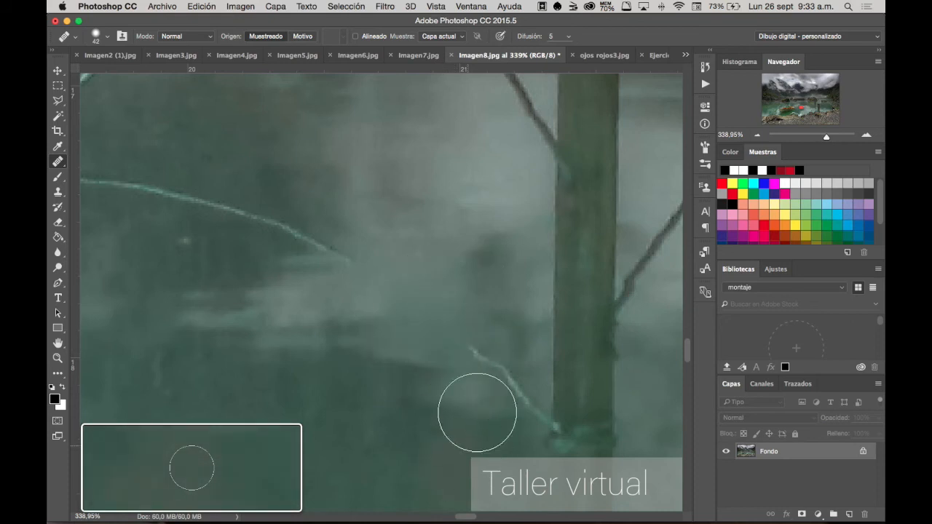
left_click(481, 358)
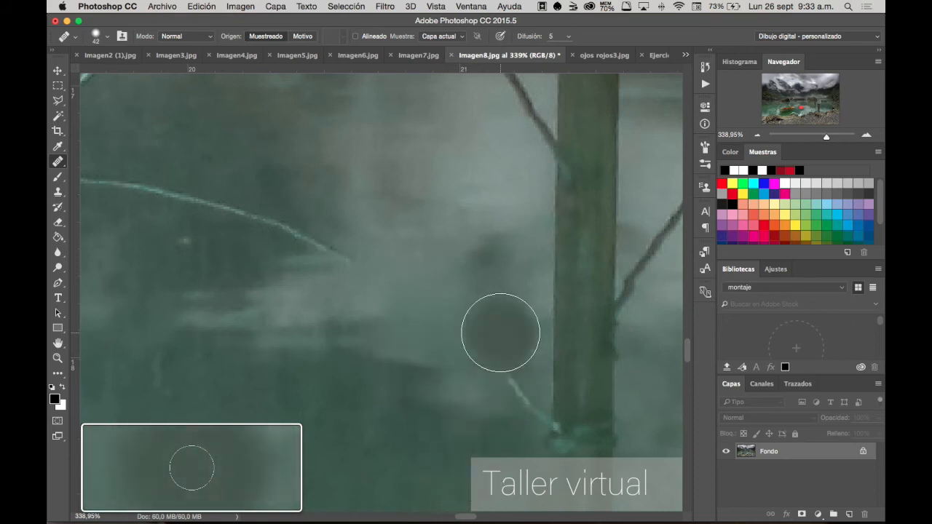
left_click(500, 333)
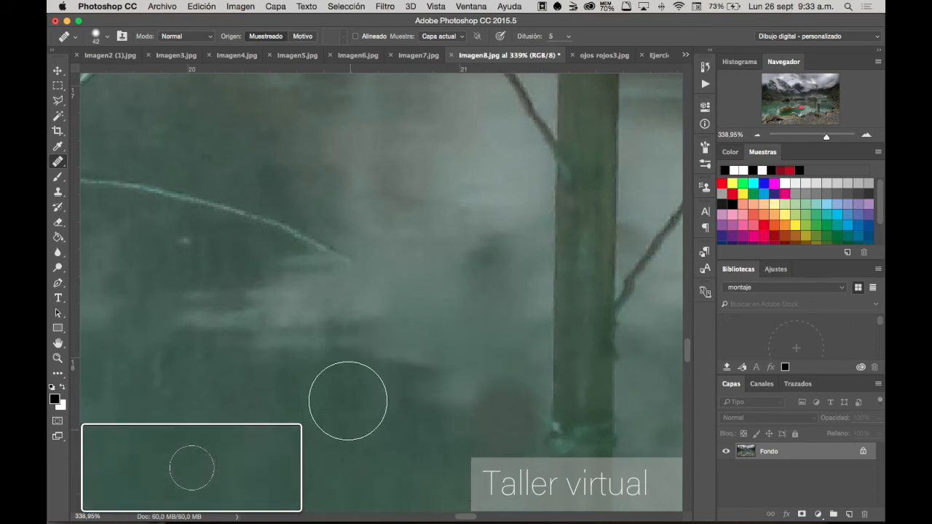
Step: Switch to the content-aware Spot Healing Brush and paint out the upper end of the rope still attached to the boat
scroll(359, 406, "down", 5)
scroll(361, 406, "down", 2)
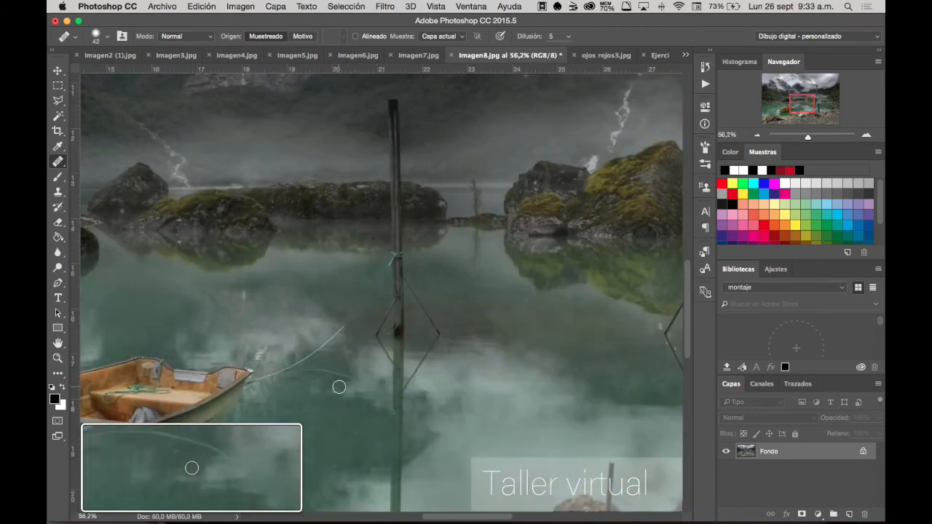
scroll(366, 298, "up", 6)
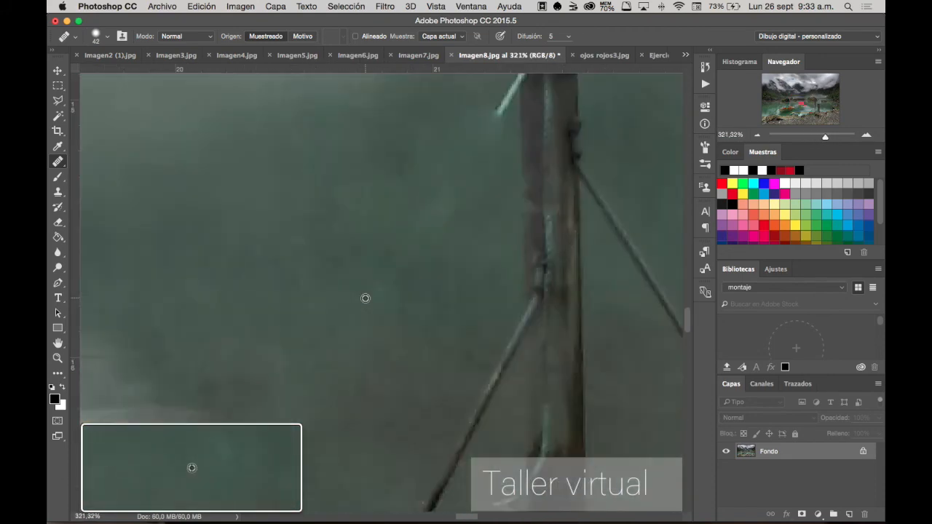
right_click(61, 163)
left_click(124, 159)
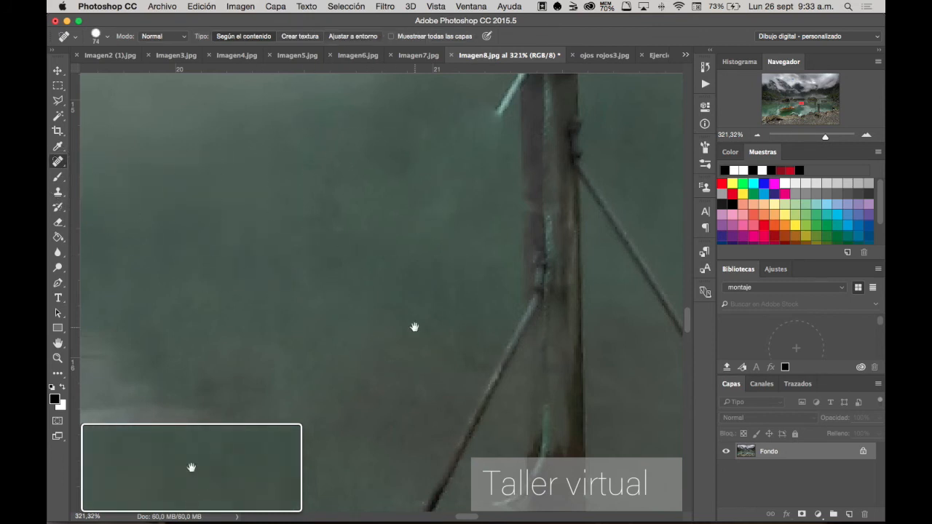
mouse_move(414, 327)
left_mouse_down()
mouse_move(413, 159)
mouse_move(435, 123)
left_mouse_up()
mouse_move(417, 255)
left_mouse_down()
mouse_move(553, 194)
mouse_move(441, 198)
left_mouse_up()
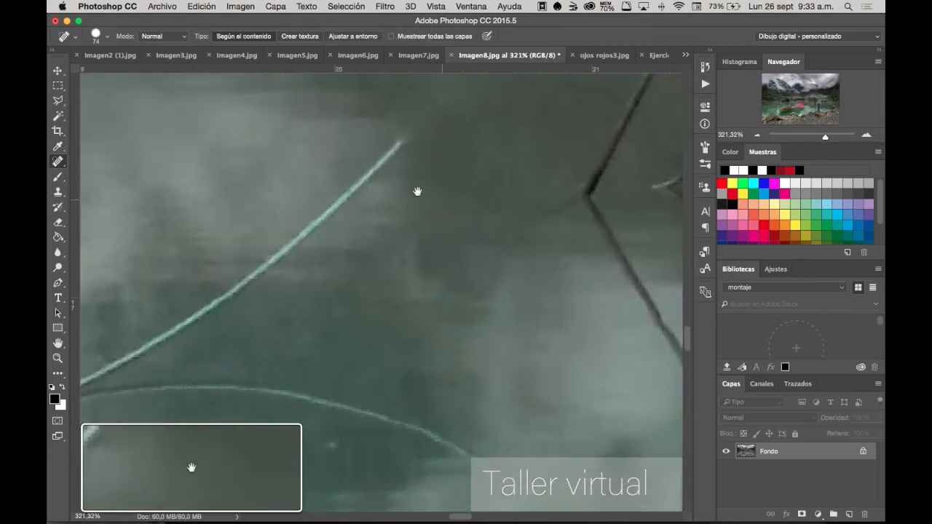
left_click_drag(387, 164, 218, 262)
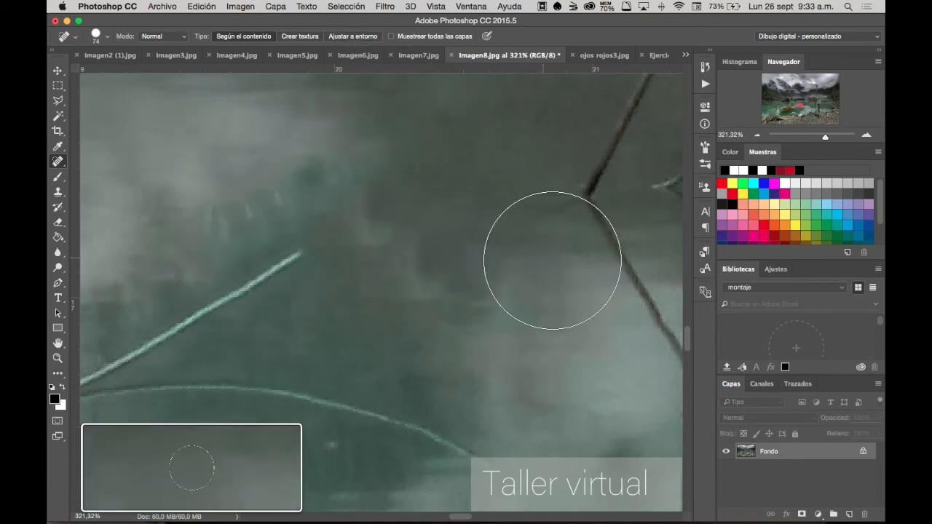
Step: Paint out the end of the rope's reflection nearest the post with the Spot Healing Brush
left_click_drag(351, 289, 302, 146)
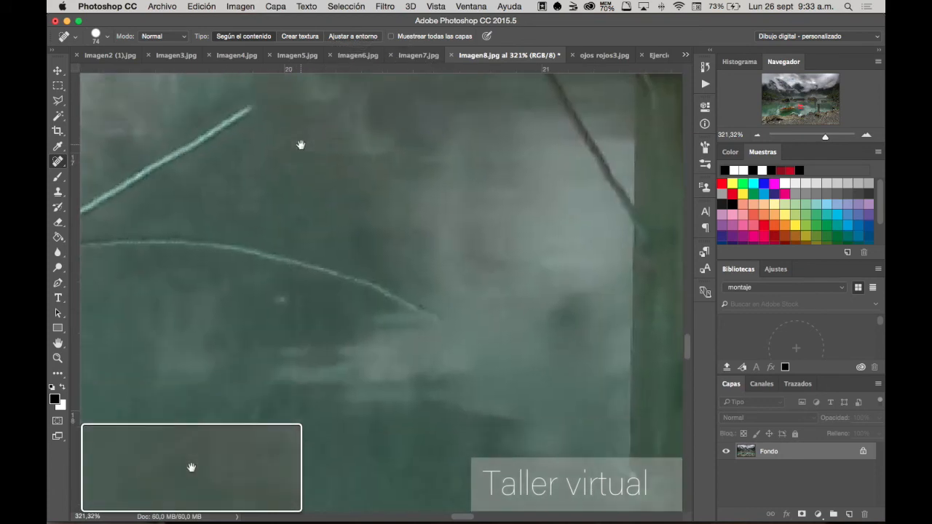
left_click_drag(359, 297, 437, 313)
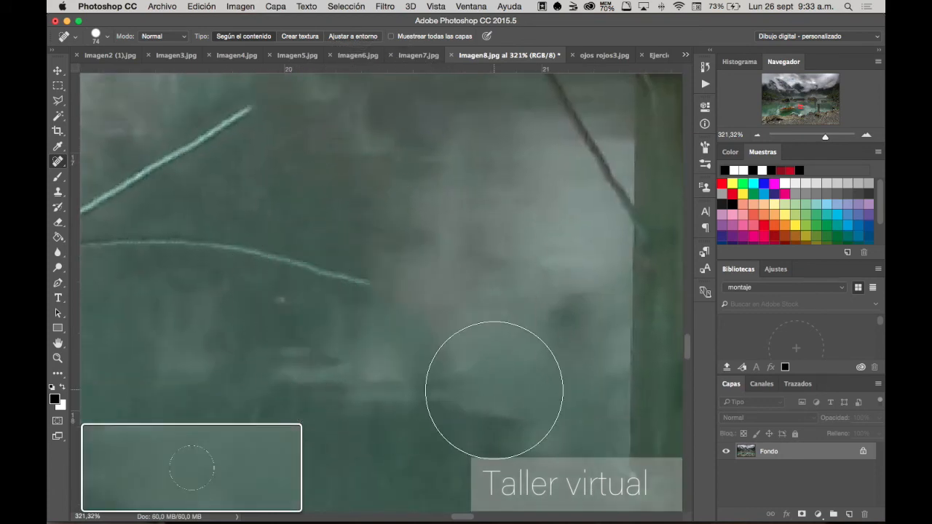
mouse_move(529, 397)
left_mouse_down()
mouse_move(448, 366)
mouse_move(363, 289)
left_mouse_up()
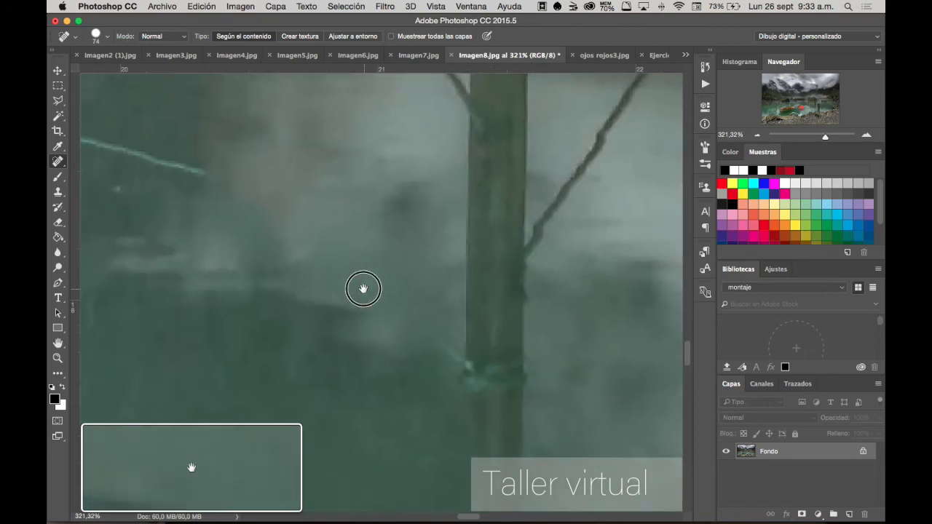
mouse_move(558, 240)
left_mouse_down()
mouse_move(518, 284)
mouse_move(566, 225)
left_mouse_up()
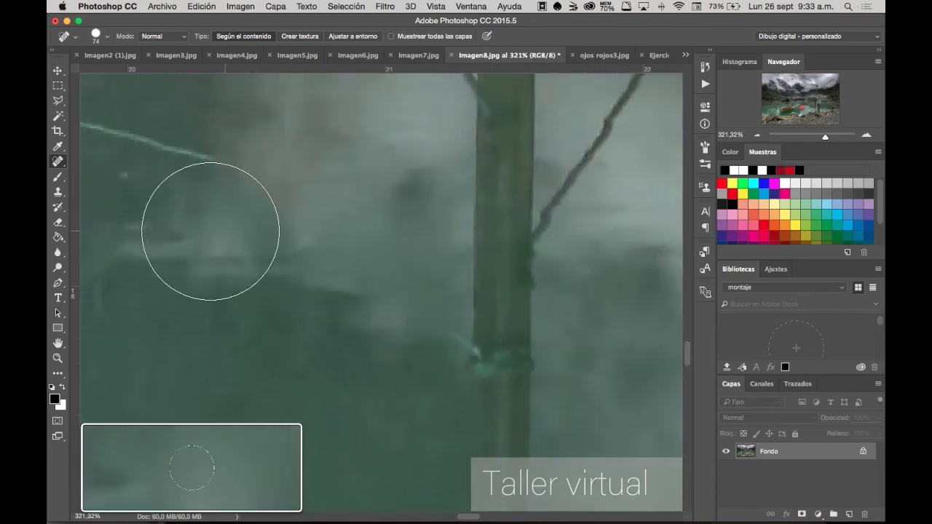
Step: Outline the remaining upper rope section in front of the boat with a Polygonal Lasso selection
scroll(357, 244, "down", 8)
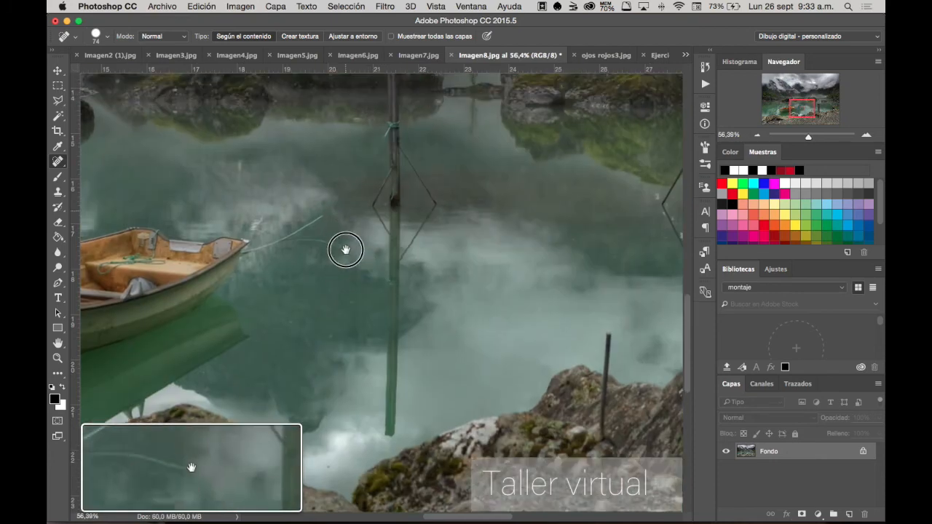
scroll(371, 207, "up", 10)
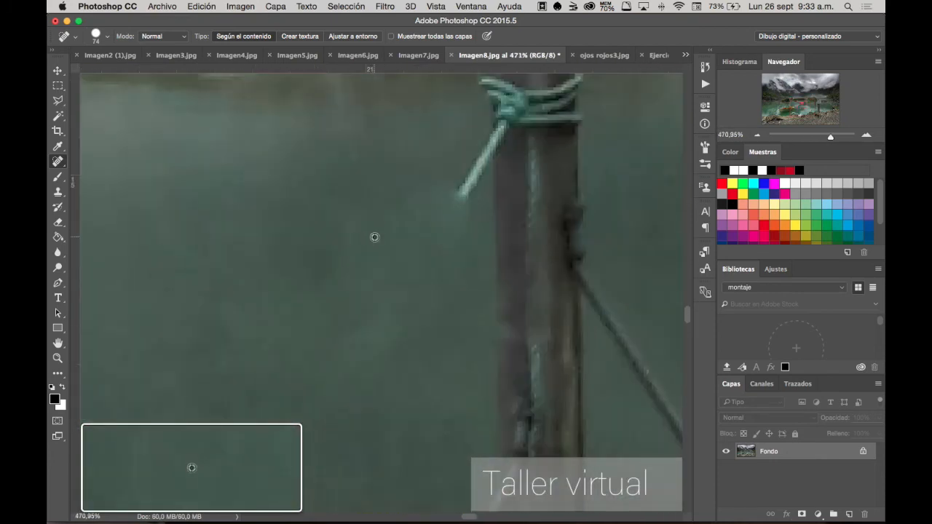
scroll(375, 238, "down", 6)
left_click_drag(375, 298, 466, 157)
left_click_drag(248, 392, 380, 231)
key("l")
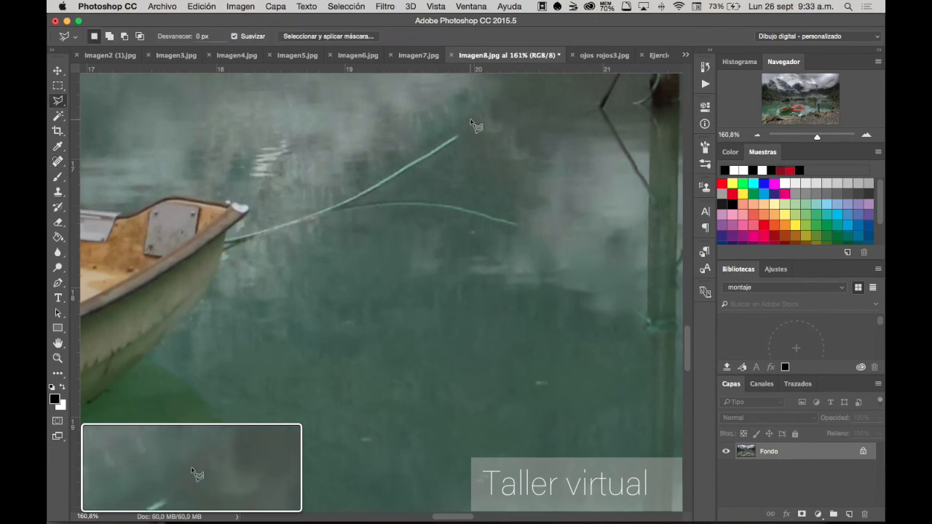
left_click_drag(453, 125, 357, 175)
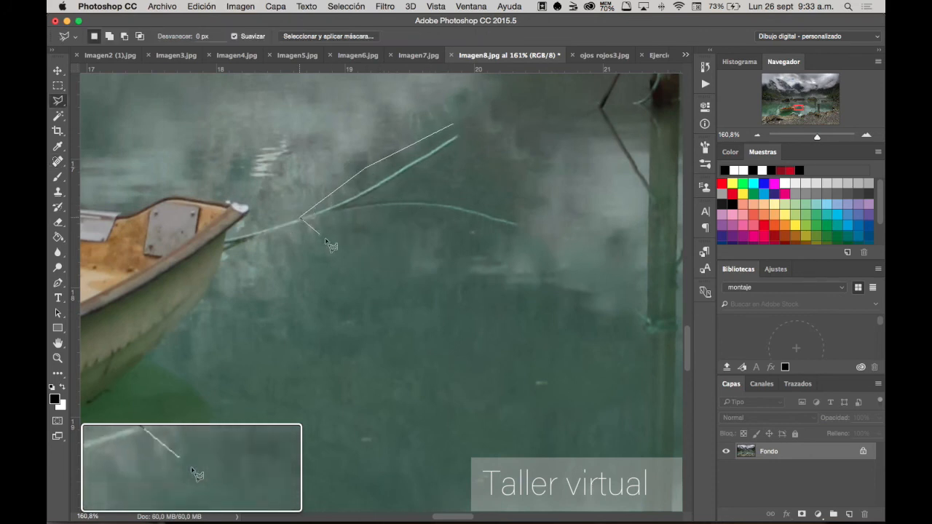
mouse_move(325, 241)
left_mouse_down()
mouse_move(465, 187)
mouse_move(513, 124)
mouse_move(461, 100)
left_mouse_up()
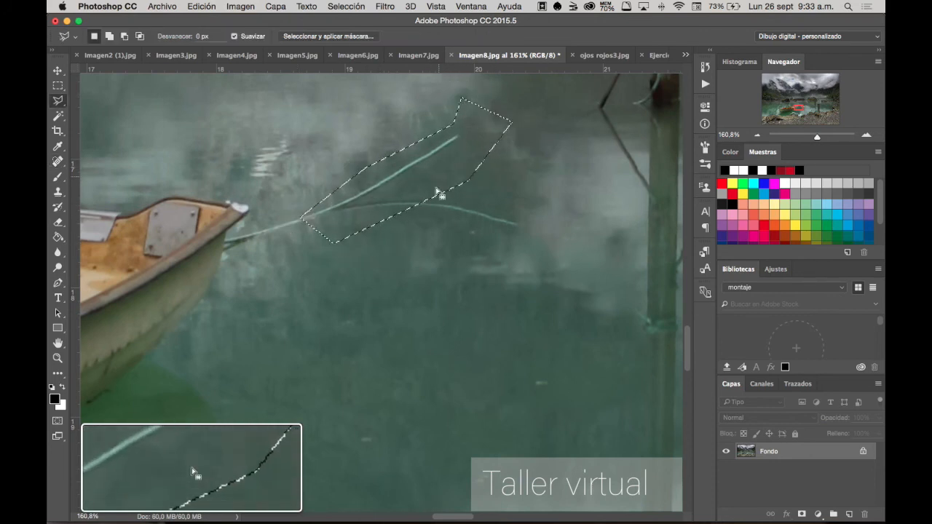
Step: Clone clean water over the rope inside the selection with the Clone Stamp at 100% opacity, and deselect
key("s")
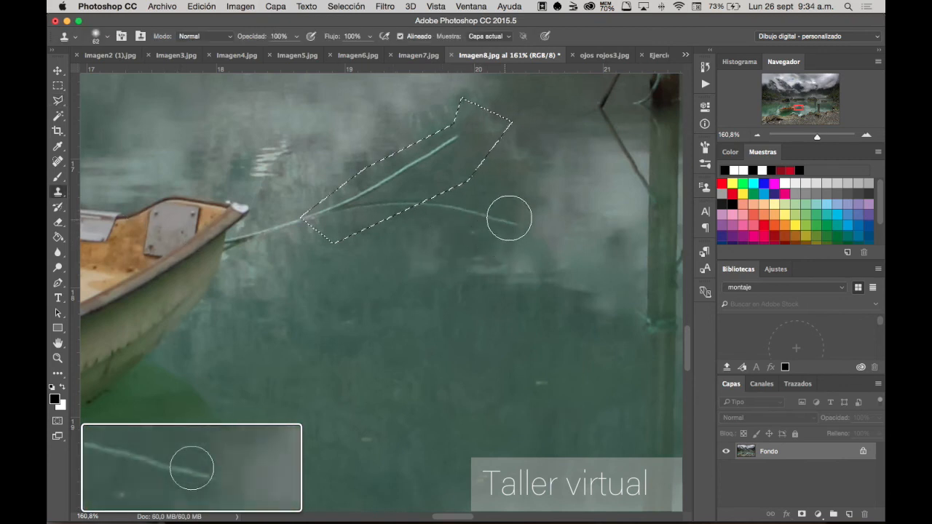
left_click(440, 270, "alt")
left_click(356, 213)
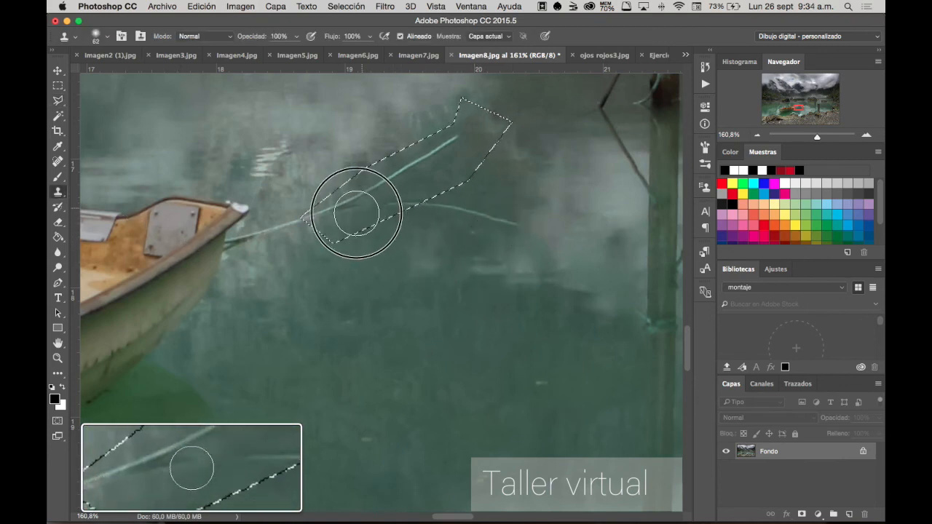
mouse_move(357, 212)
left_mouse_down()
mouse_move(343, 233)
mouse_move(299, 219)
mouse_move(367, 196)
mouse_move(359, 231)
mouse_move(389, 165)
mouse_move(354, 213)
mouse_move(407, 206)
mouse_move(467, 161)
mouse_move(471, 114)
mouse_move(359, 183)
mouse_move(447, 177)
mouse_move(398, 178)
mouse_move(481, 98)
mouse_move(439, 144)
mouse_move(507, 128)
mouse_move(383, 207)
mouse_move(323, 217)
mouse_move(504, 101)
mouse_move(364, 198)
mouse_move(521, 106)
mouse_move(266, 209)
left_mouse_up()
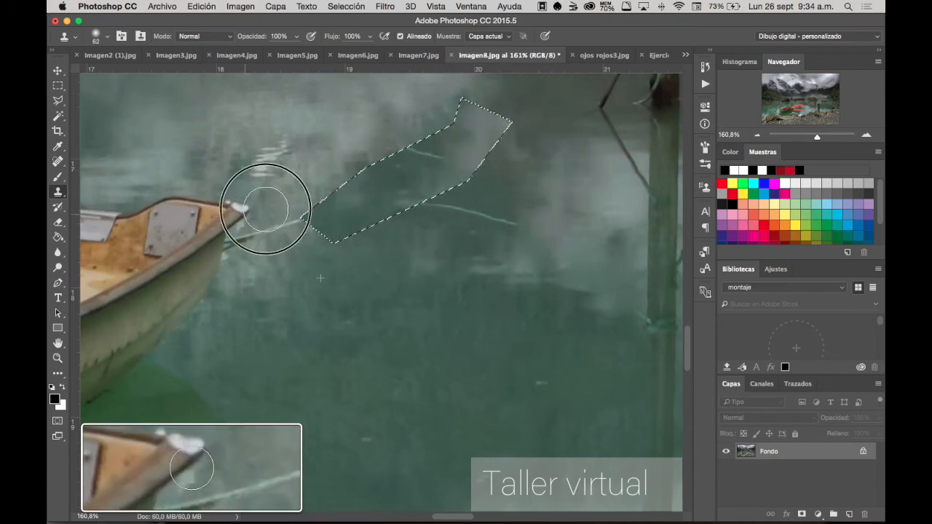
key("m")
key("ctrl+d")
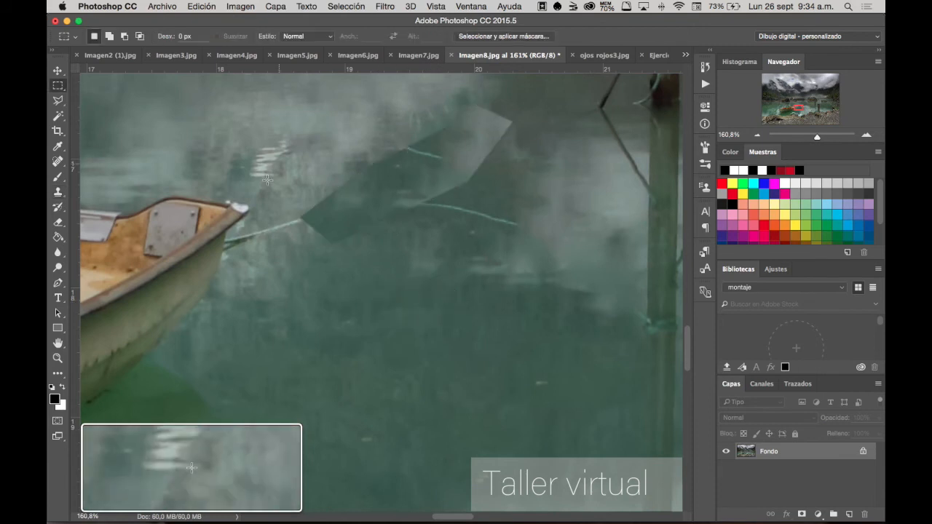
Step: Undo the deselection, the clone strokes and the lasso selection around the rope
key("super+alt+z")
key("super+alt+z")
key("super+alt+z")
key("super+alt+z")
key("super+alt+z")
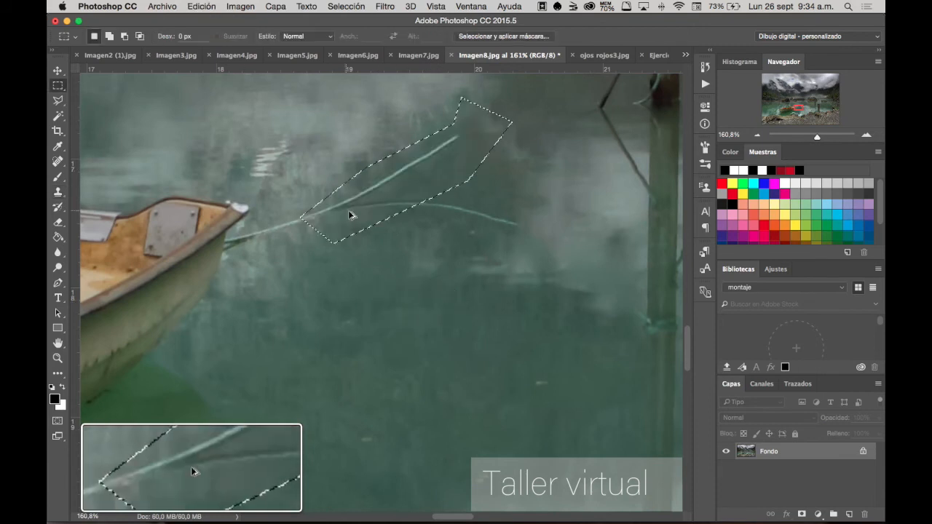
key("super+alt+z")
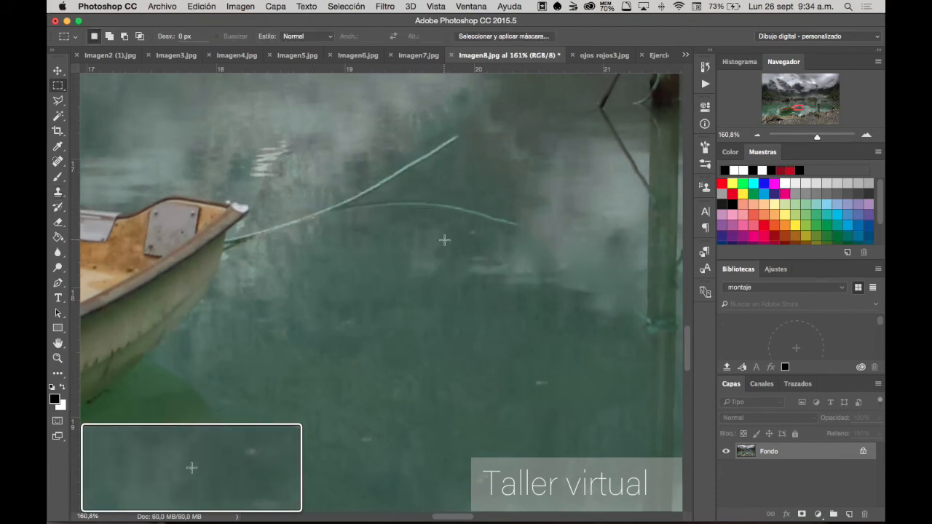
Step: Switch to the ojos rojos3.jpg document and activate the Red Eye tool
scroll(444, 240, "down", 5)
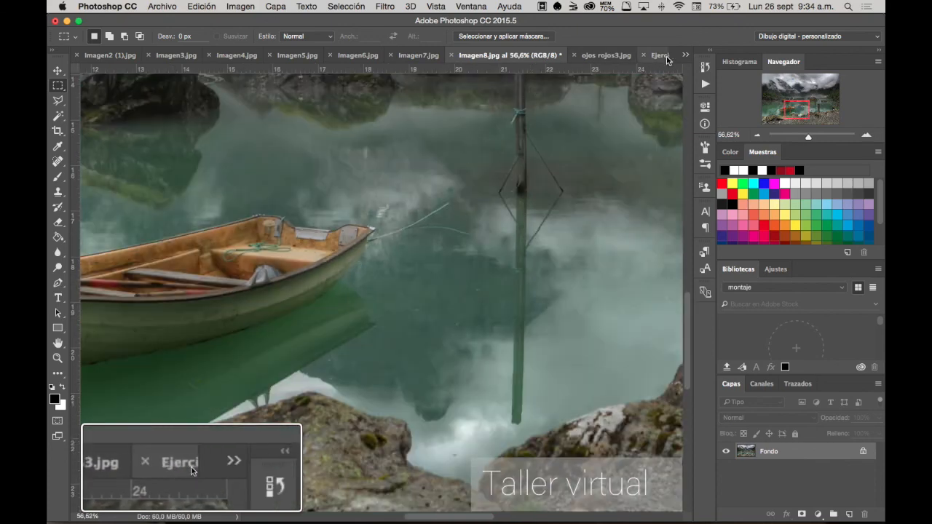
left_click(684, 56)
left_click(595, 56)
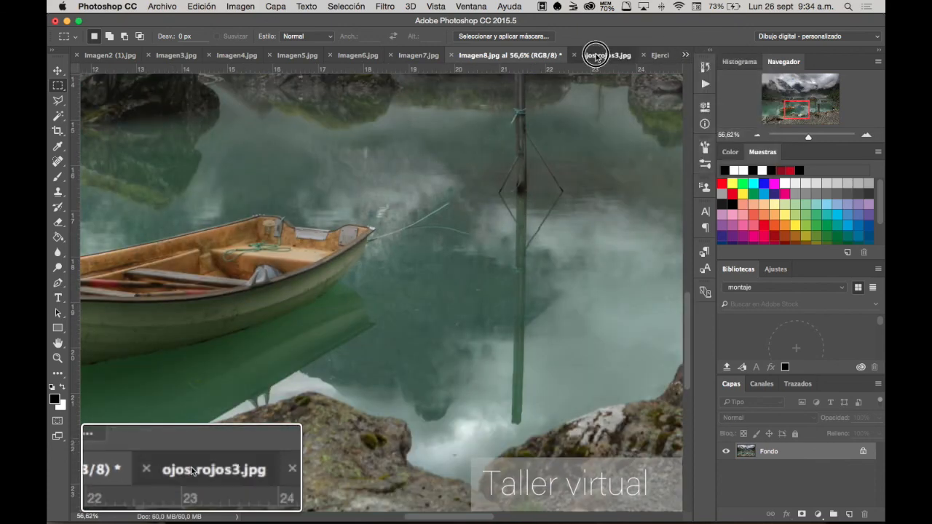
left_click(599, 56)
mouse_move(57, 168)
left_mouse_down()
mouse_move(93, 183)
mouse_move(104, 205)
mouse_move(93, 205)
left_mouse_up()
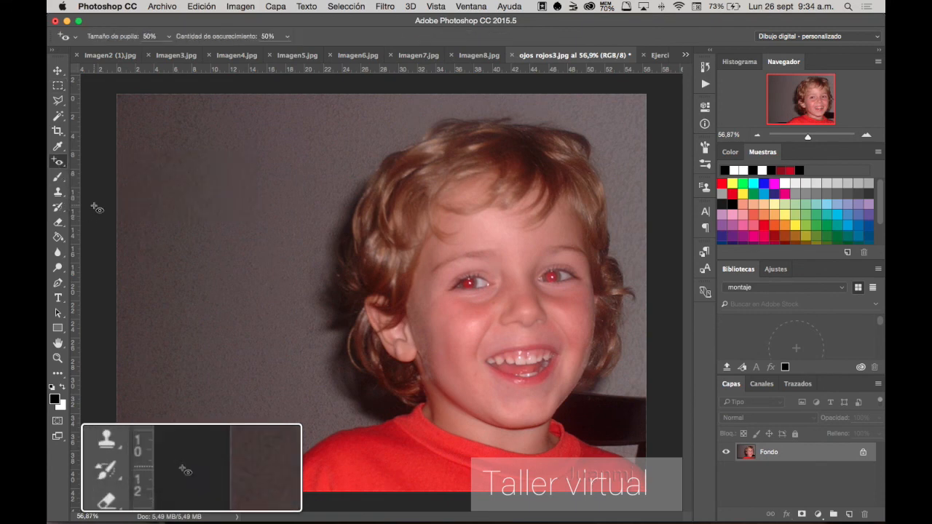
Step: Try the Red Eye tool on both of the child's eyes with pupil size and darken amount at 50%, and undo both corrections
scroll(559, 325, "up", 5)
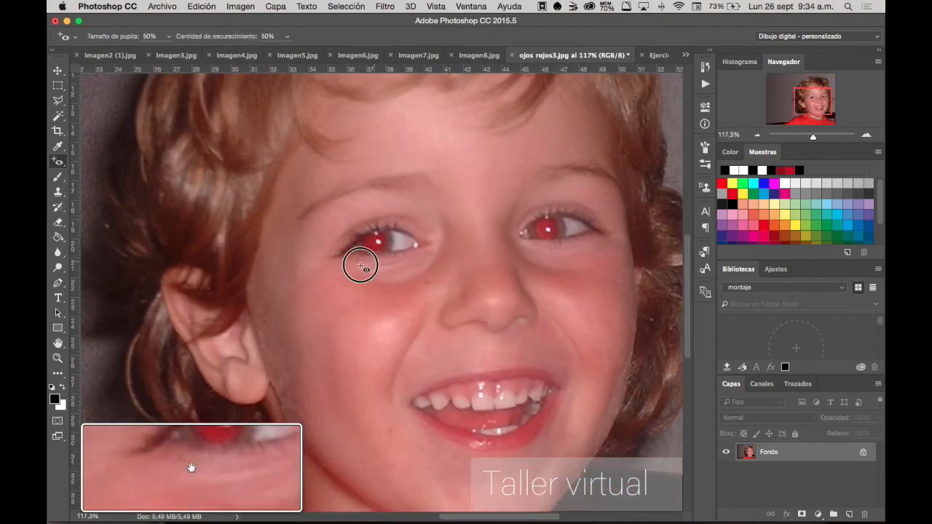
scroll(328, 271, "up", 3)
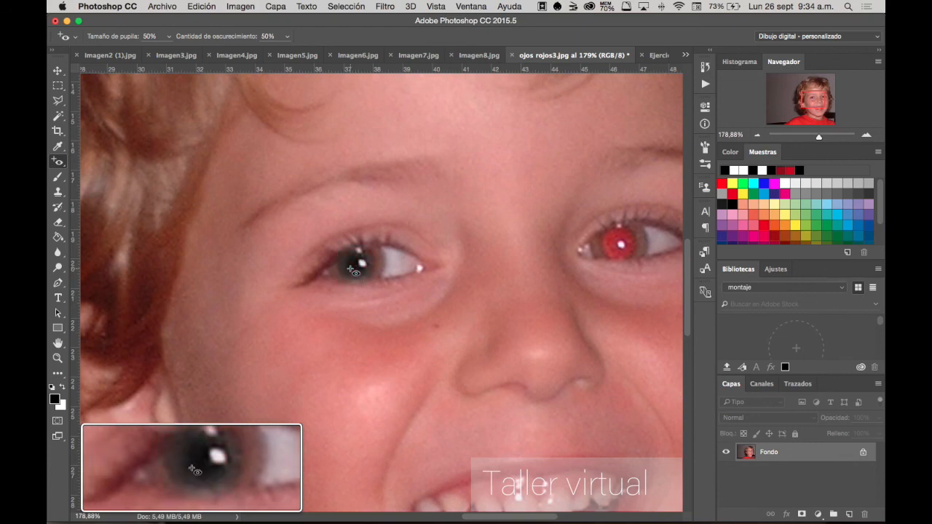
left_click(610, 243)
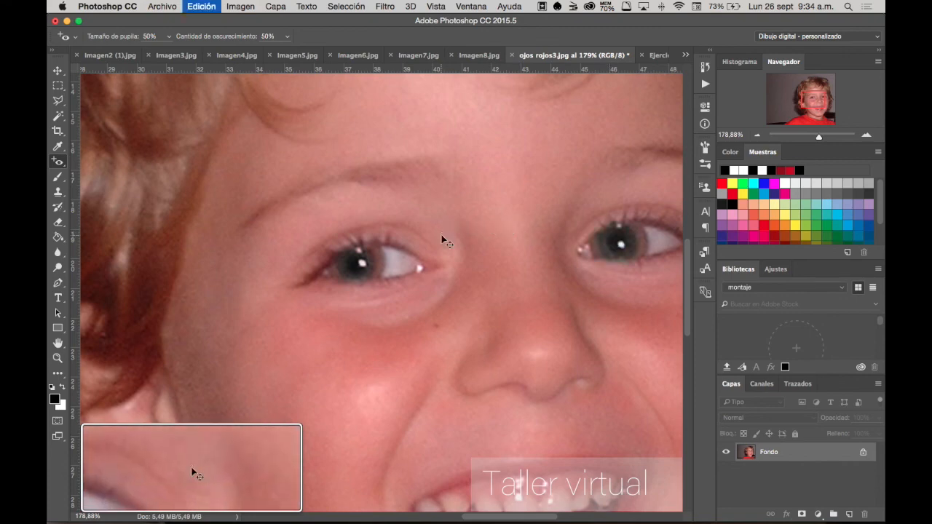
key("super+alt+z")
key("super+alt+z")
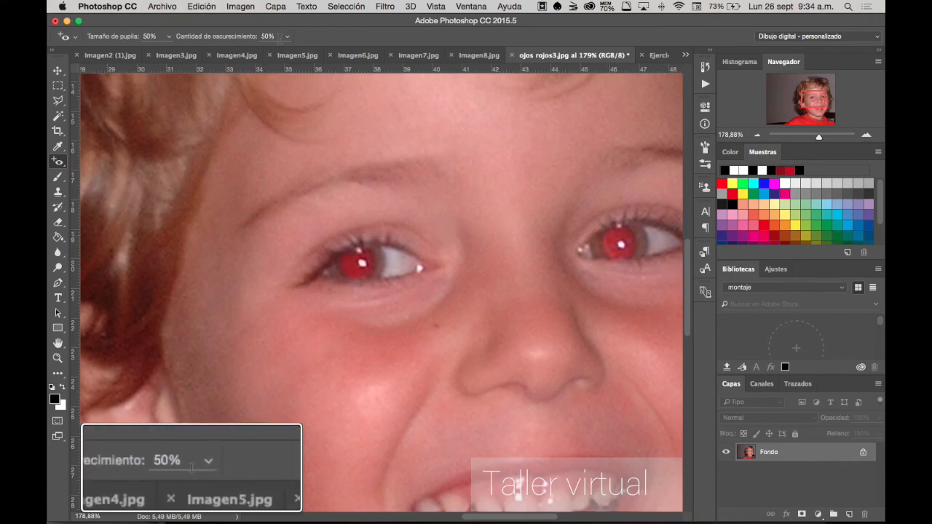
Step: Try the red-eye correction on both eyes with a darken amount of 18%, and undo both corrections
left_click(285, 36)
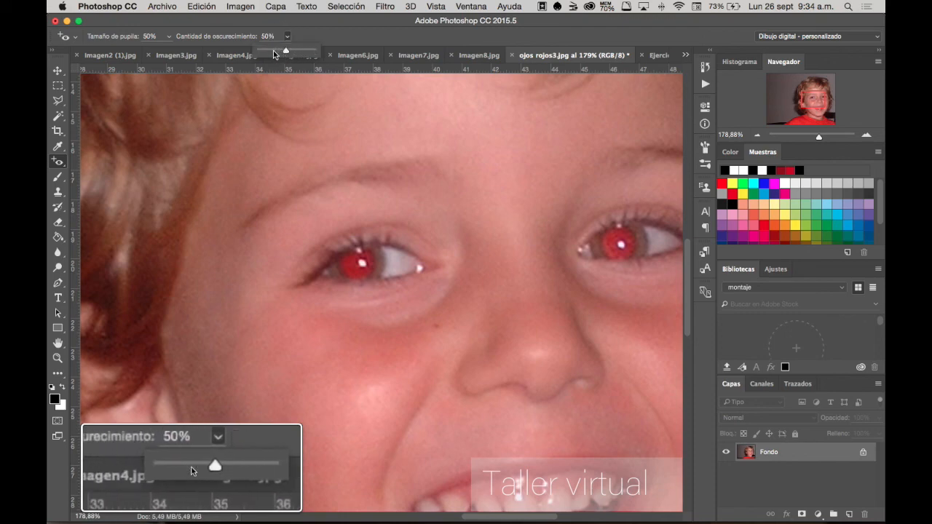
left_click(351, 263)
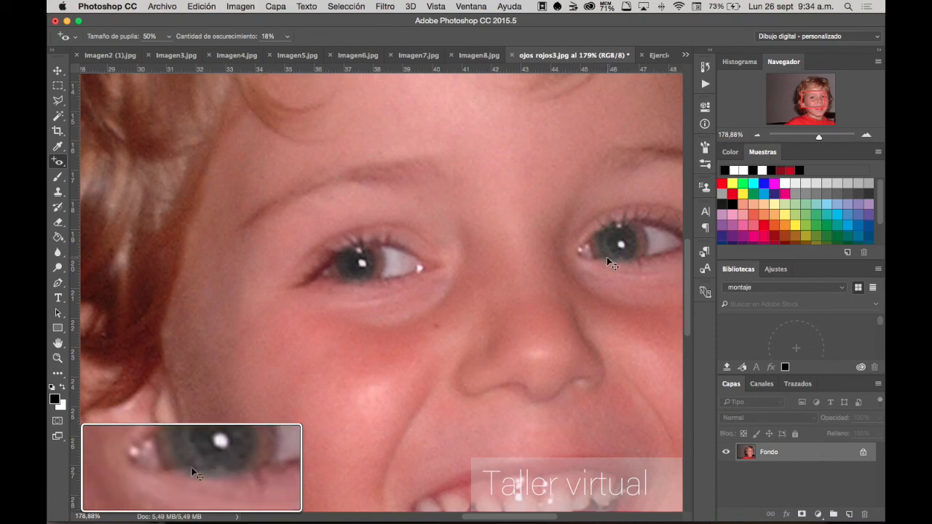
key("super+alt+z")
key("super+alt+z")
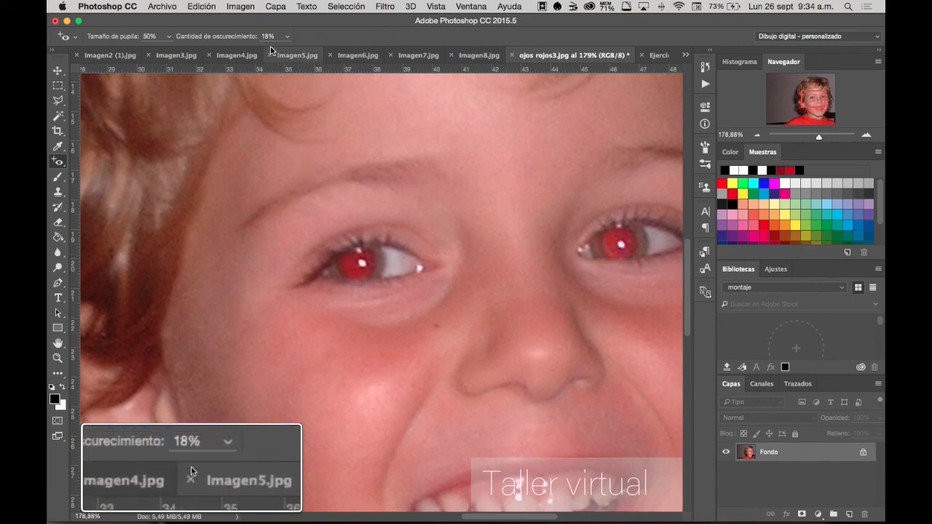
Step: Set the darken amount to 100% and correct the red pupils of both eyes
left_click(287, 36)
left_click_drag(284, 51, 348, 52)
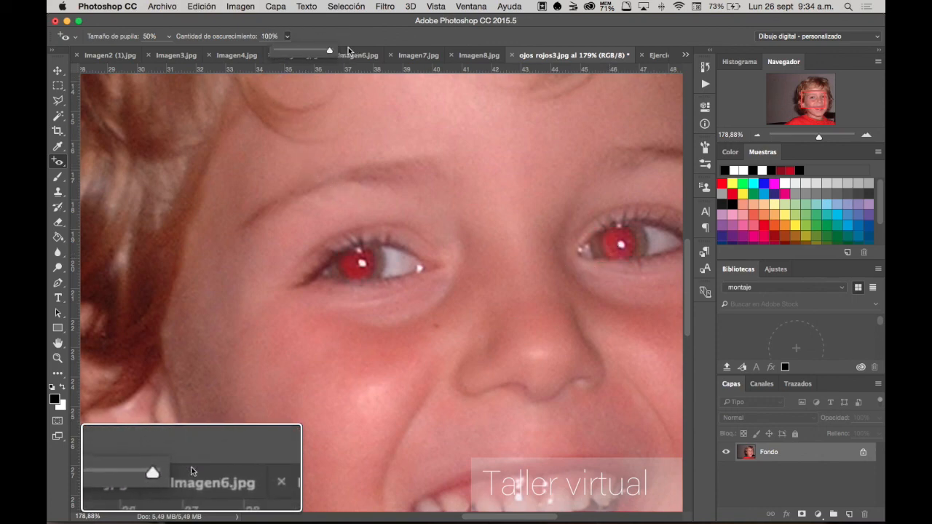
left_click(359, 264)
left_click(614, 242)
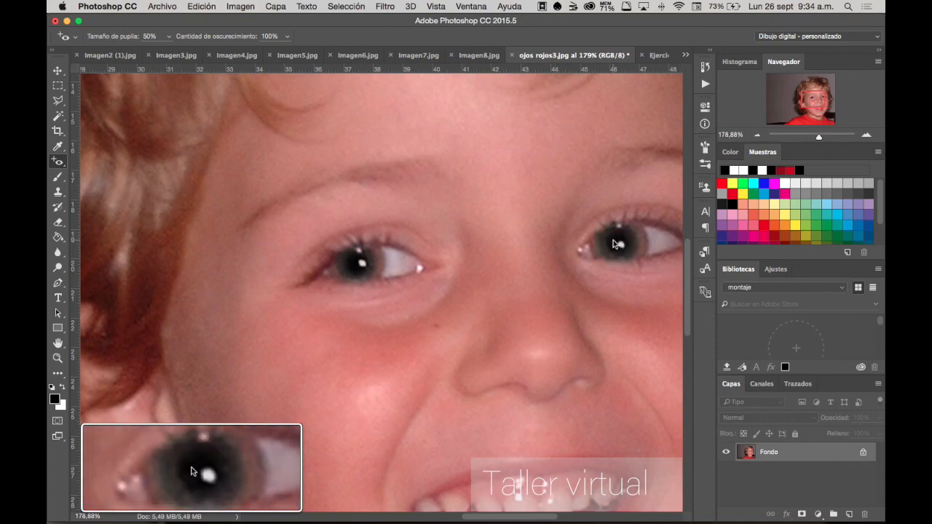
scroll(522, 251, "down", 10)
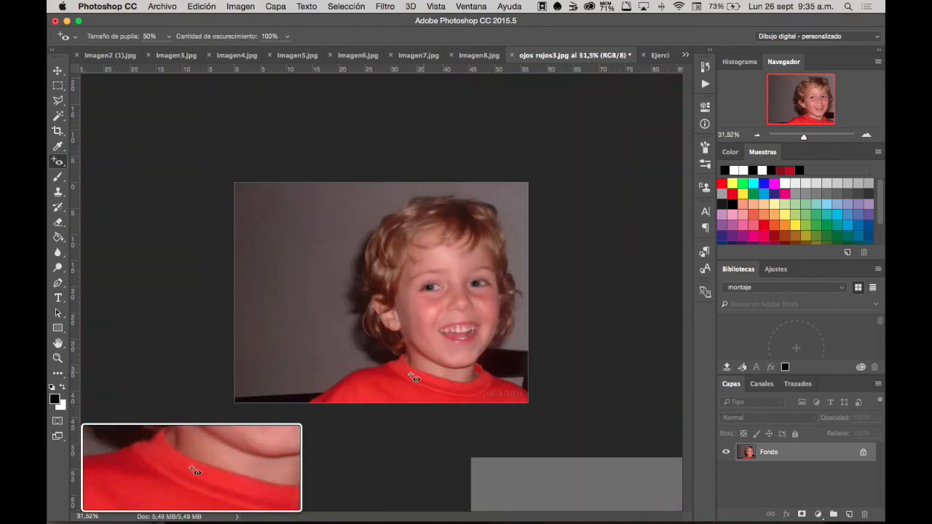